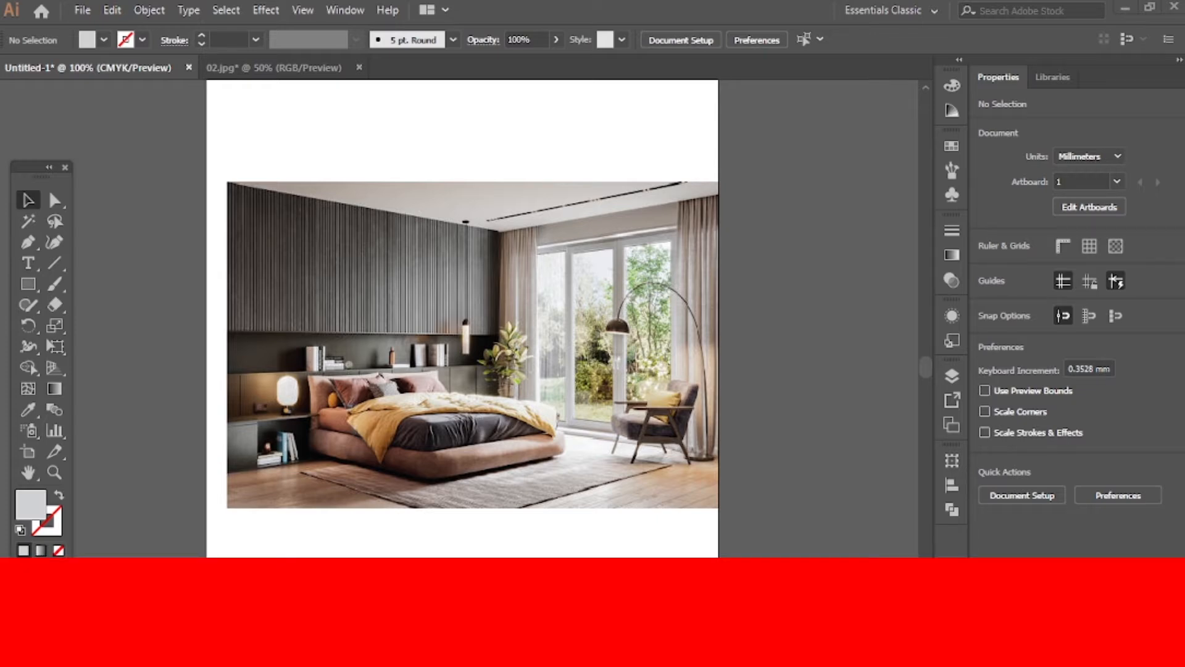
Activate the Perspective Grid tool to show a two-point perspective grid over the bedroom photo
left_click(50, 367)
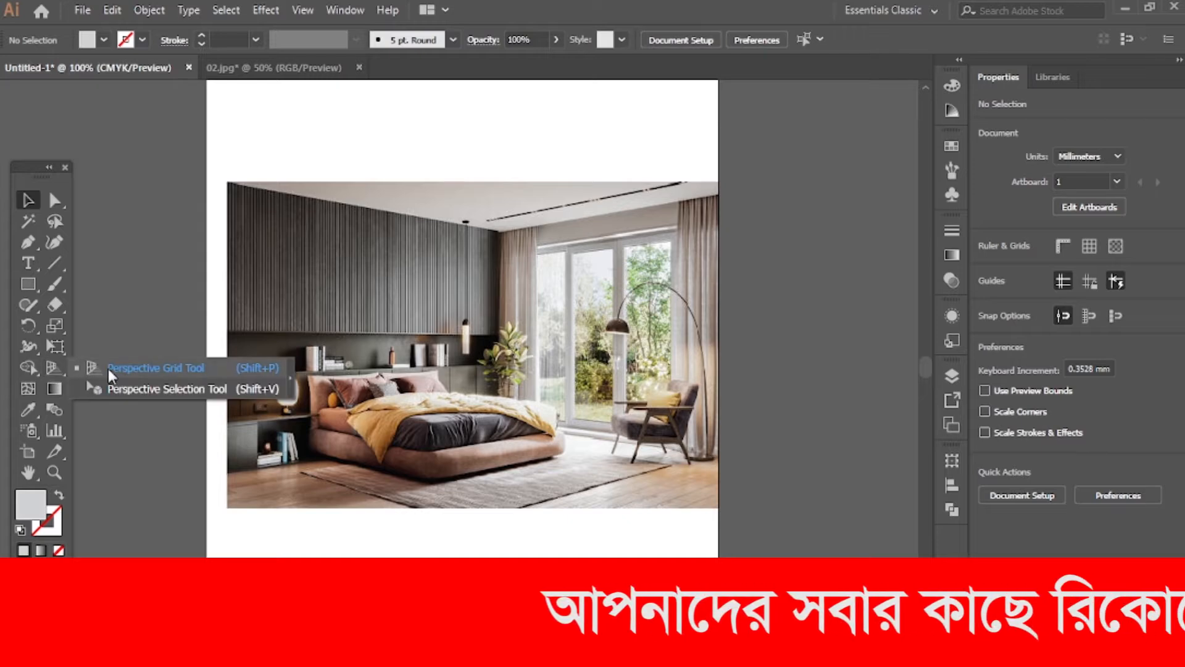
left_click(132, 318)
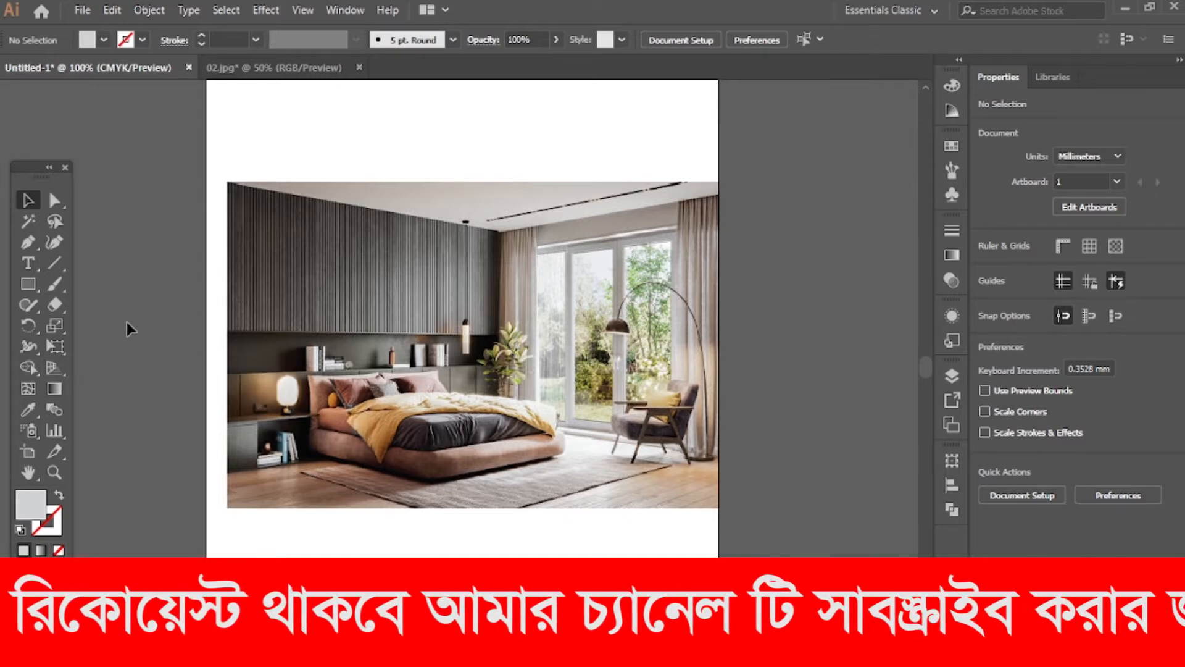
left_click(57, 365)
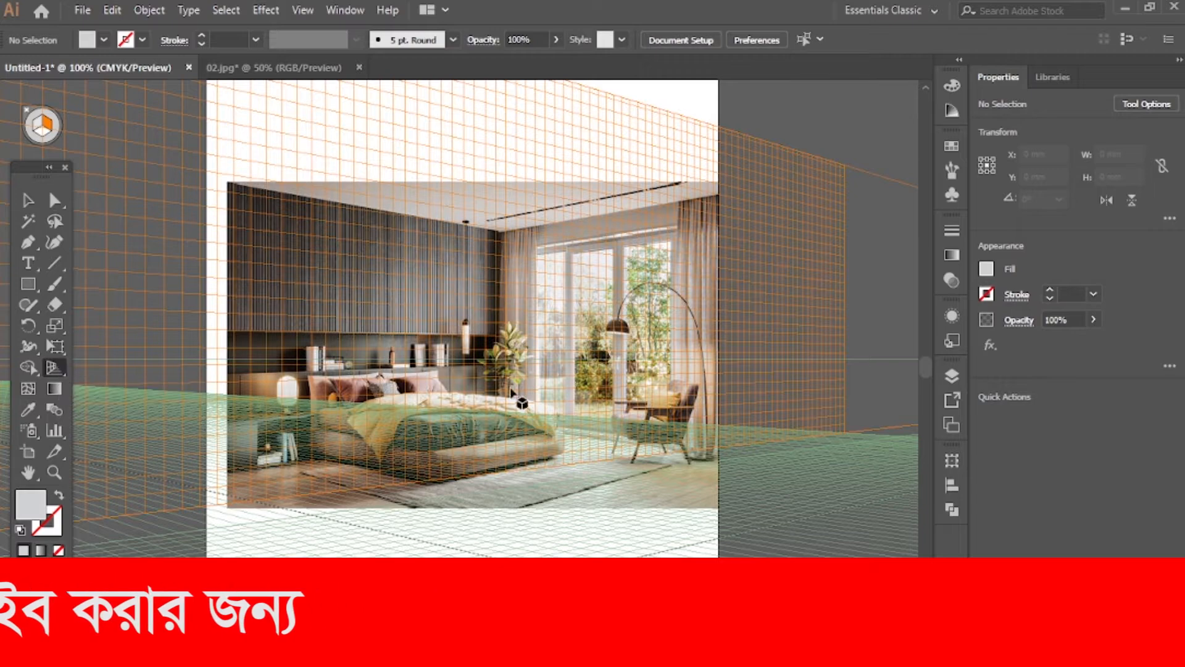
scroll(542, 371, "down", 3)
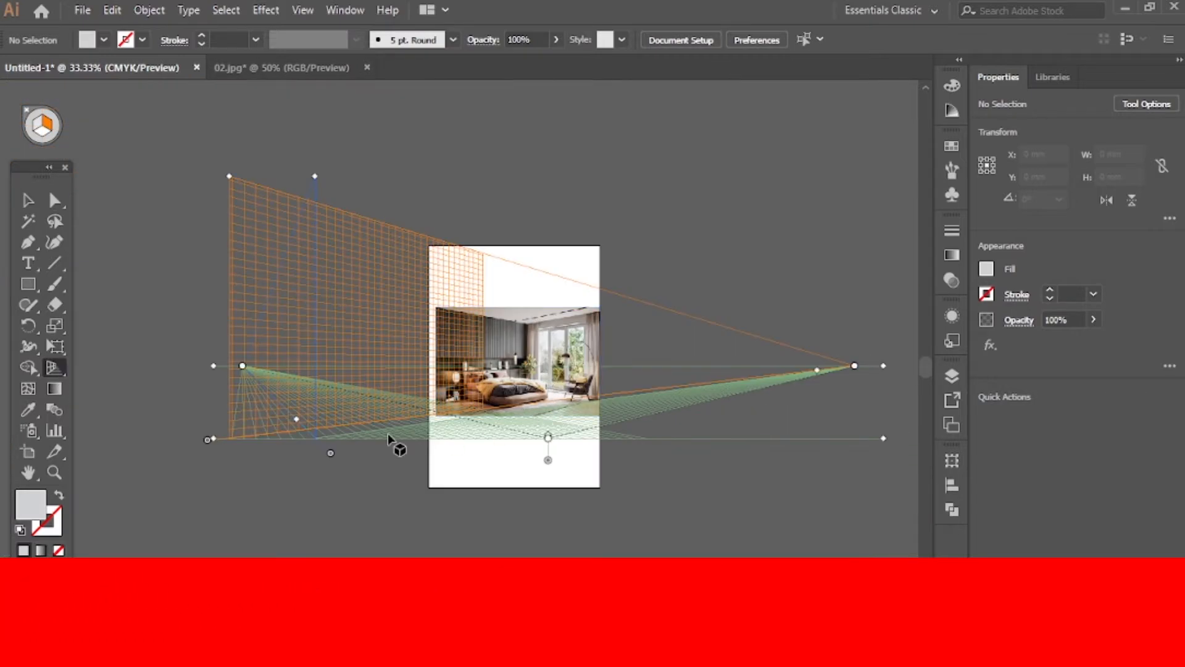
Slide the right and left grid planes together over the bedroom photo and lower the grid height to fit within it
left_click_drag(208, 440, 455, 441)
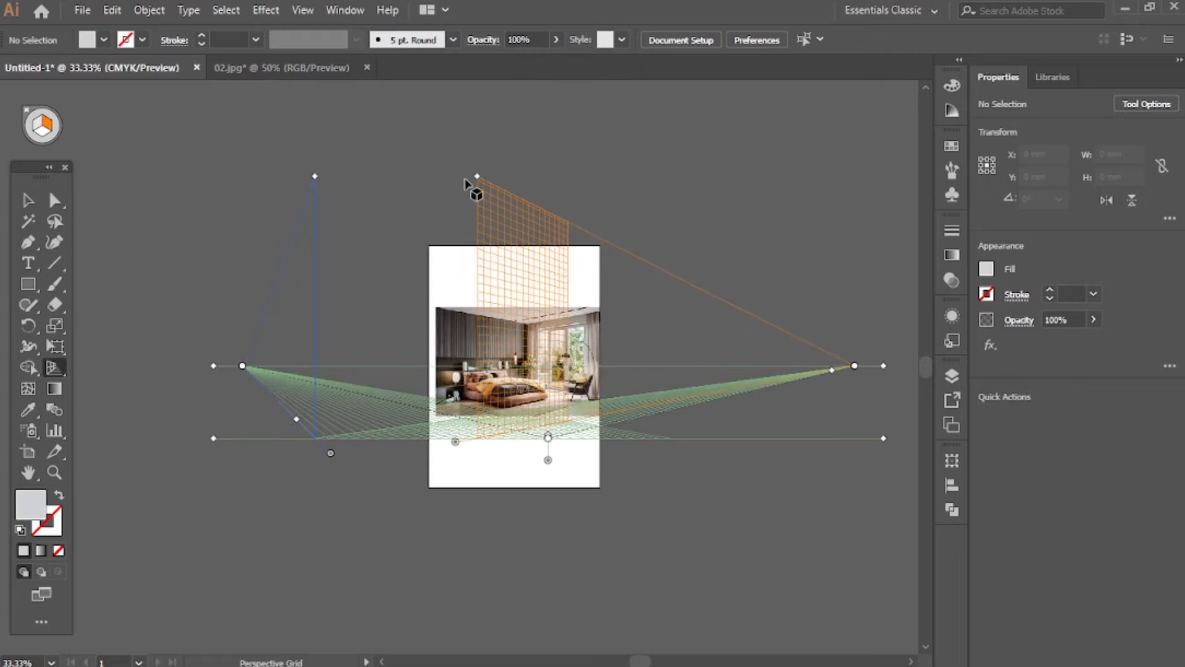
left_click_drag(479, 184, 479, 329)
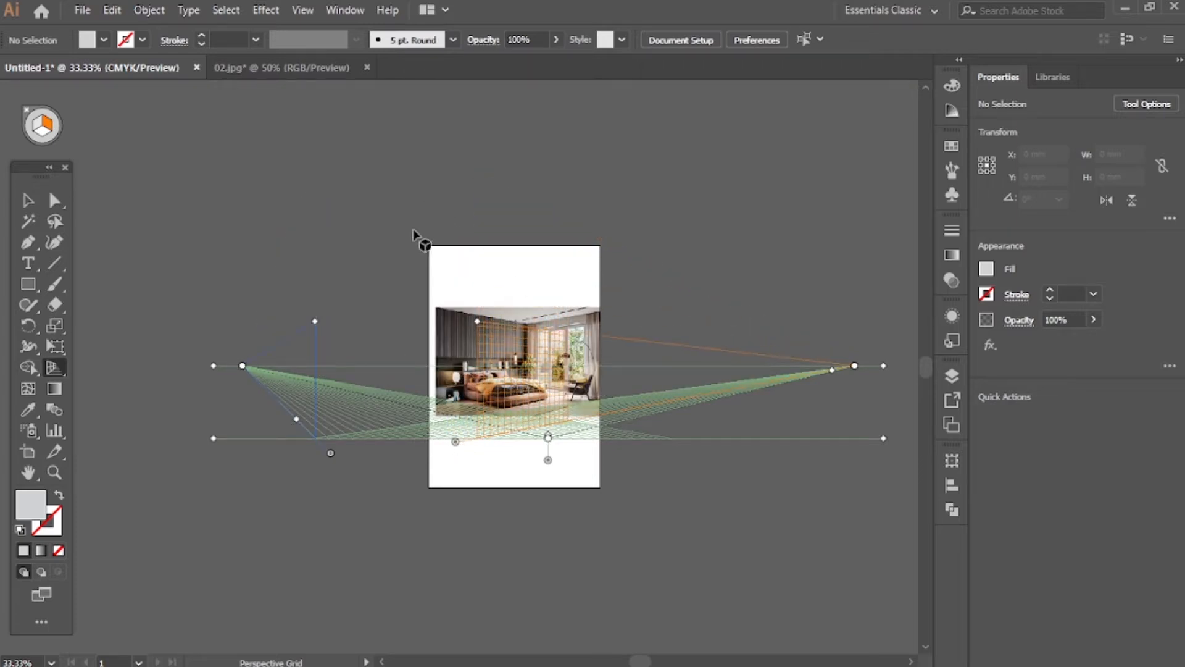
left_click_drag(310, 323, 376, 328)
left_click_drag(244, 366, 428, 347)
left_click_drag(332, 454, 501, 468)
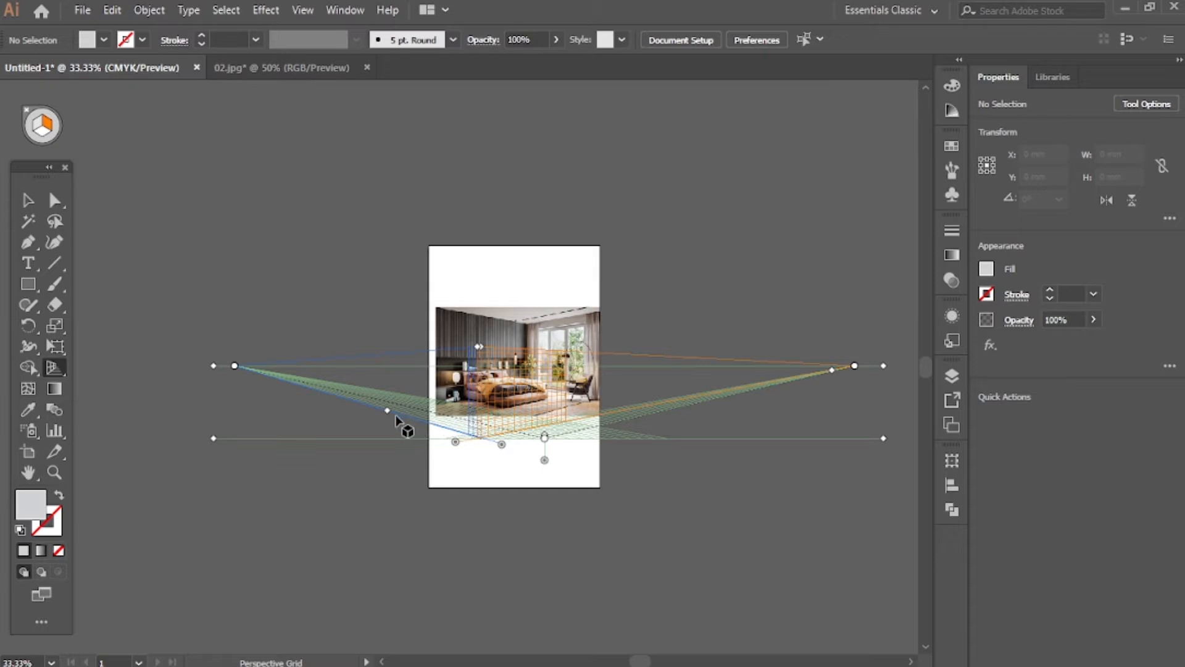
Extend the left plane's grid toward its vanishing point and shift the left vanishing point farther from the artboard
left_click_drag(386, 412, 325, 414)
scroll(520, 446, "up", 2)
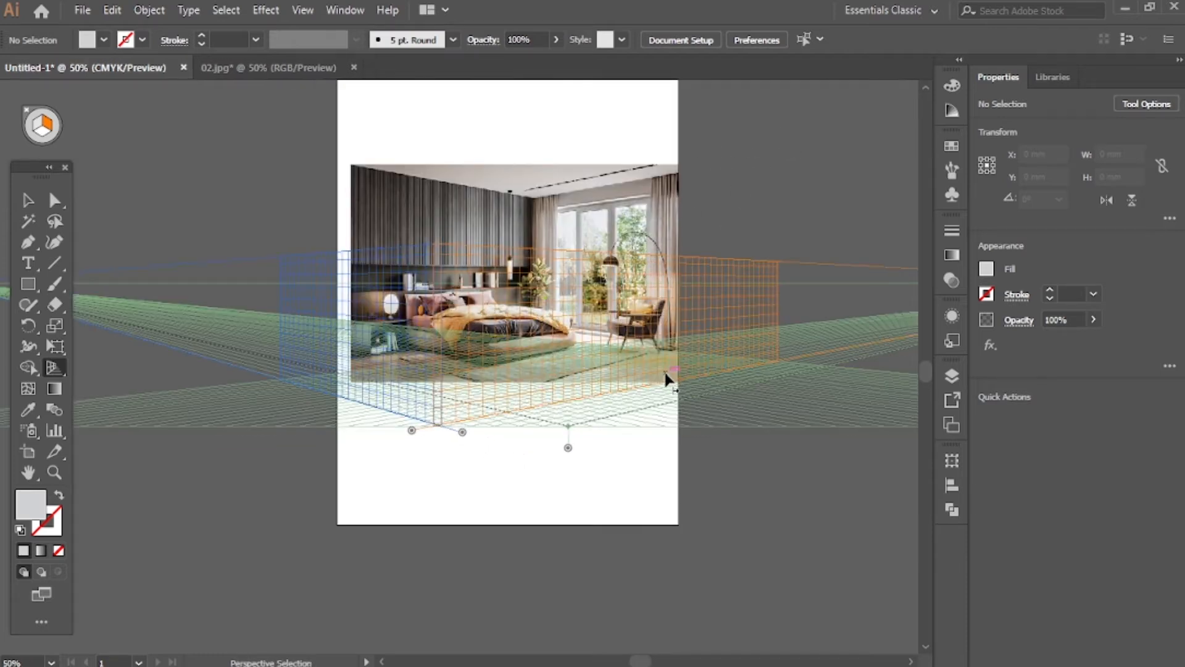
scroll(664, 378, "down", 2)
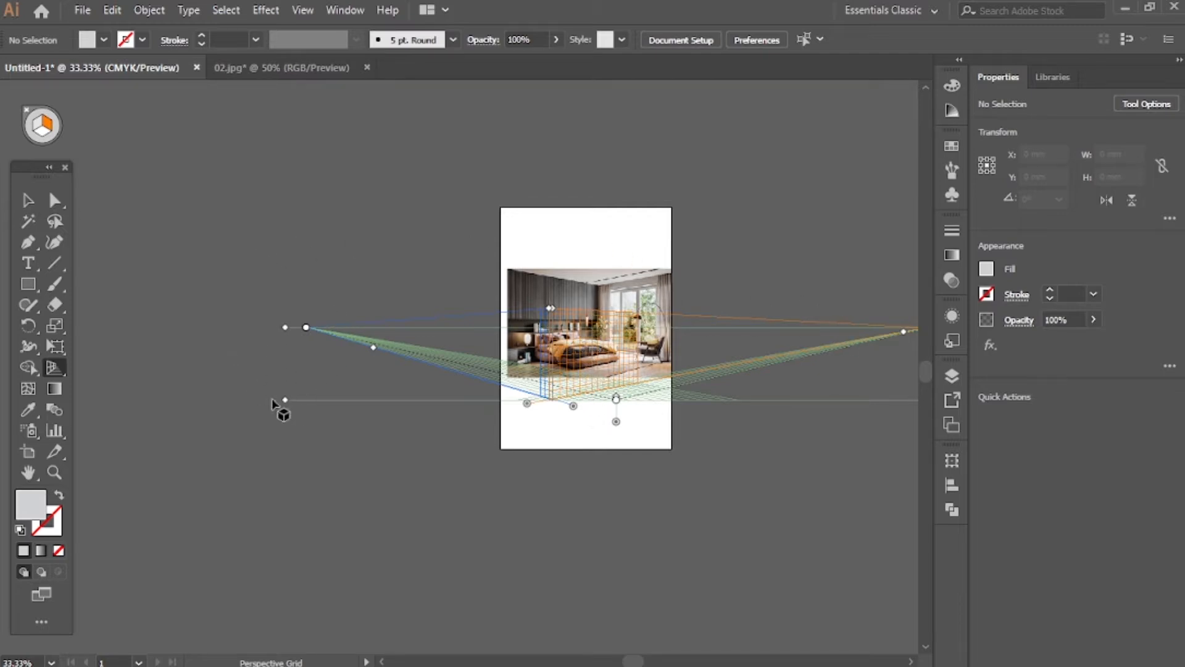
scroll(523, 371, "up", 2)
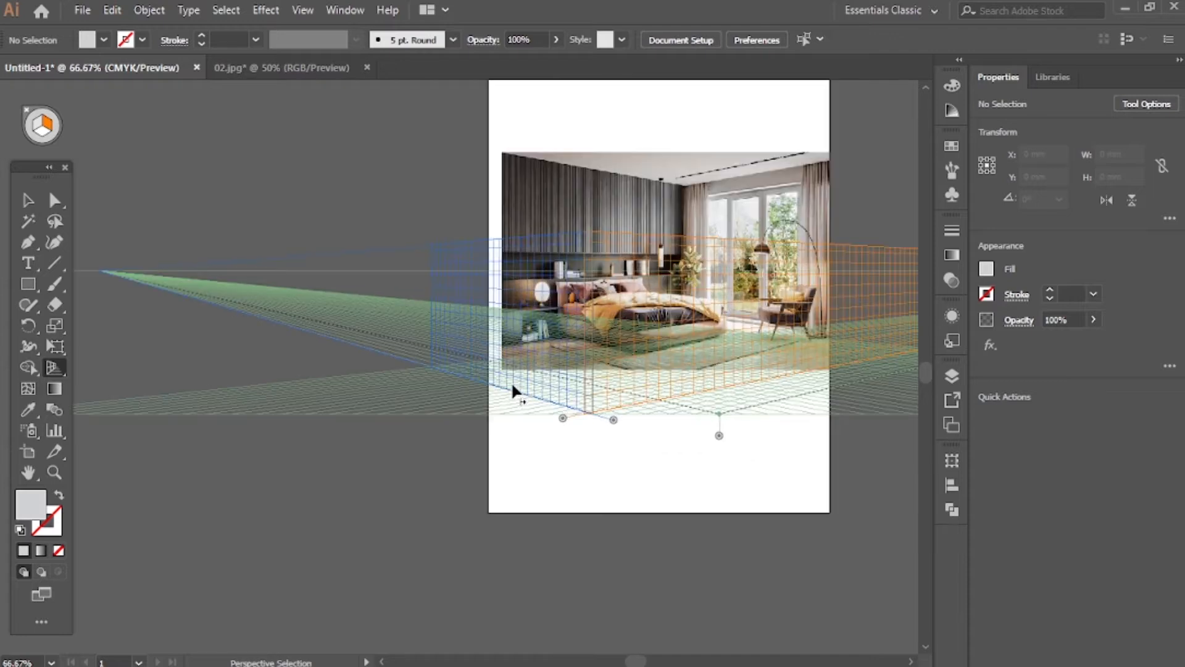
left_click_drag(234, 310, 76, 280)
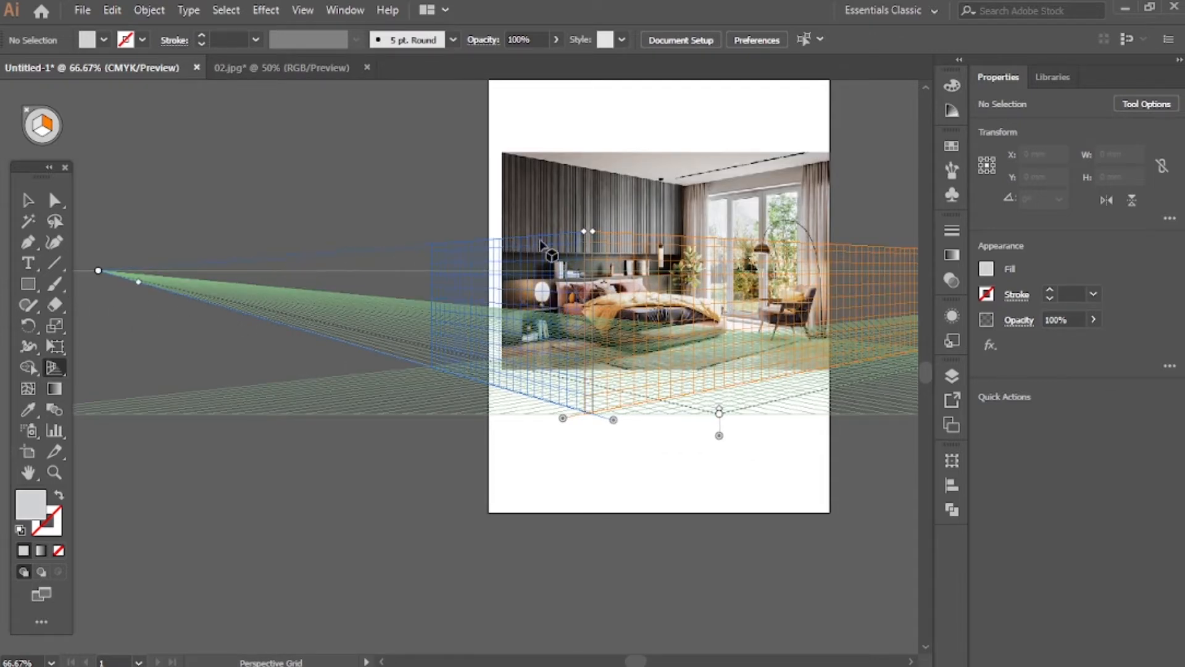
left_click_drag(97, 278, 154, 354)
scroll(492, 402, "down", 2)
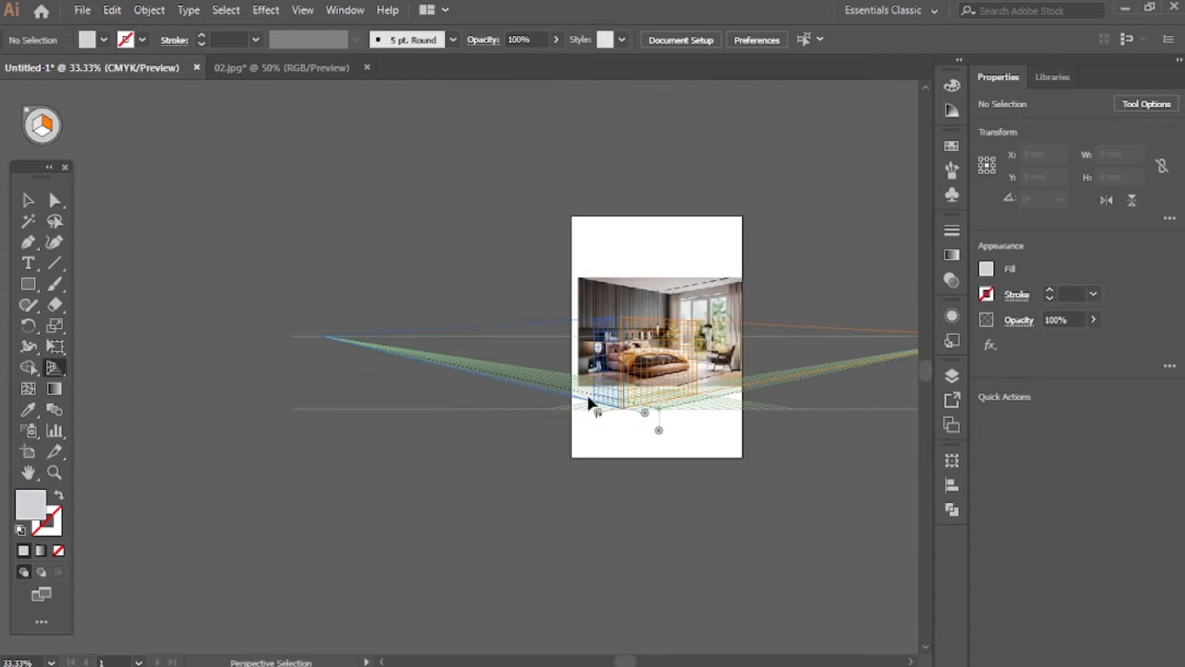
Move the perspective grid's right vanishing point inward along the horizon, closer to the artboard
scroll(888, 395, "right", 3)
scroll(709, 412, "up", 1)
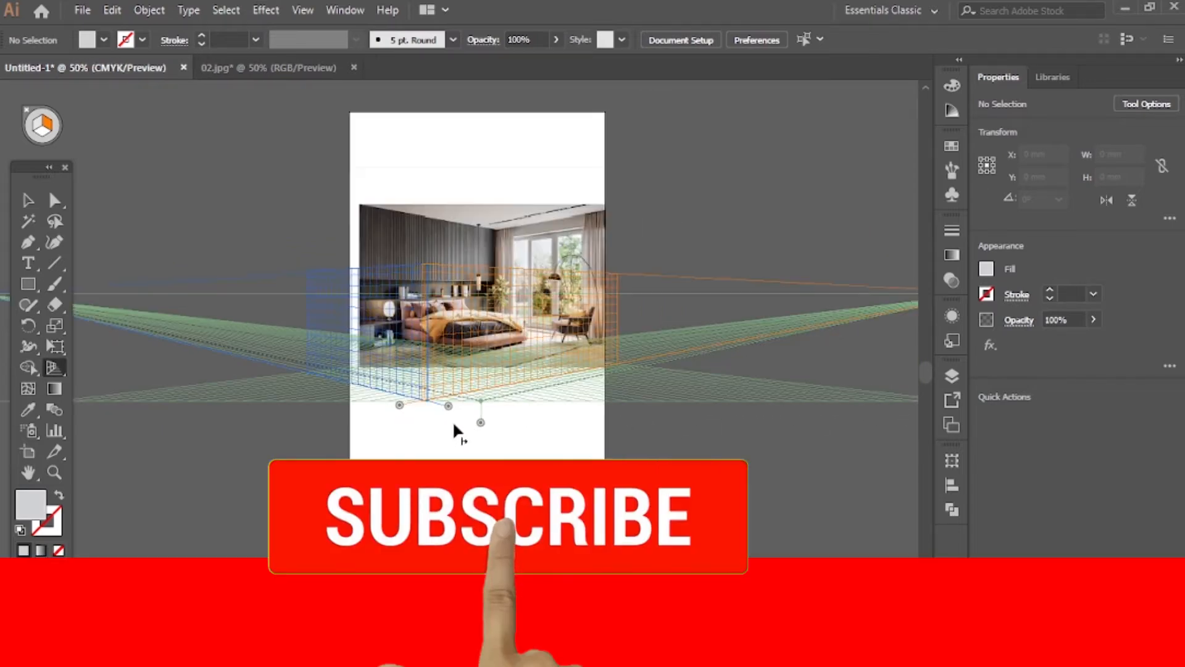
scroll(765, 414, "up", 2)
scroll(778, 395, "down", 3)
scroll(830, 345, "right", 2)
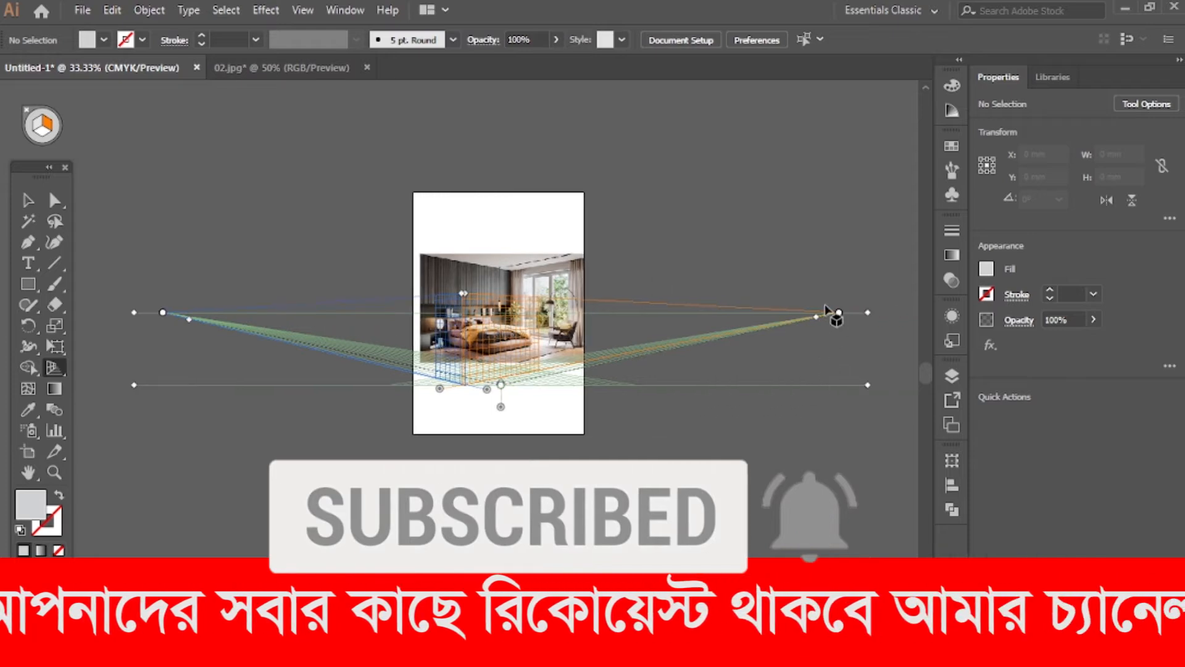
left_click_drag(838, 316, 790, 327)
scroll(526, 387, "up", 1)
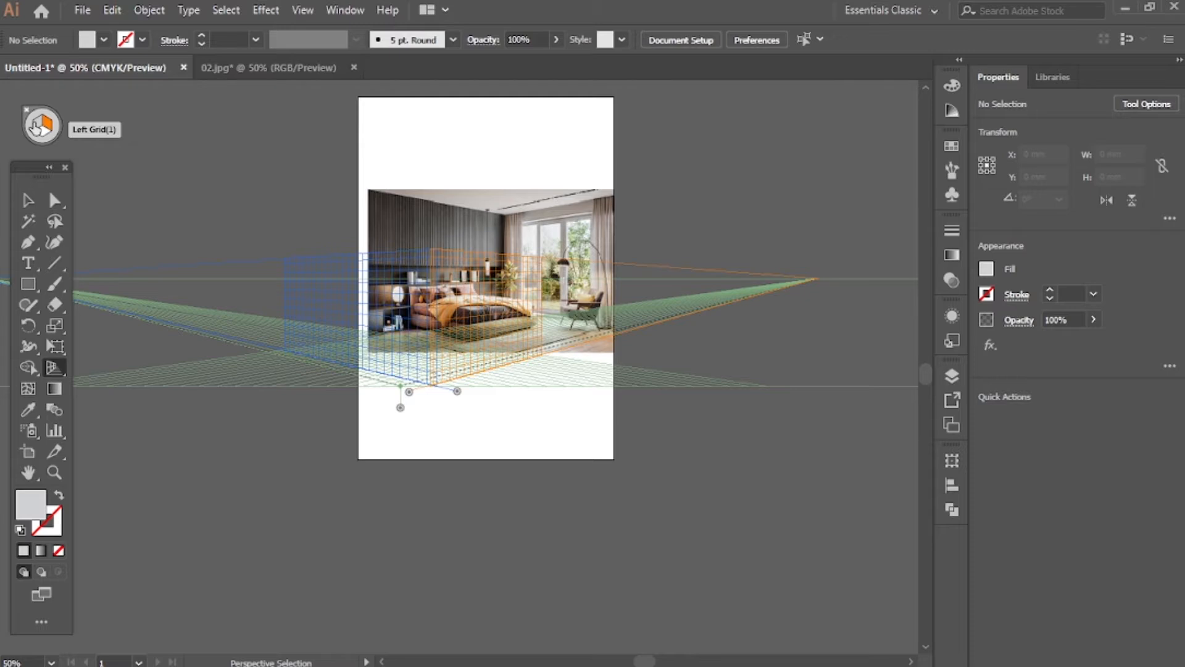
Try raising the perspective grid's height toward the top of the bedroom photo, and lower it back
key("shift+p")
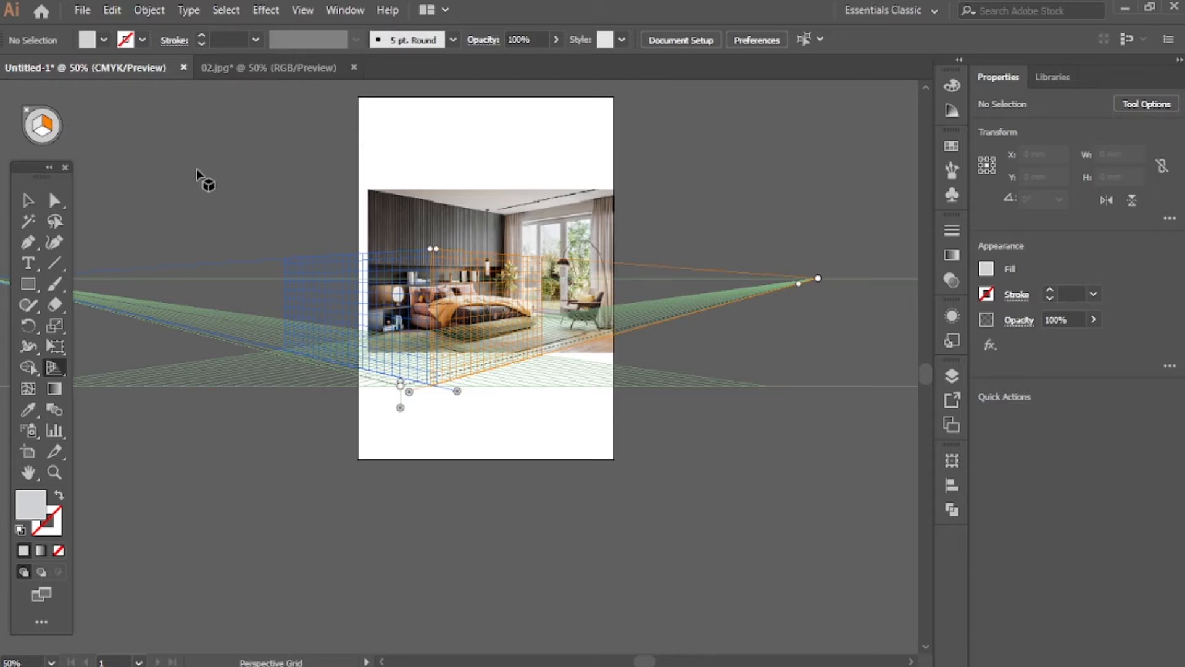
scroll(316, 400, "left", 4)
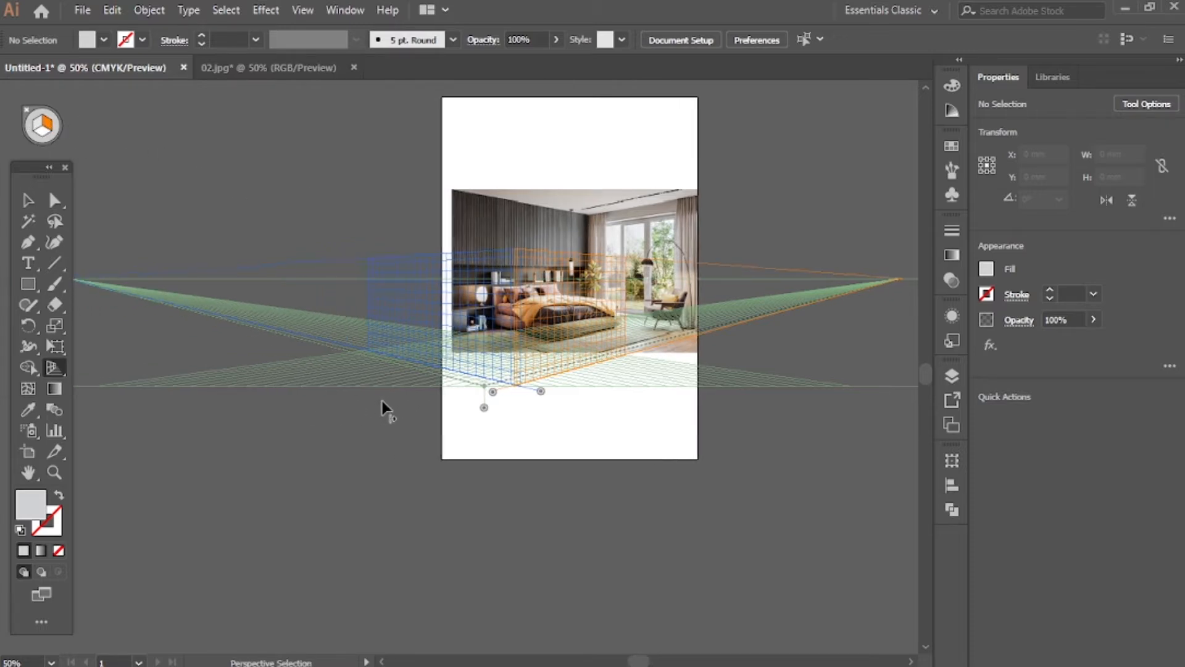
scroll(382, 401, "left", 4)
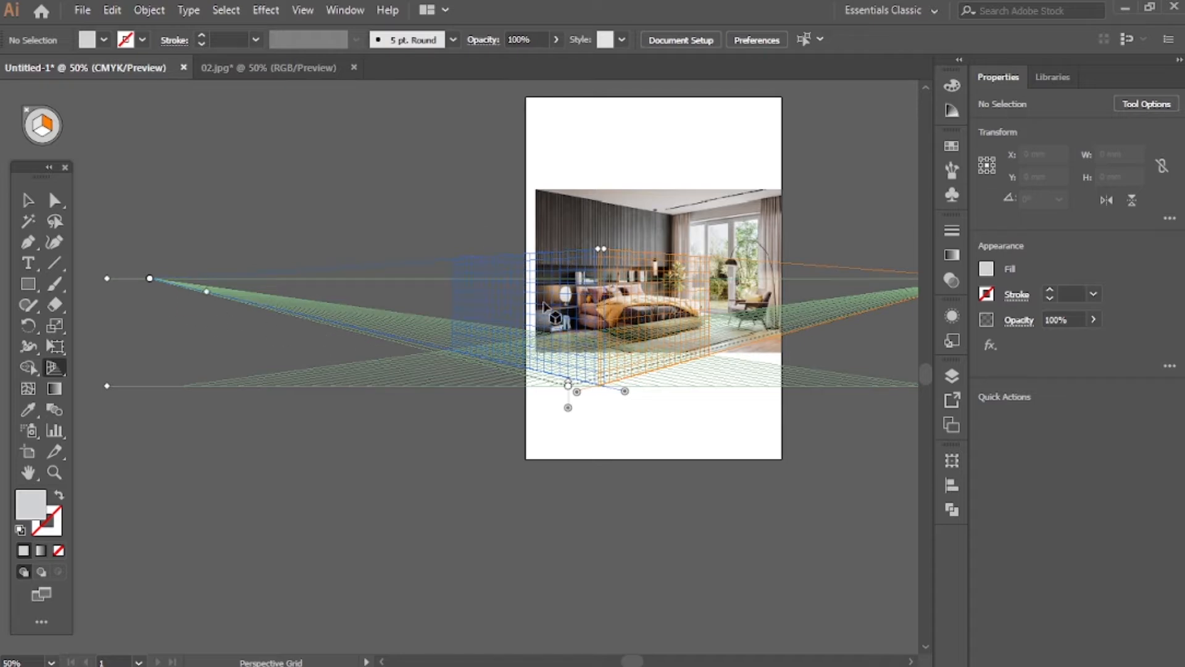
scroll(469, 328, "up", 1)
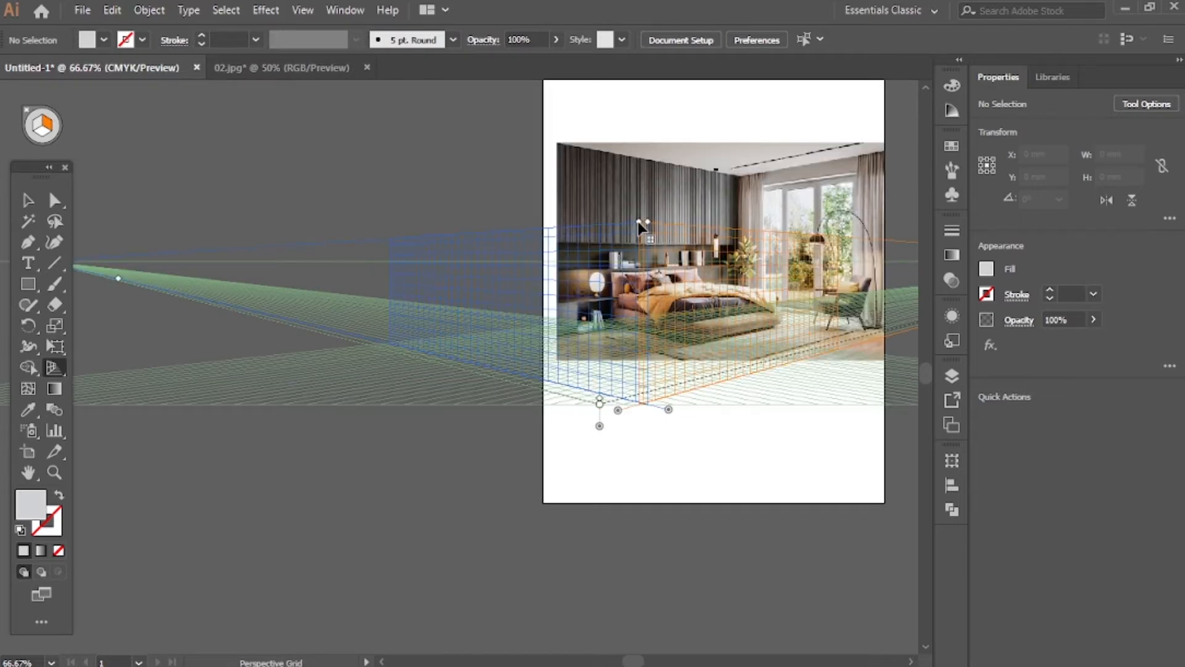
left_click_drag(639, 222, 638, 161)
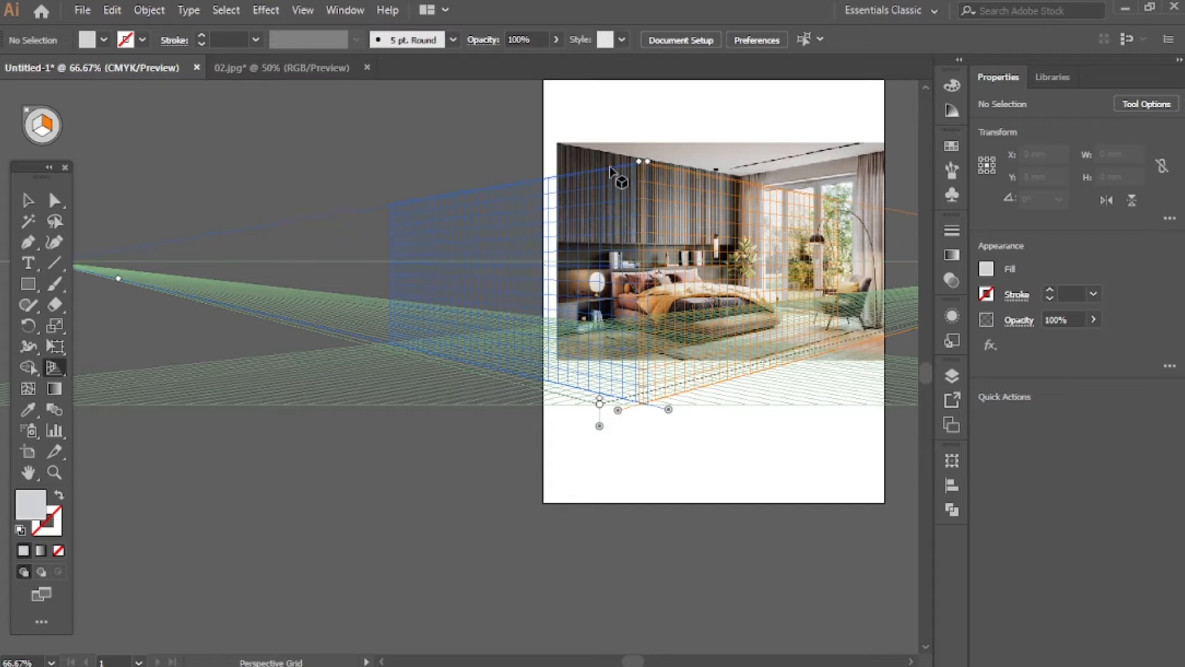
left_click_drag(638, 161, 640, 222)
Adjust the left plane's grid extent and move the left vanishing point inward, closer to the artboard
scroll(220, 481, "left", 5)
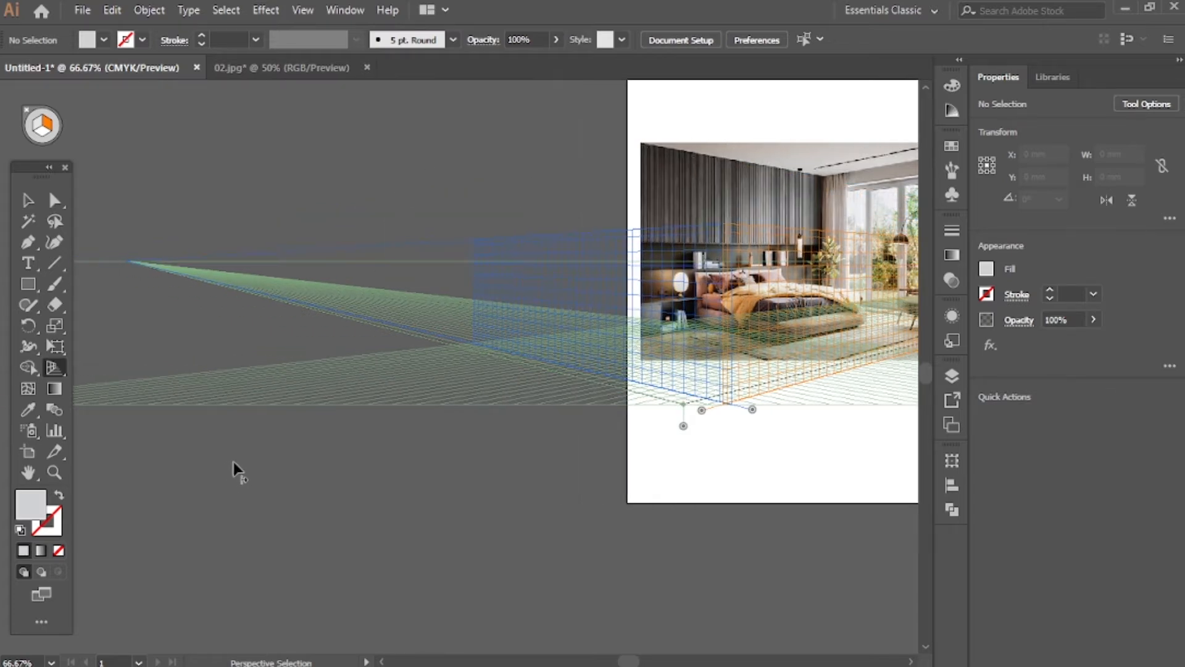
left_click_drag(286, 278, 483, 358)
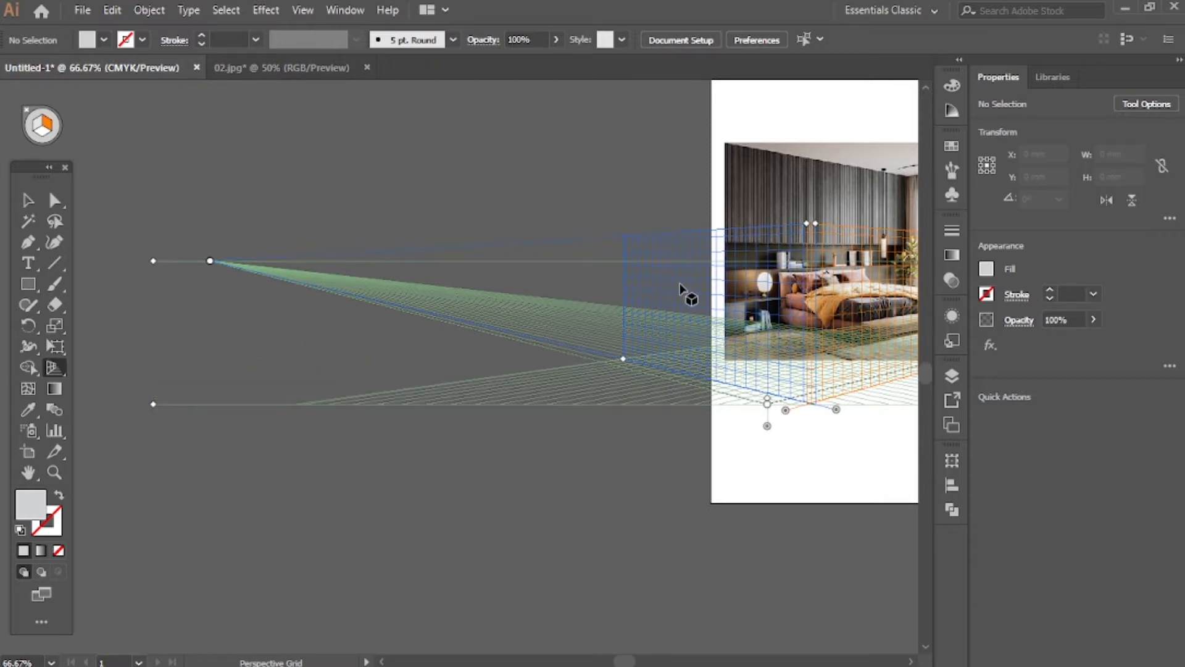
left_click_drag(624, 357, 405, 332)
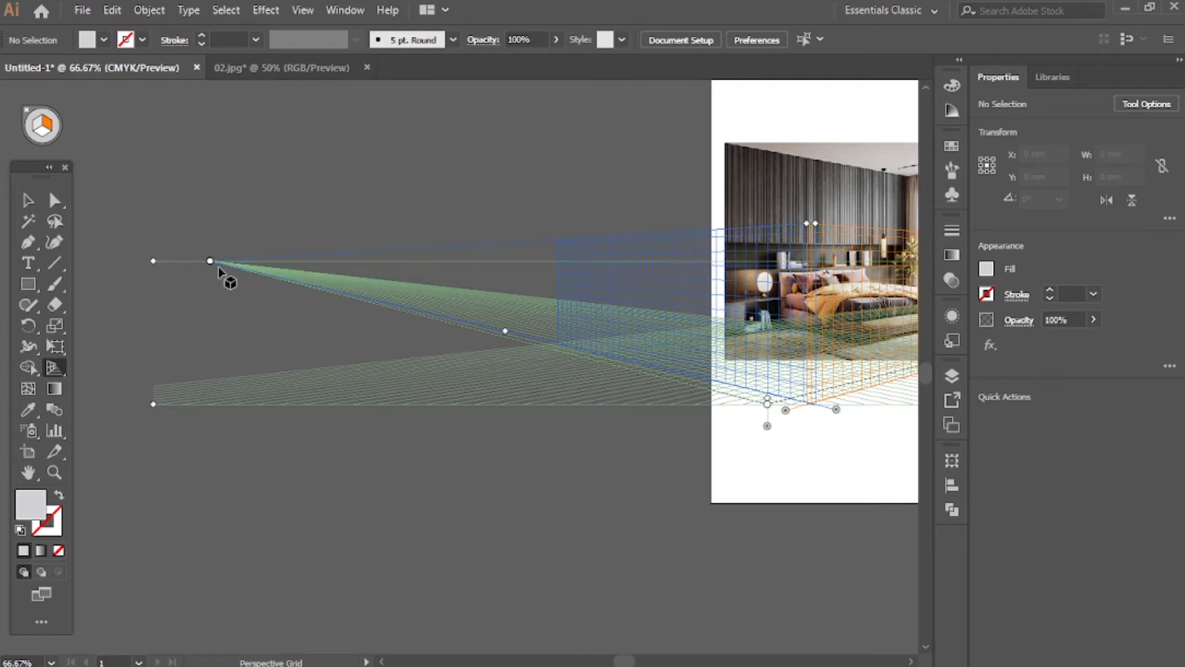
left_click_drag(210, 264, 294, 316)
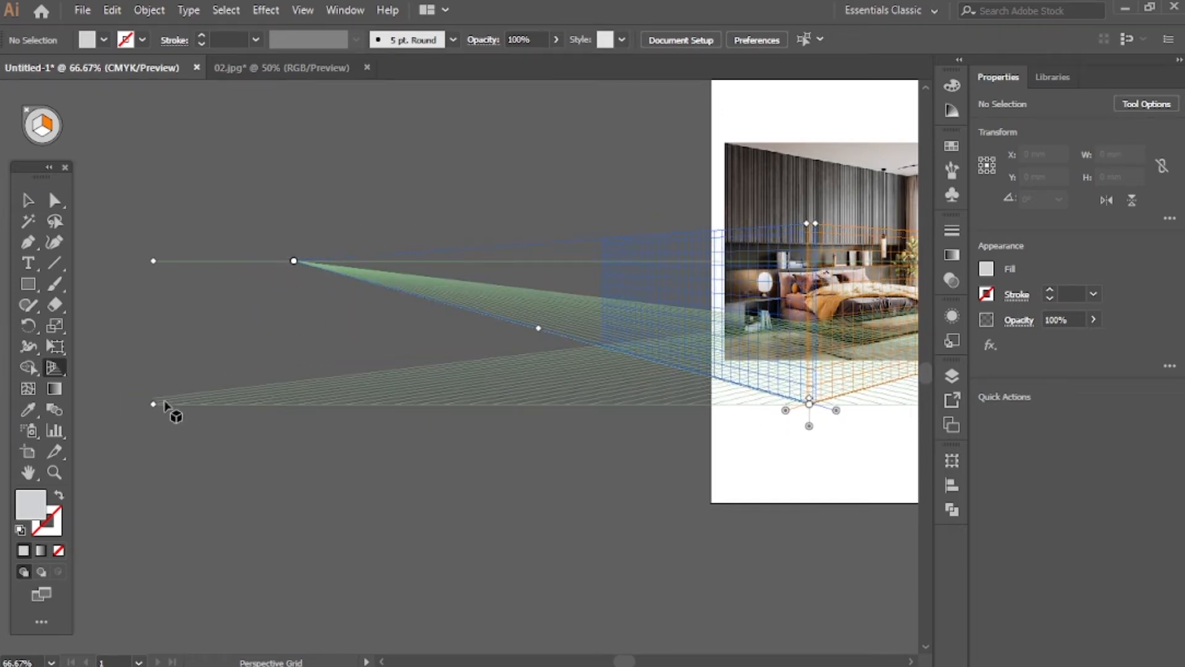
mouse_move(154, 408)
left_mouse_down()
mouse_move(139, 424)
mouse_move(147, 409)
left_mouse_up()
scroll(594, 576, "up", 2)
scroll(661, 563, "down", 4)
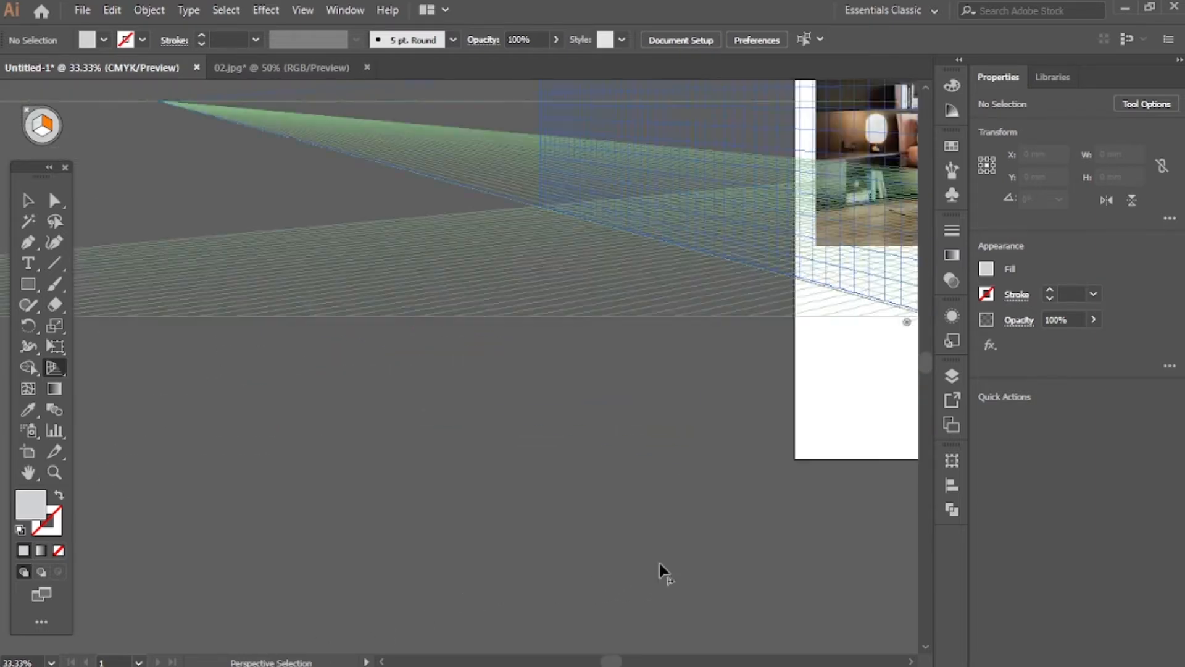
Move the whole perspective grid up so its ground level sits near the bottom edge of the bedroom photo
scroll(845, 513, "right", 2)
scroll(846, 513, "right", 2)
key("shift+p")
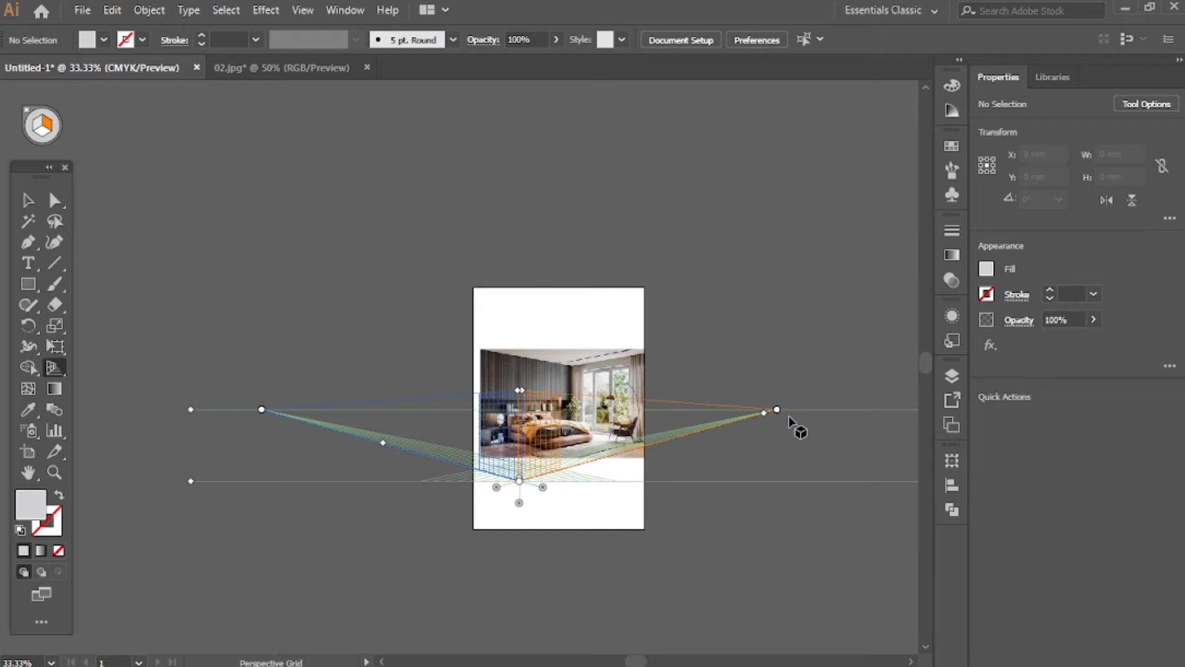
key("shift+v")
scroll(505, 477, "right", 1)
key("shift+p")
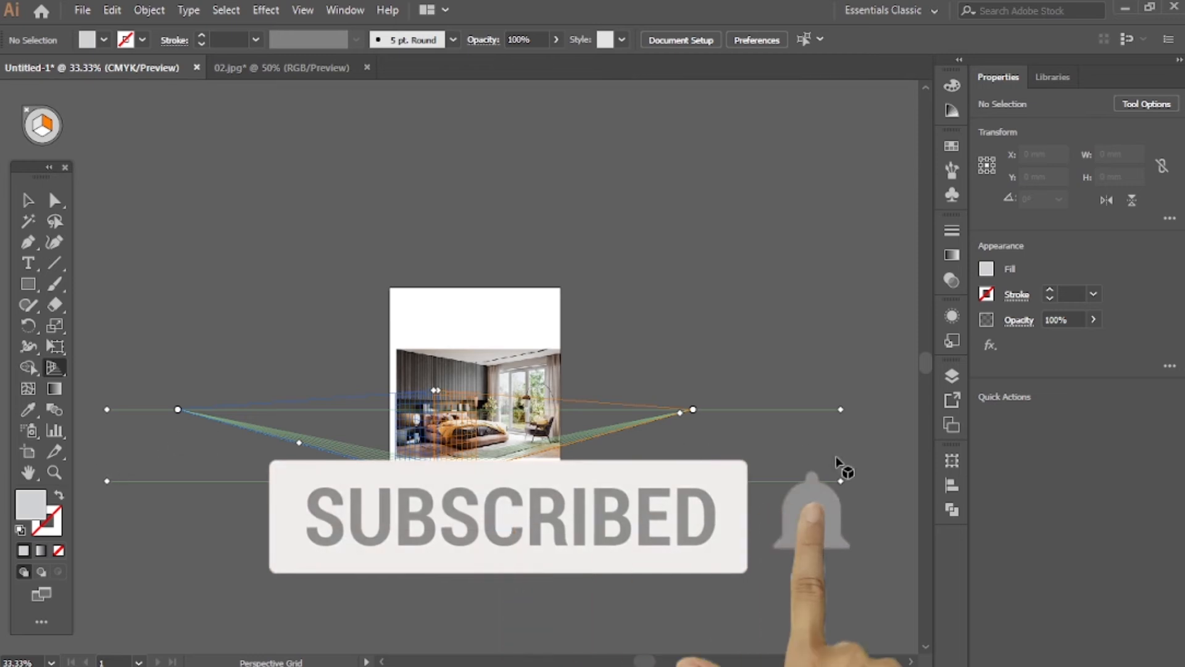
left_click_drag(840, 481, 852, 453)
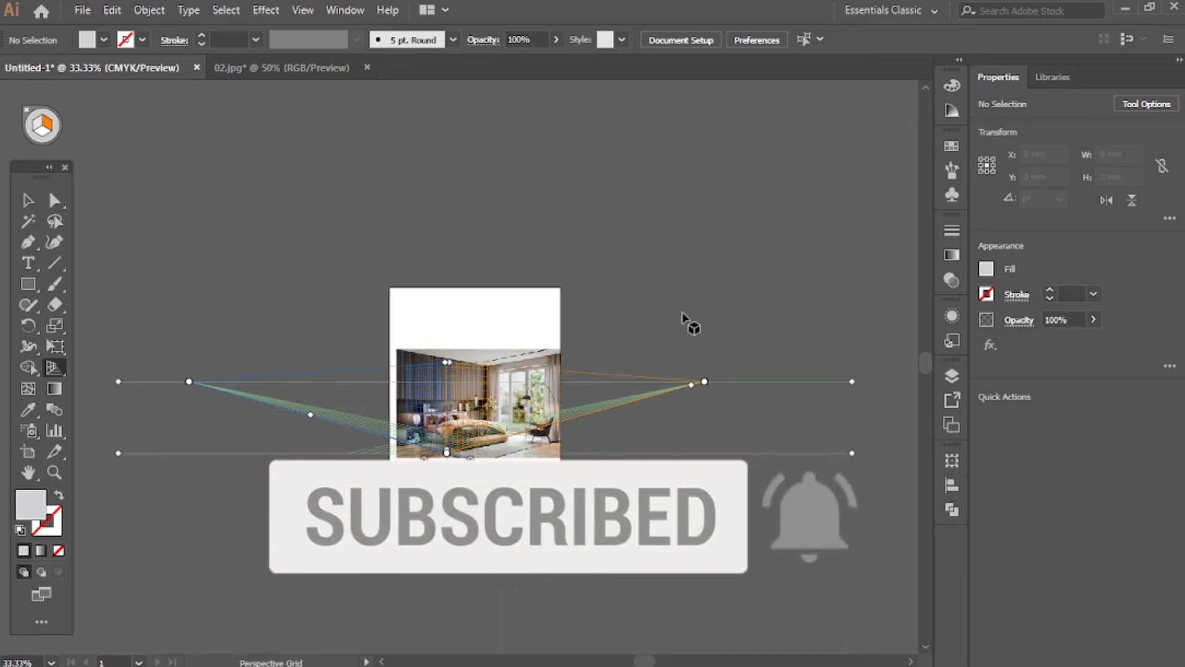
Raise the horizon line slightly and shift the whole grid left until its corner sits just beyond the artboard's left edge
left_click_drag(848, 382, 749, 369)
left_click_drag(852, 454, 780, 456)
scroll(551, 550, "up", 2)
key("shift+p")
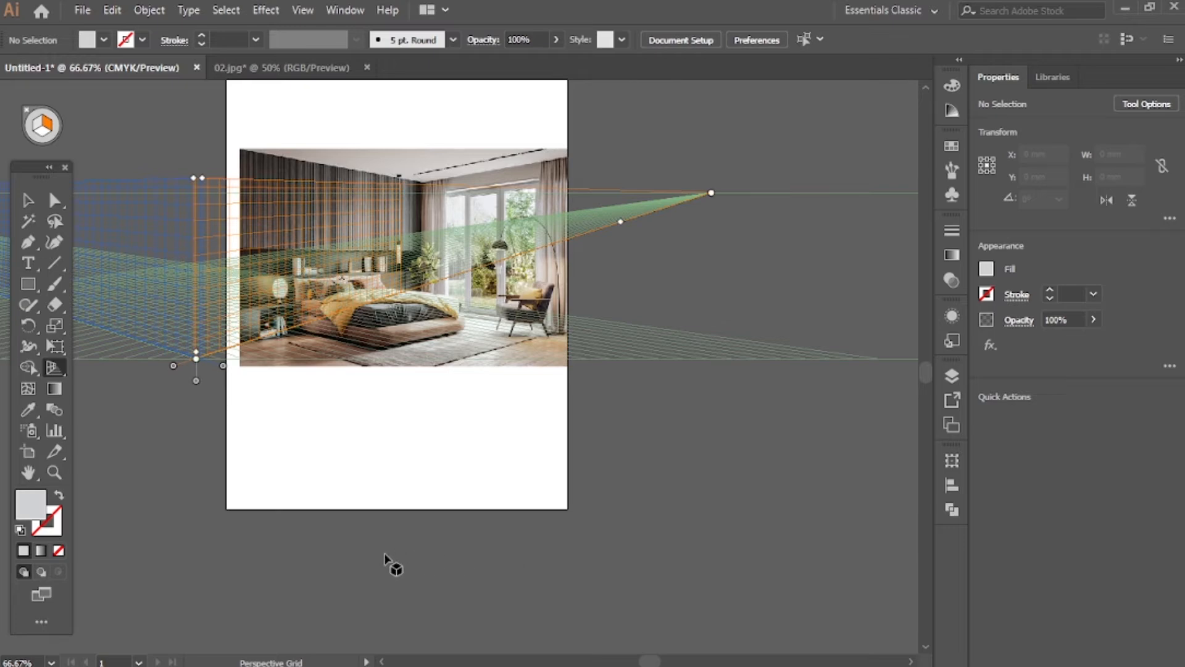
Examine how the perspective grid's planes and vanishing points line up with the walls and floor of the bedroom photo
scroll(384, 555, "up", 2)
key("shift+v")
scroll(309, 576, "left", 3)
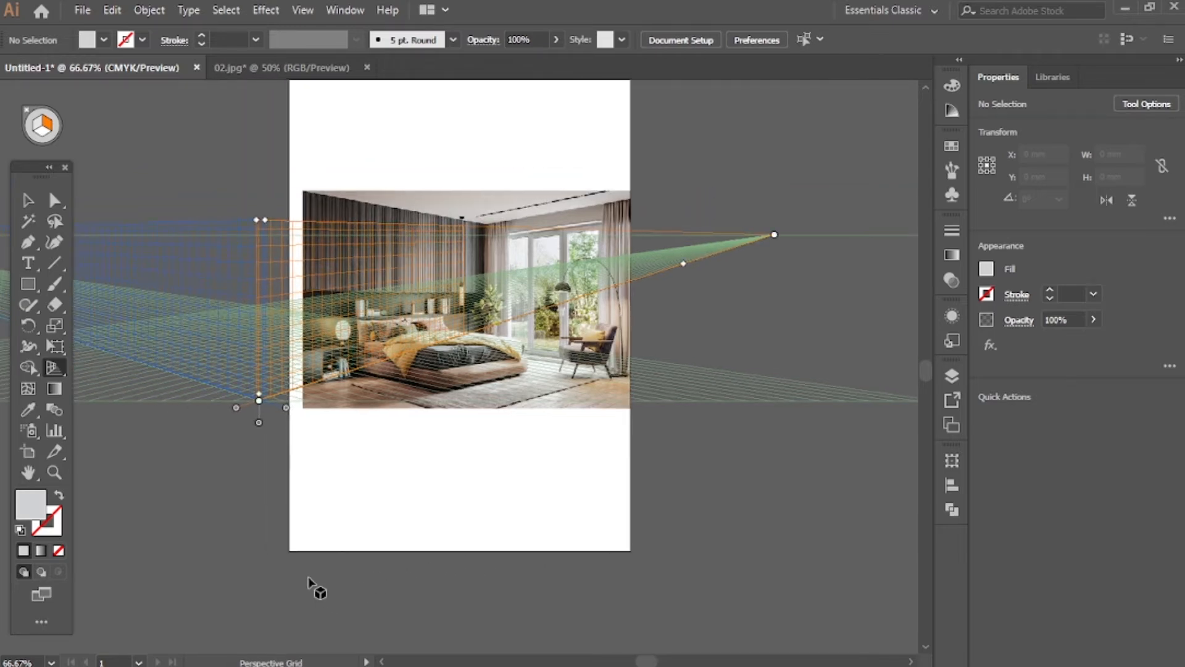
scroll(309, 580, "up", 2)
scroll(317, 574, "left", 2)
scroll(317, 574, "left", 1)
key("shift+p")
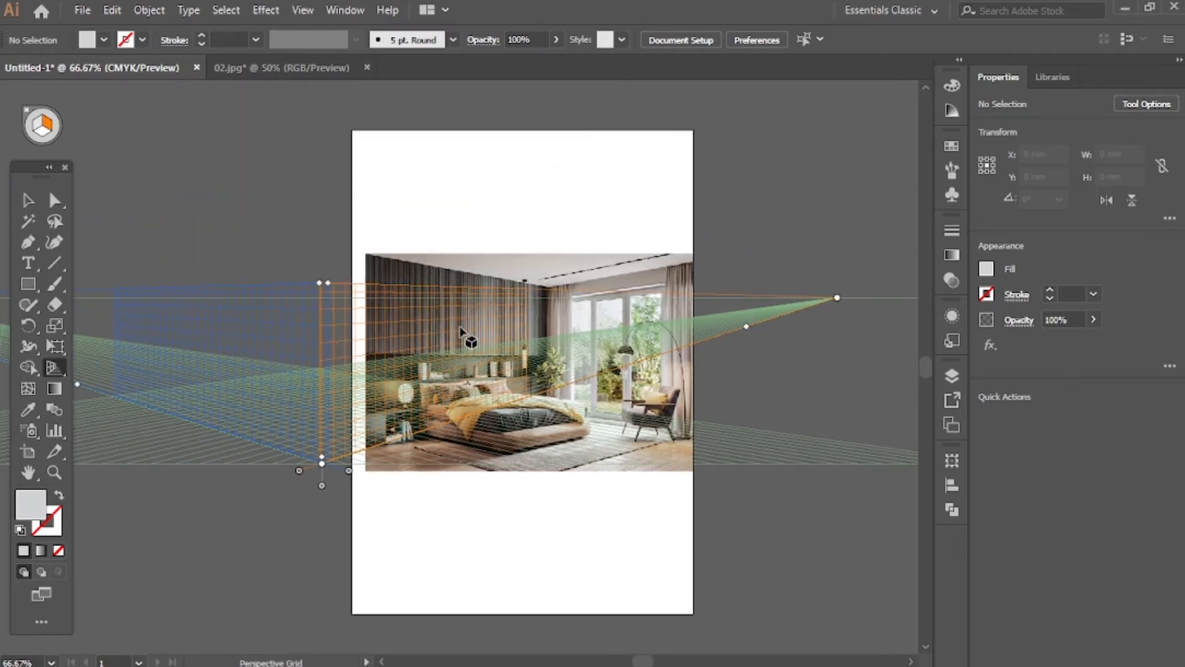
scroll(775, 494, "down", 3, "alt")
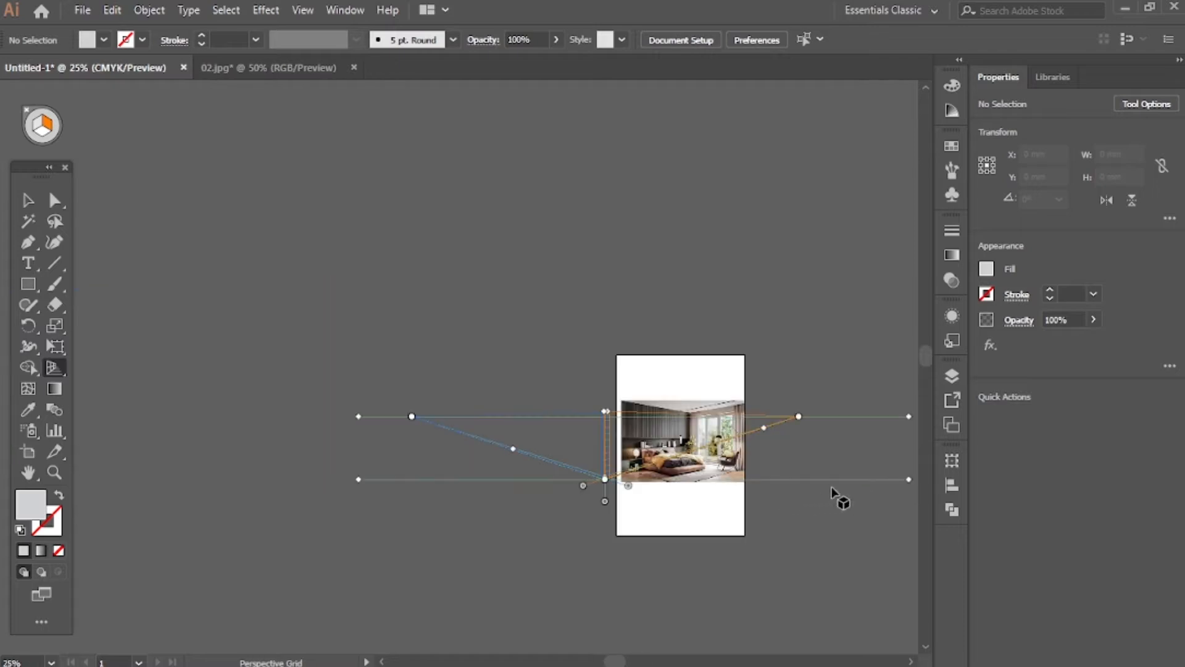
key("shift+v")
scroll(543, 498, "up", 3, "alt")
scroll(746, 487, "right", 5)
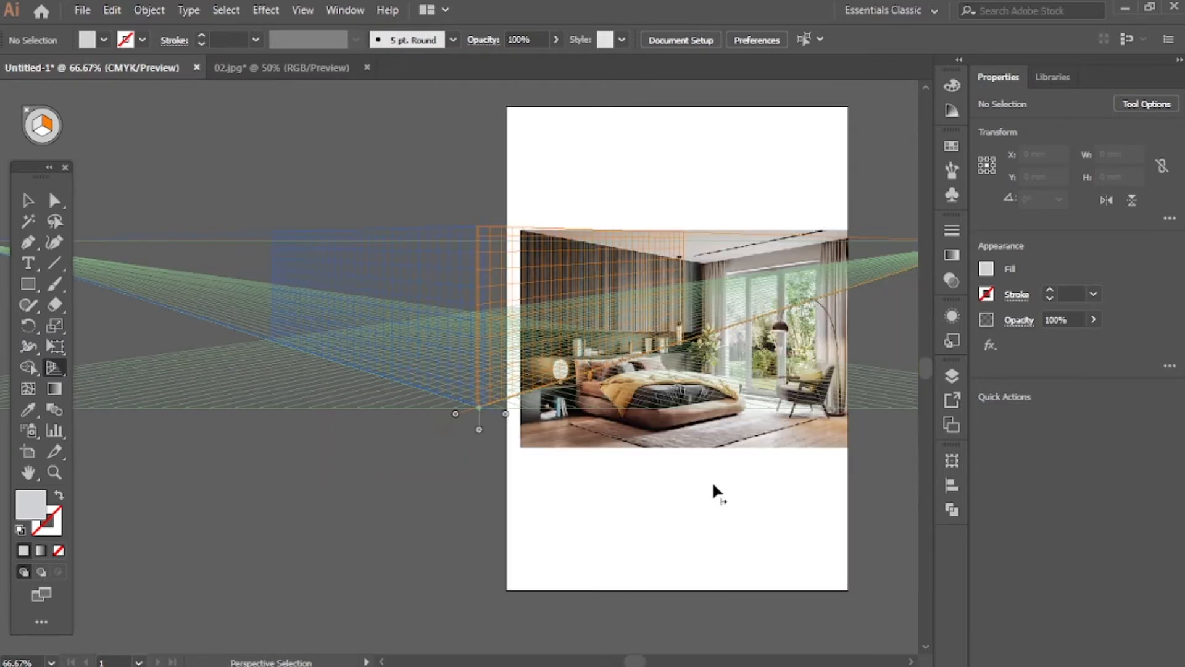
key("shift+p")
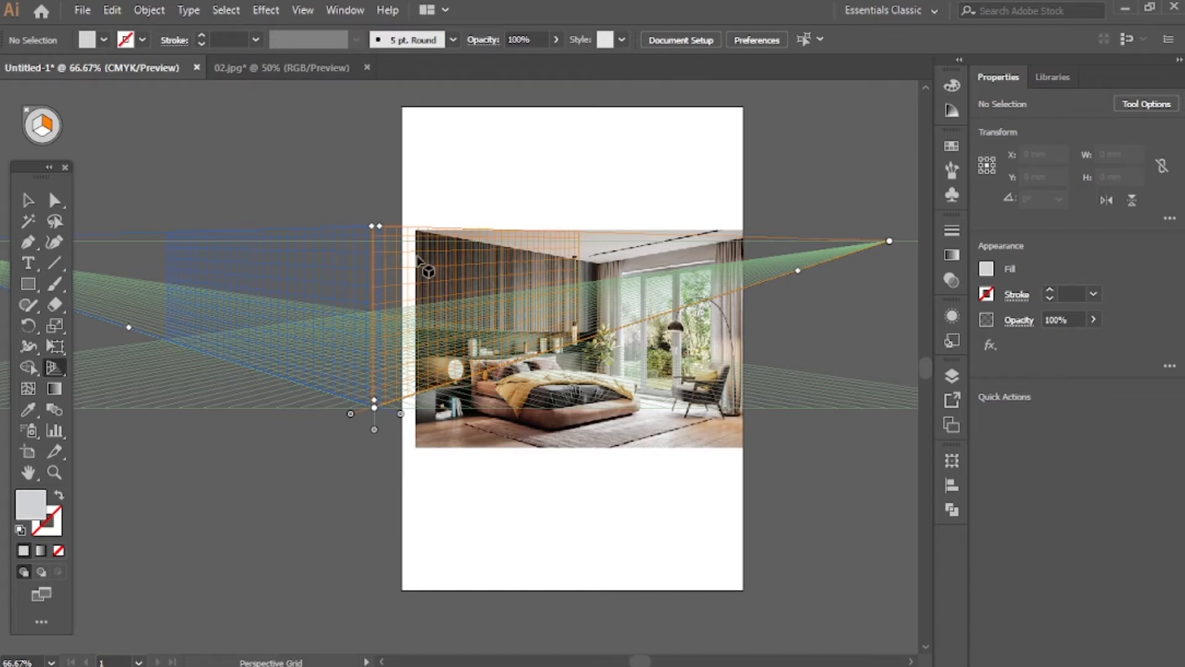
Switch to the 02.jpg document and move the portrait straight up its artboard to a Y position of about 86 mm
left_click(264, 76)
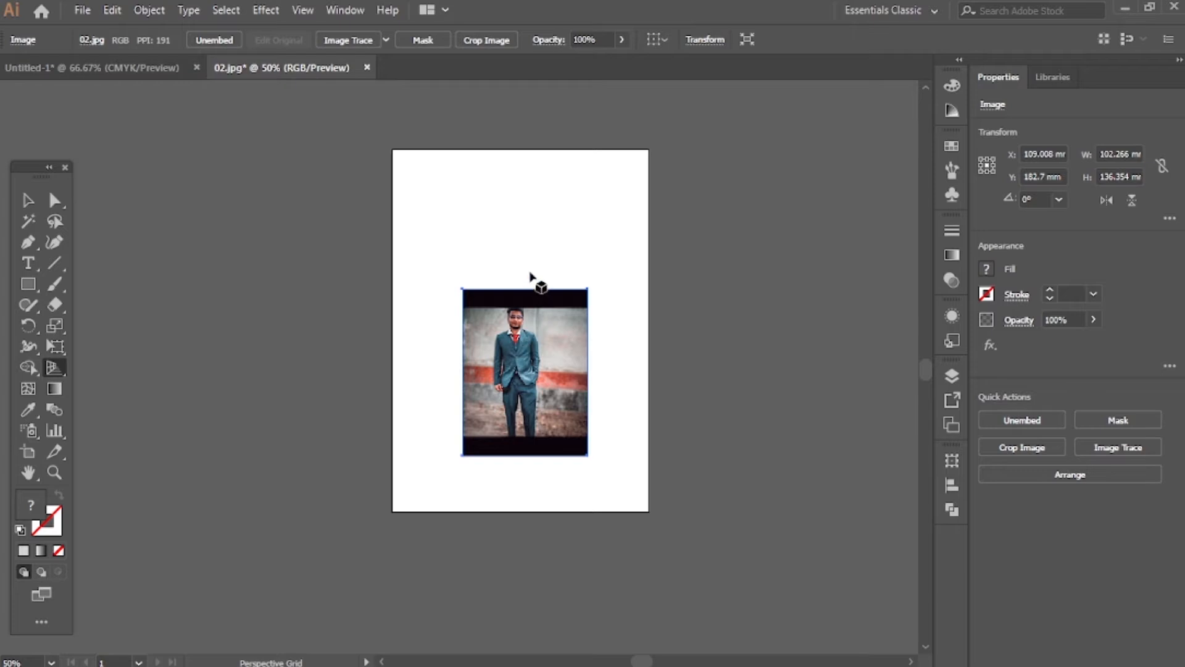
key("v")
left_click_drag(558, 425, 559, 306)
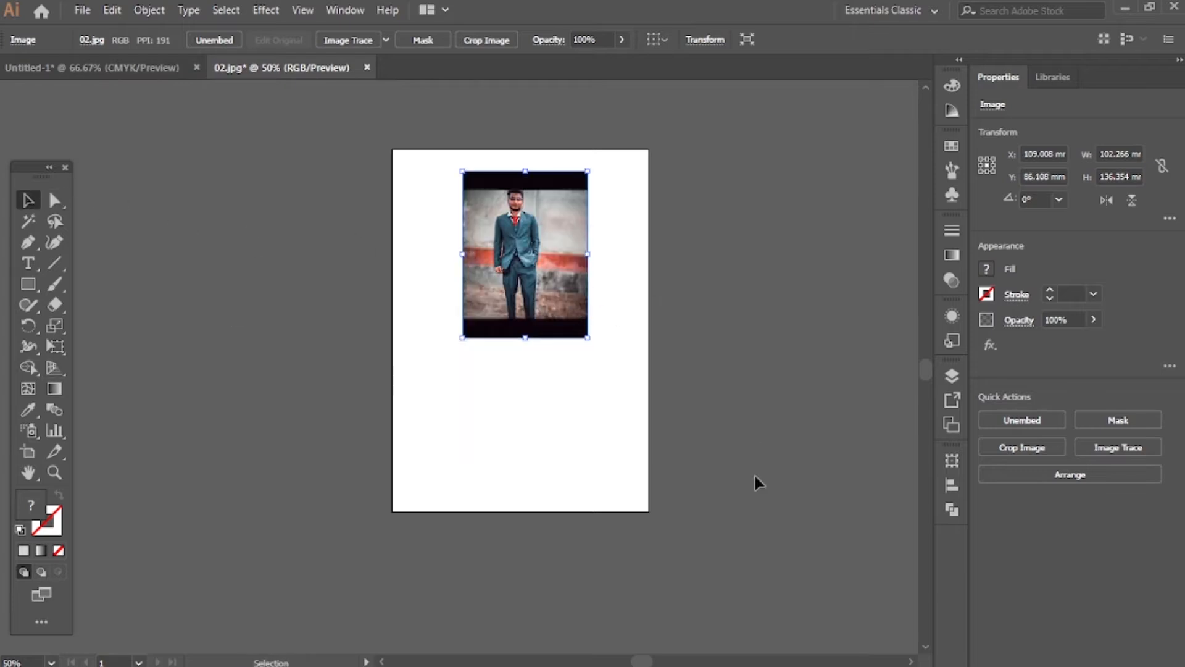
In the bedroom document, draw a red rectangle about 222 by 86 mm on the right grid plane over the slatted wall
left_click(117, 69)
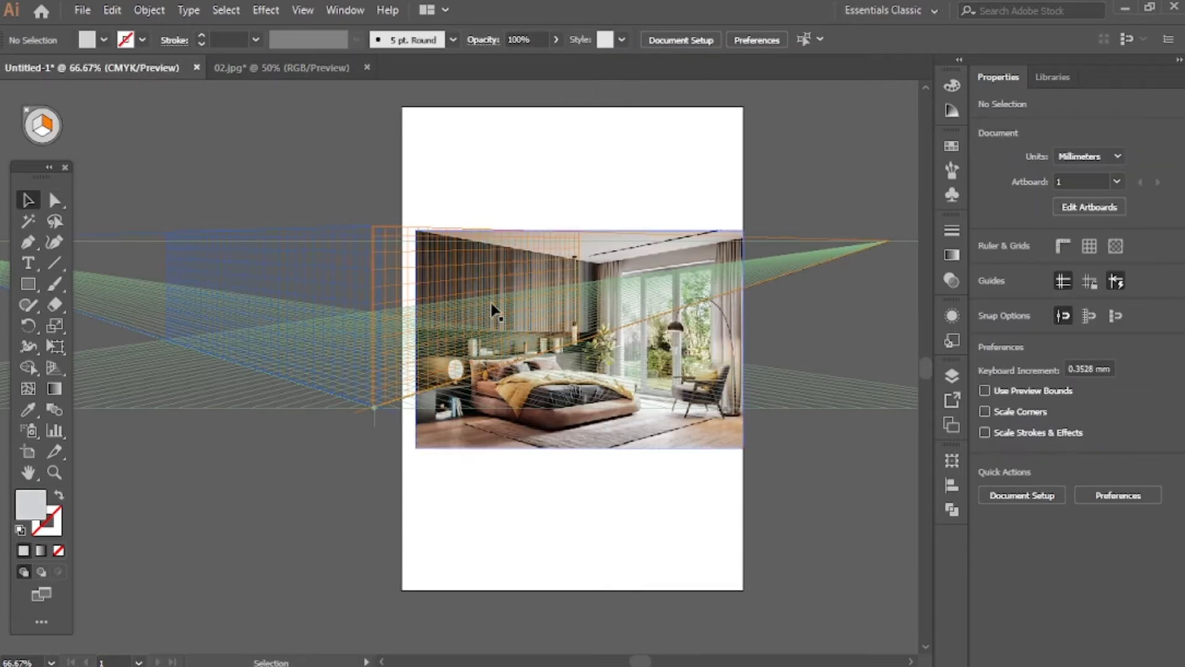
left_click(28, 283)
left_click_drag(461, 267, 577, 336)
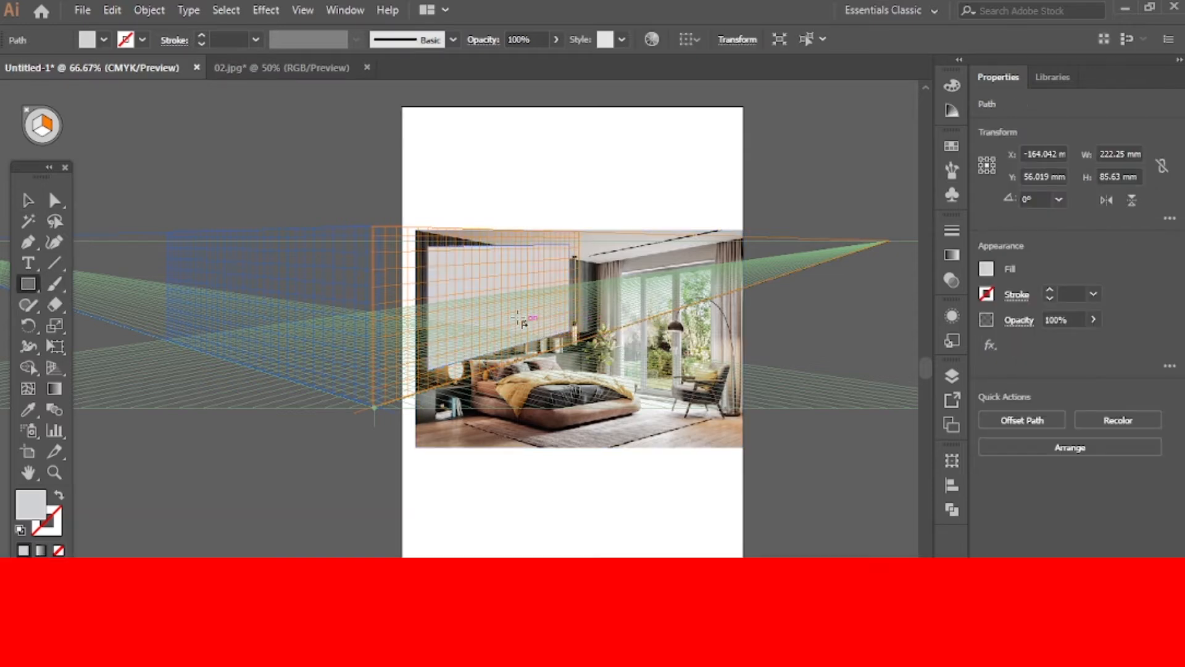
left_click(986, 270)
left_click(845, 331)
key("Escape")
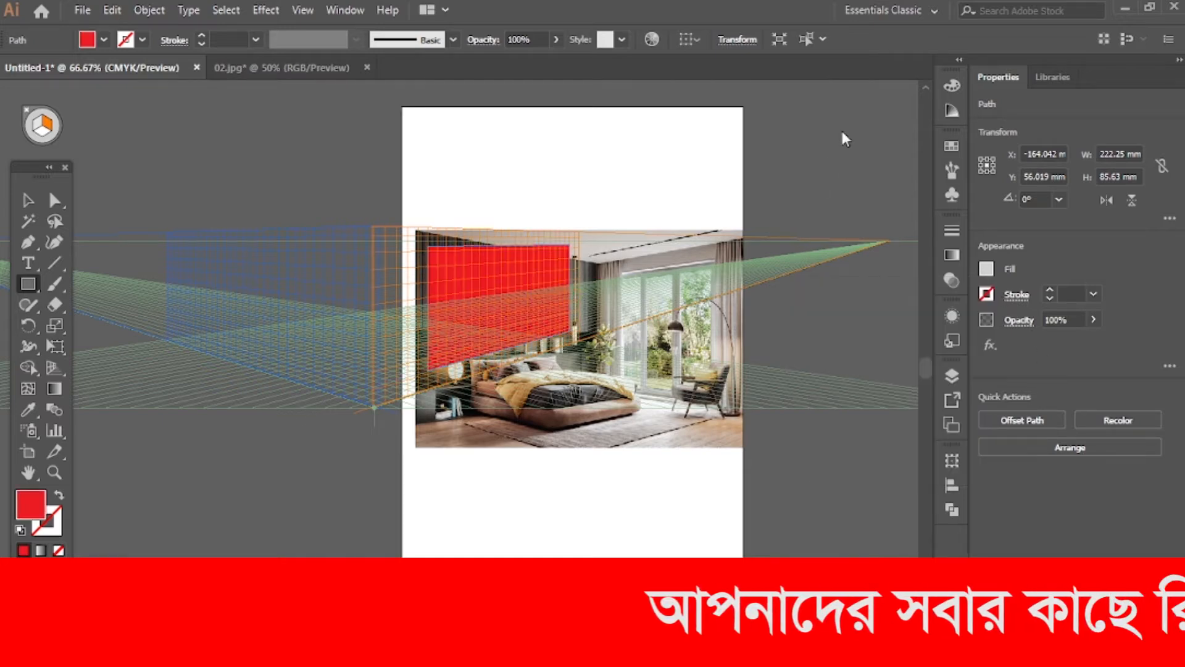
Bring the portrait from the 02.jpg document into the bedroom document, placing it over the red rectangle
scroll(537, 399, "up", 7)
scroll(535, 426, "up", 2)
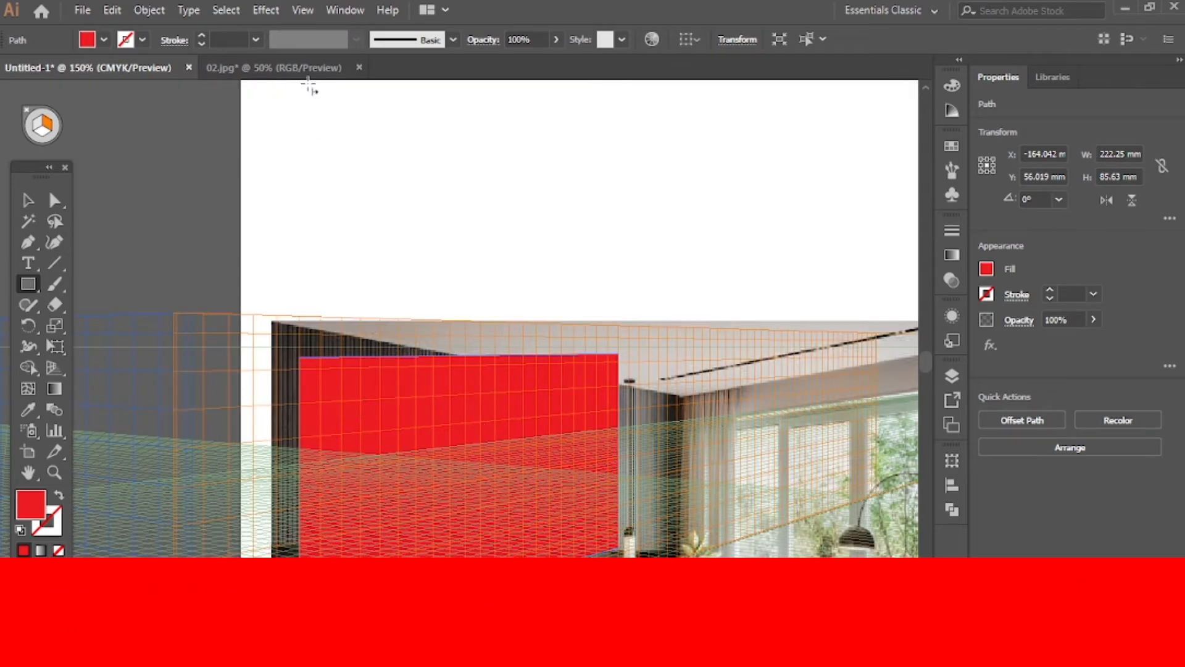
left_click(312, 69)
left_click(27, 200)
left_click_drag(541, 288, 468, 418)
left_click_drag(457, 185, 524, 411)
scroll(552, 393, "down", 2)
scroll(553, 395, "down", 1)
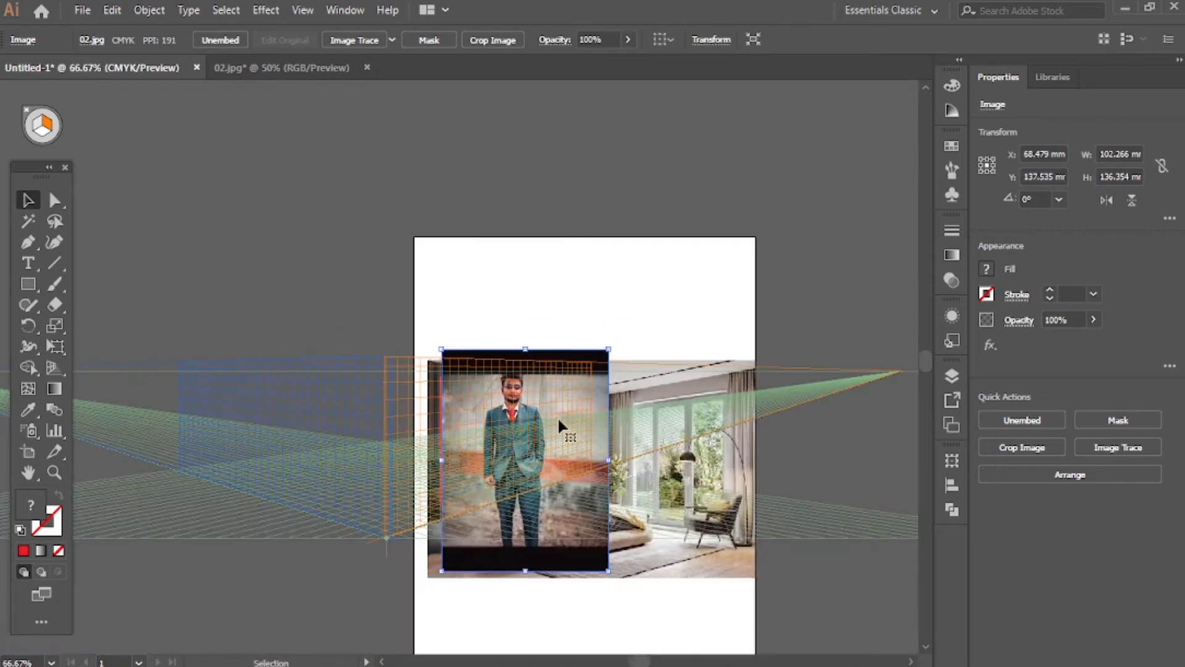
Send the portrait to the back, then send the bedroom photo to the back so the portrait lies between it and the red rectangle
right_click(575, 524)
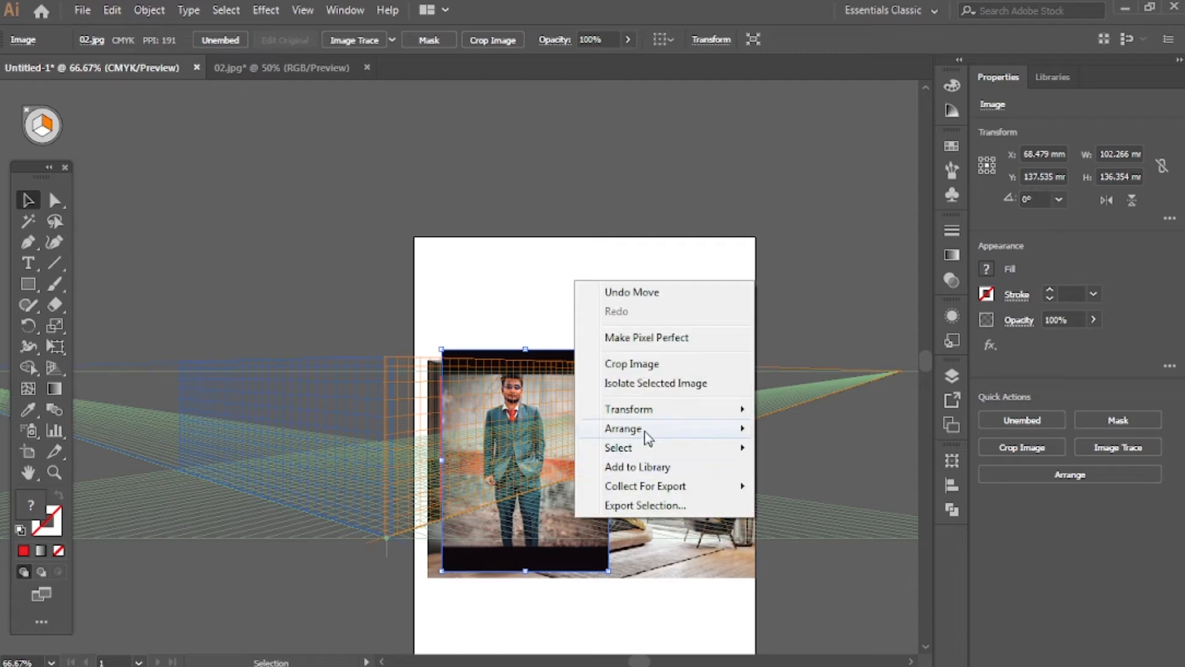
mouse_move(643, 432)
left_click(797, 484)
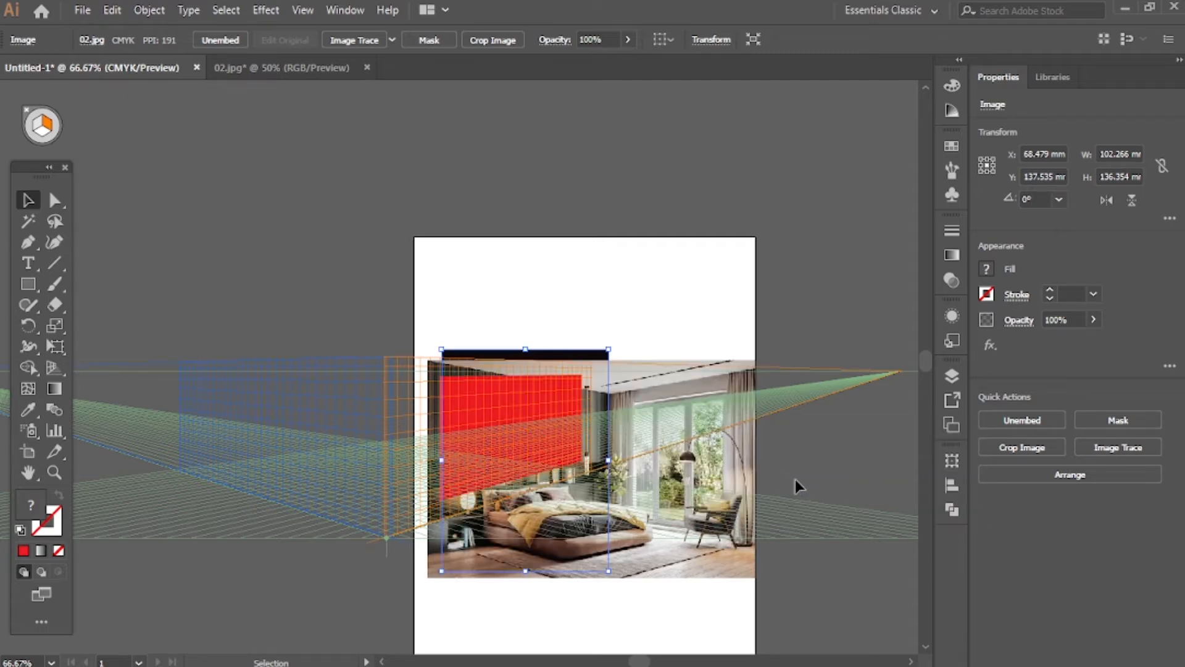
left_click(707, 509)
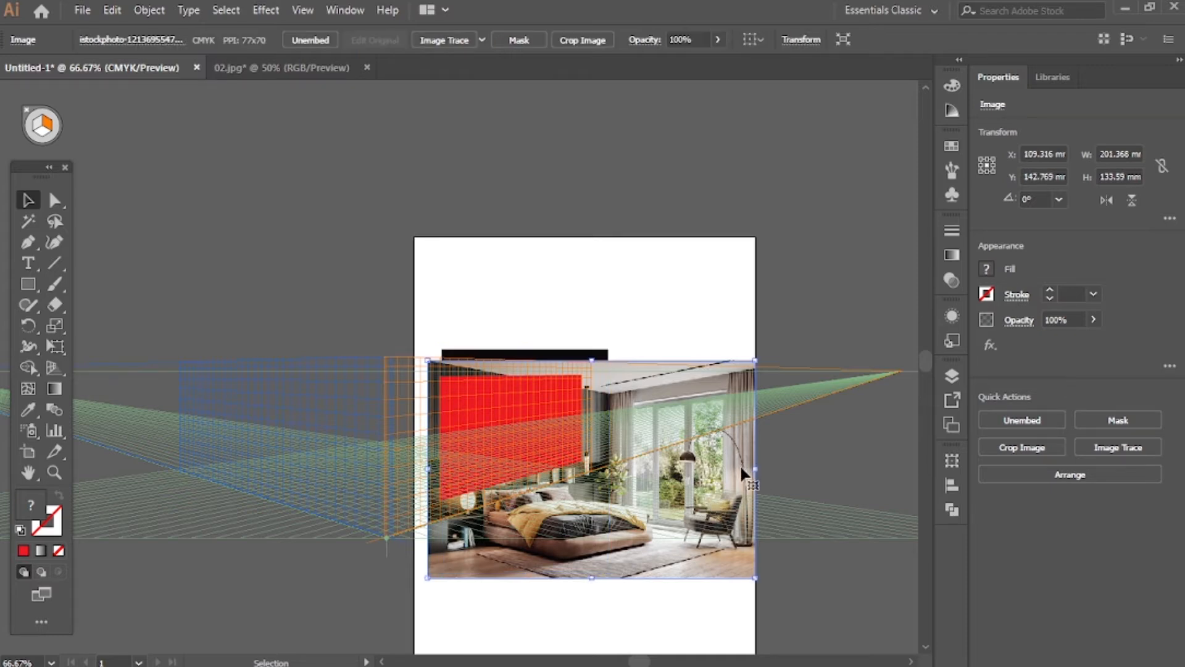
key("ctrl+shift+bracketleft")
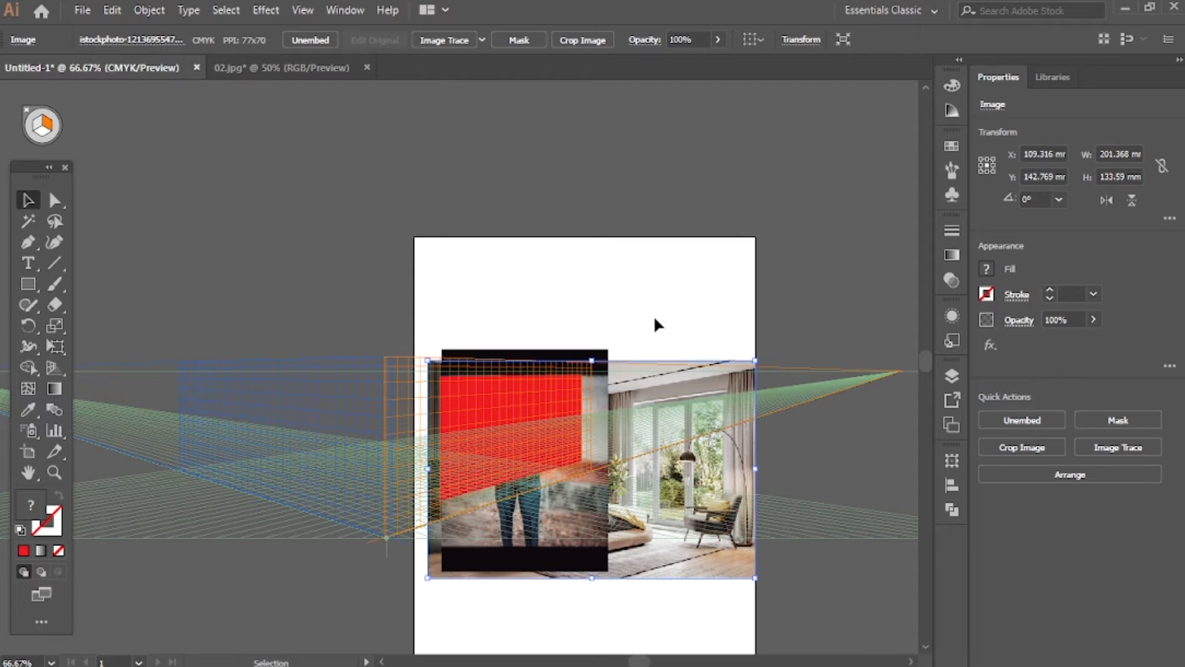
left_click(627, 271)
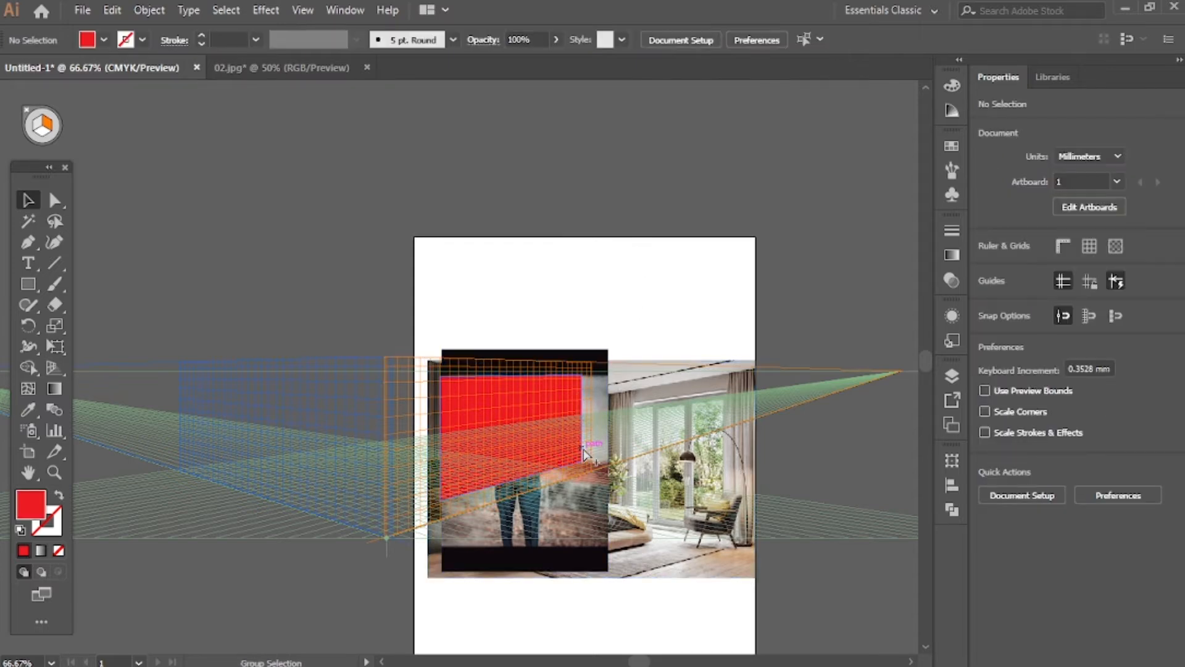
Lock the bedroom photo in the layer list so it cannot be selected with the portrait and rectangle
scroll(584, 454, "up", 1)
scroll(583, 454, "up", 1)
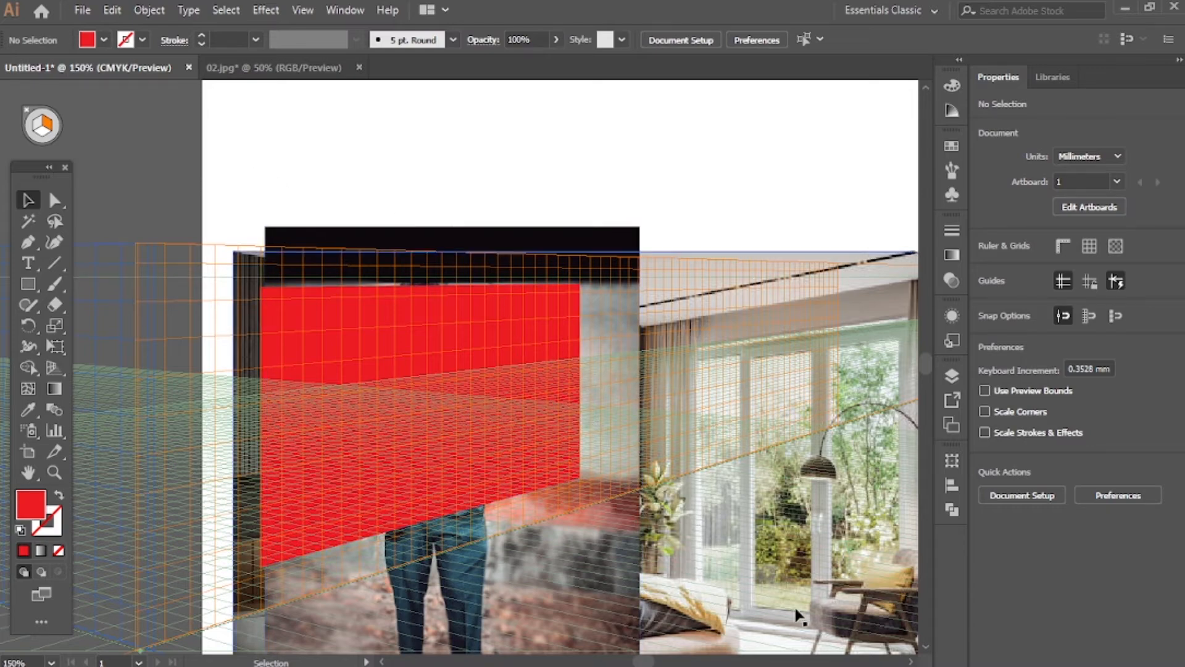
scroll(814, 550, "down", 1)
scroll(827, 551, "up", 2)
scroll(825, 561, "down", 4)
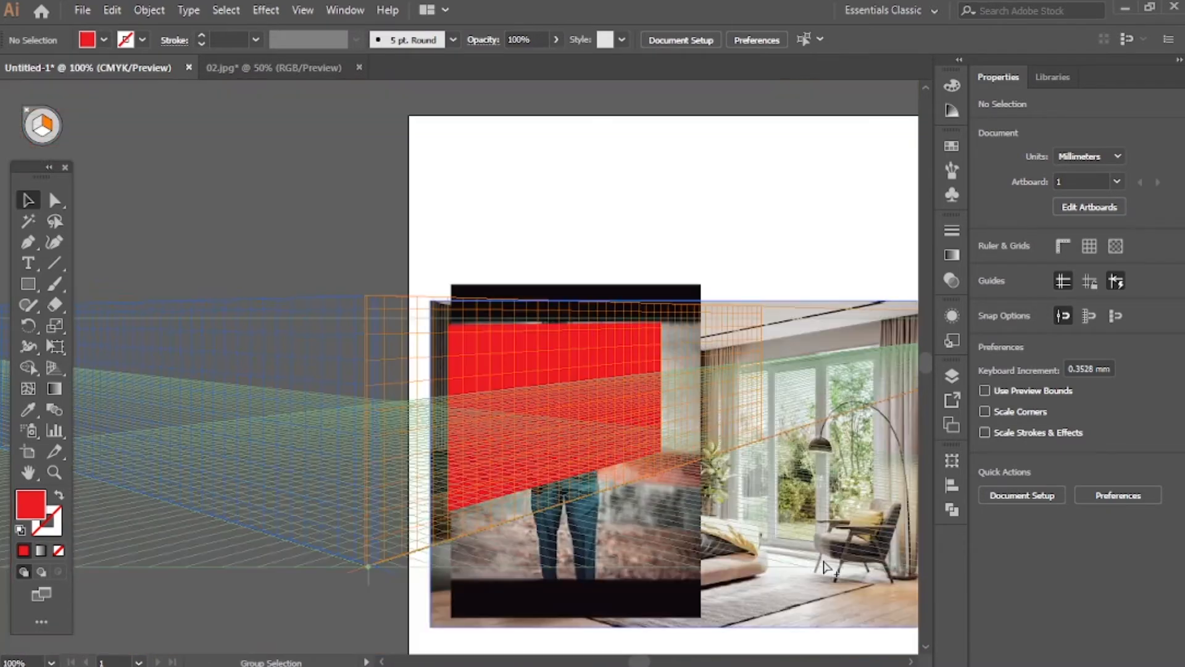
key("v")
left_click(859, 590)
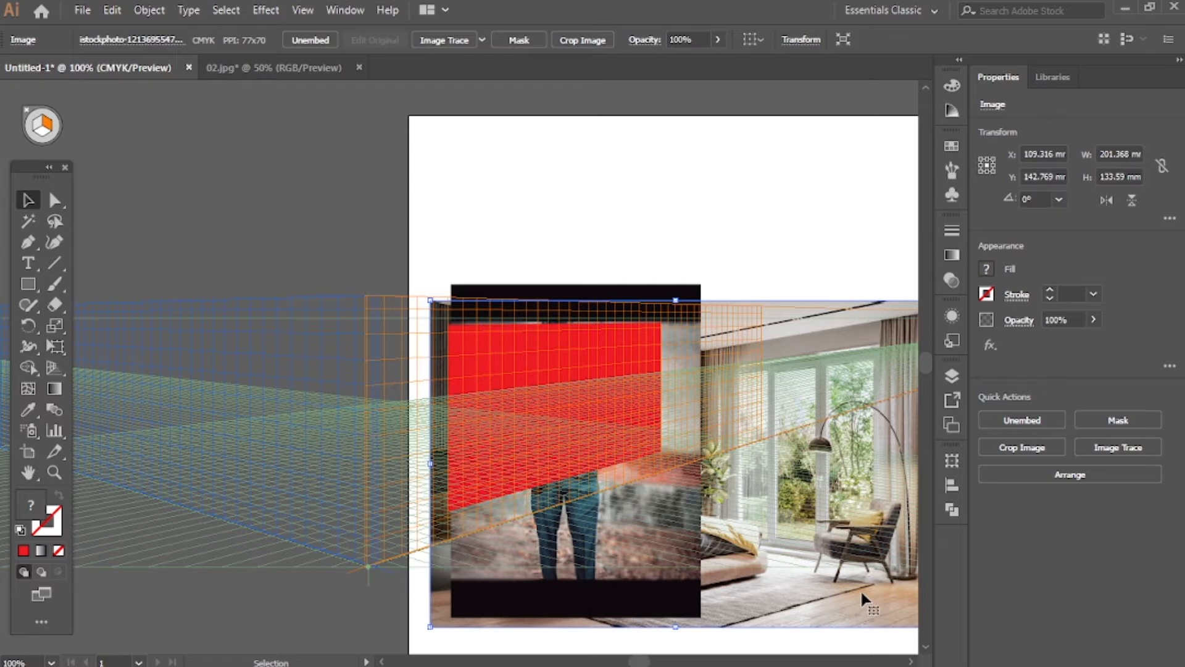
key("ctrl+shift+a")
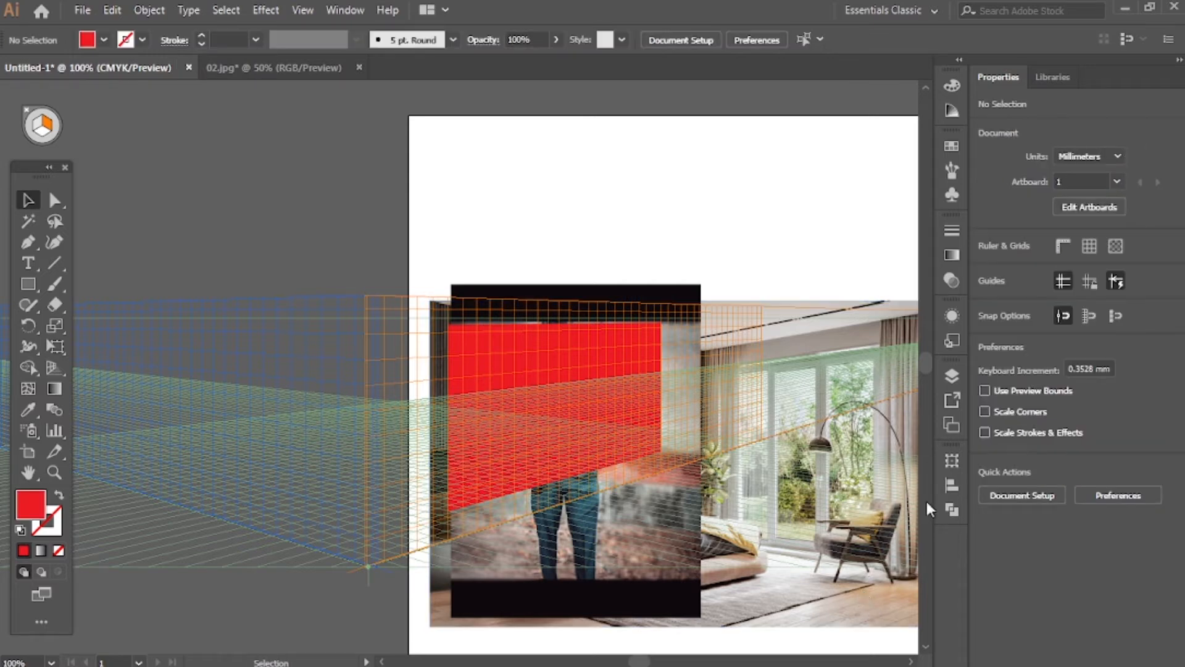
left_click(953, 374)
left_click(756, 451)
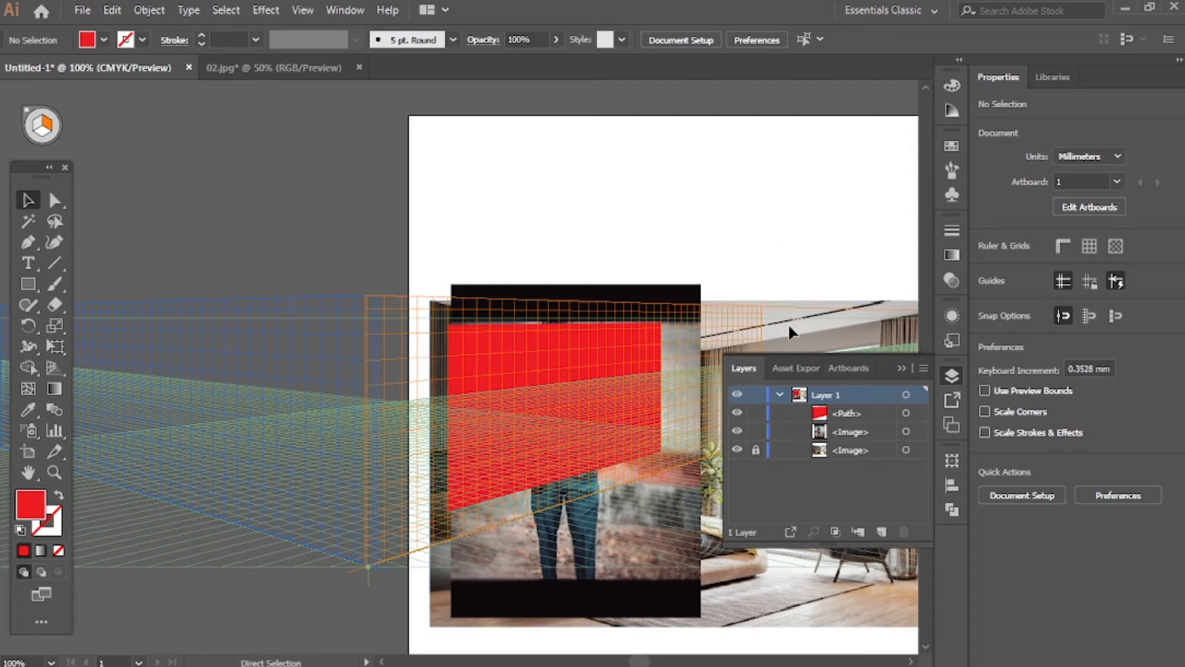
scroll(605, 252, "down", 3)
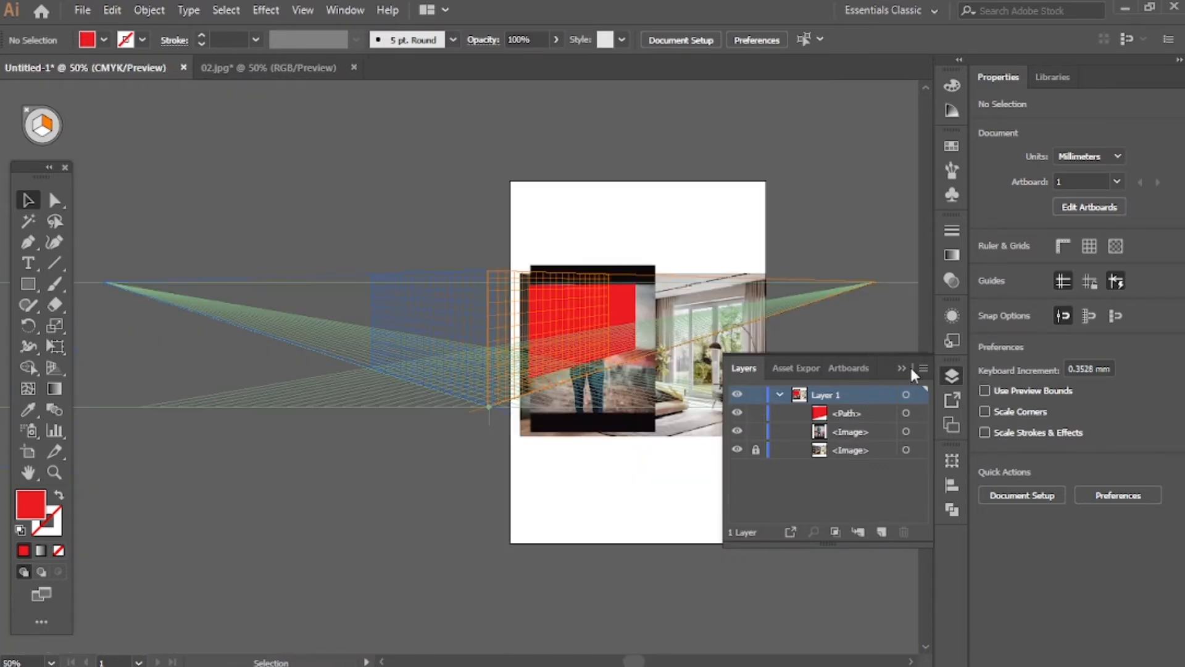
left_click(903, 368)
Select the portrait together with the red rectangle and apply Envelope Distort using the rectangle as the top object
scroll(771, 432, "right", 3)
scroll(492, 450, "up", 3)
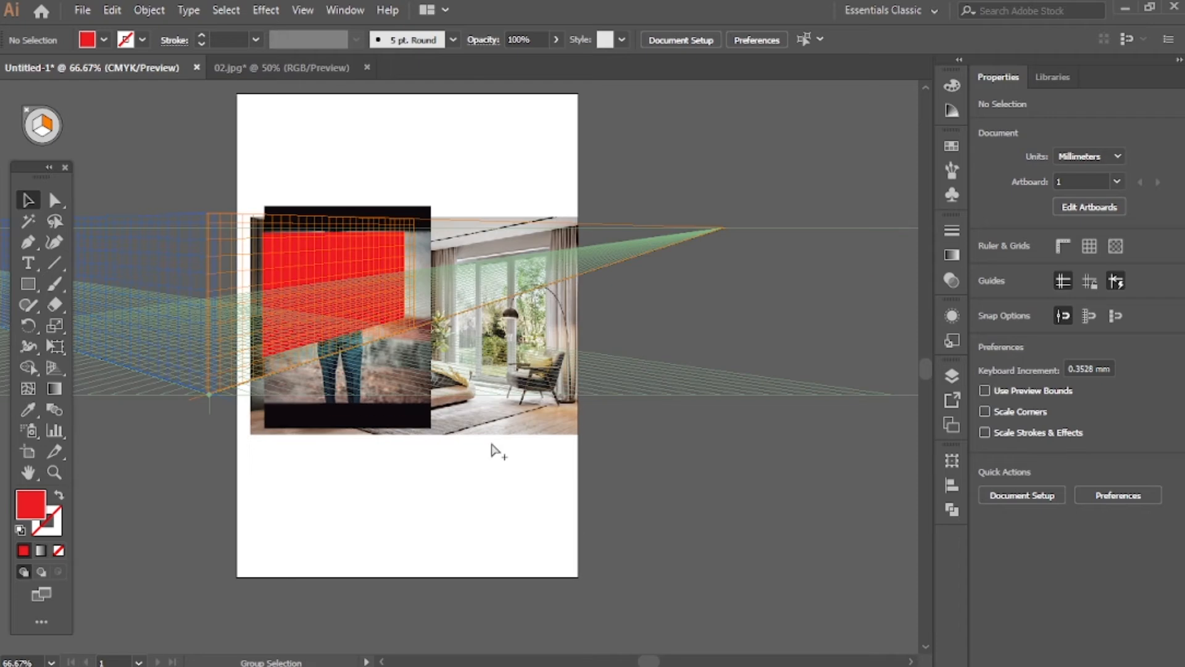
scroll(289, 523, "left", 2)
scroll(358, 533, "up", 7)
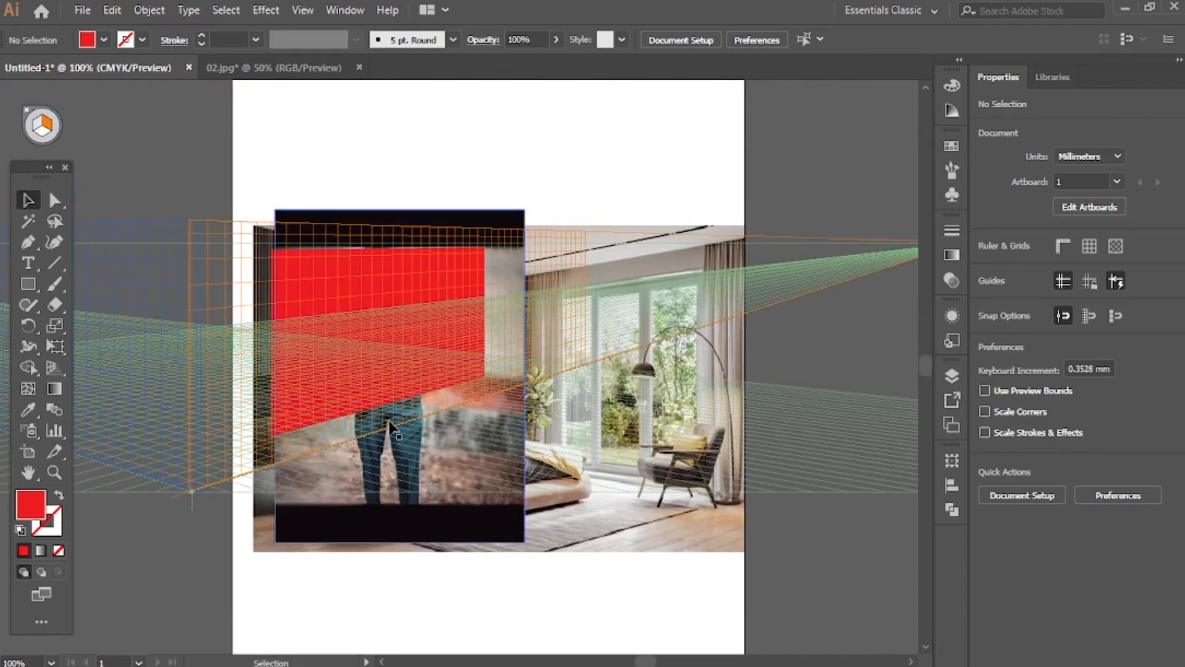
left_click_drag(276, 160, 390, 321)
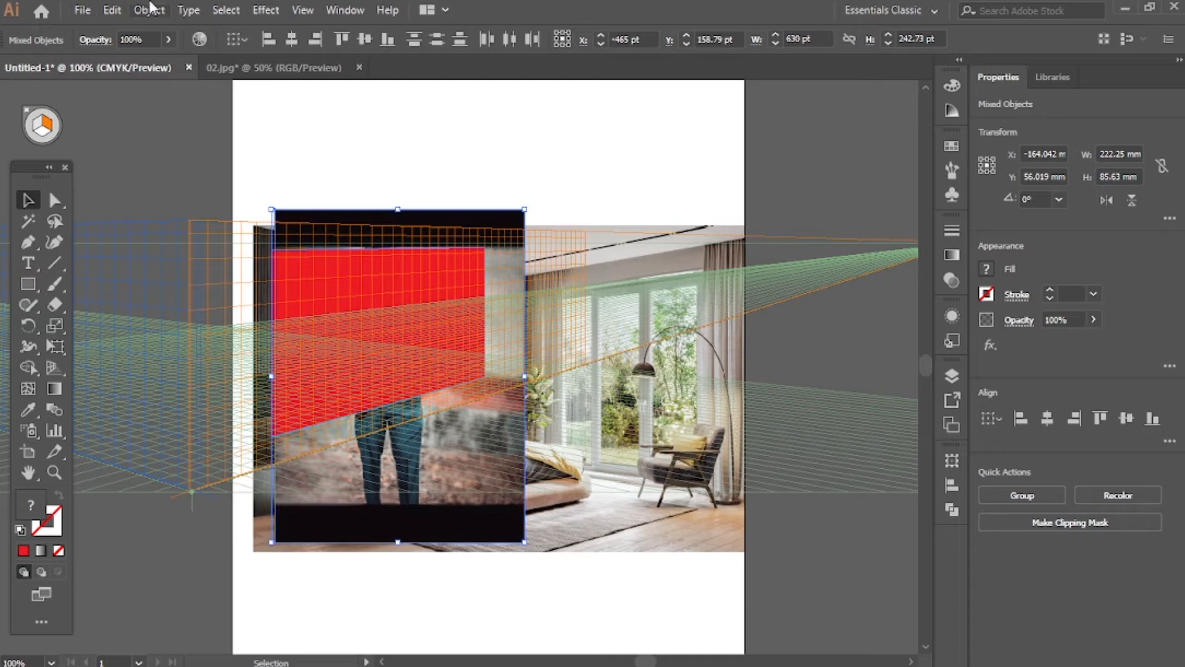
left_click(150, 8)
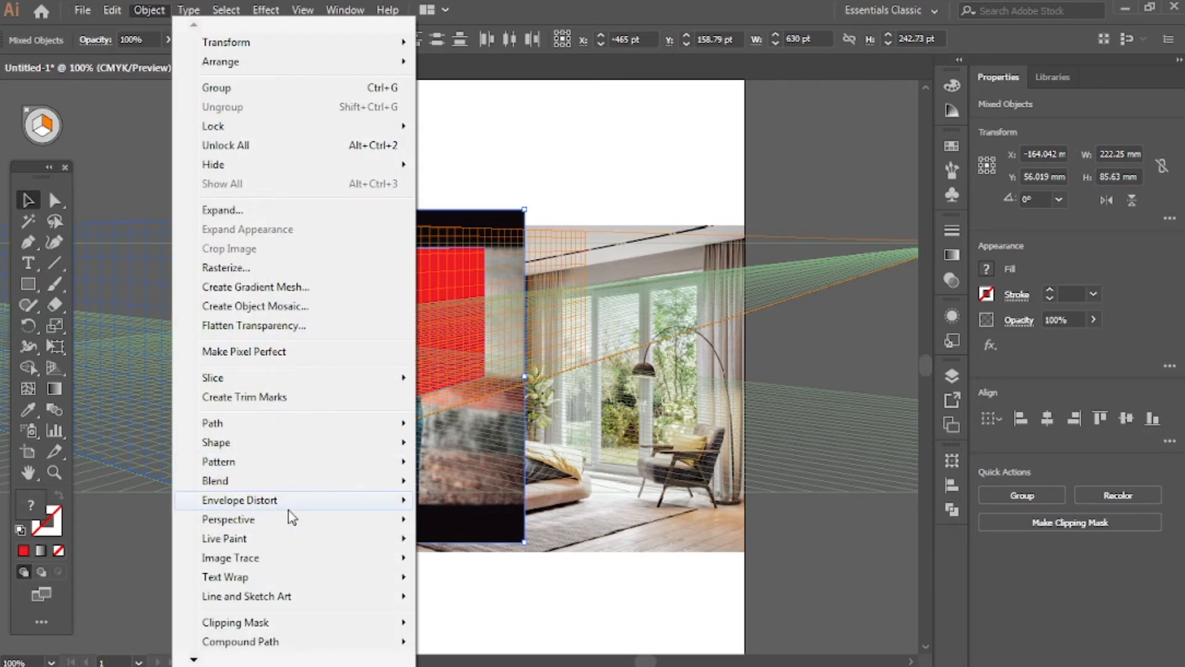
mouse_move(290, 510)
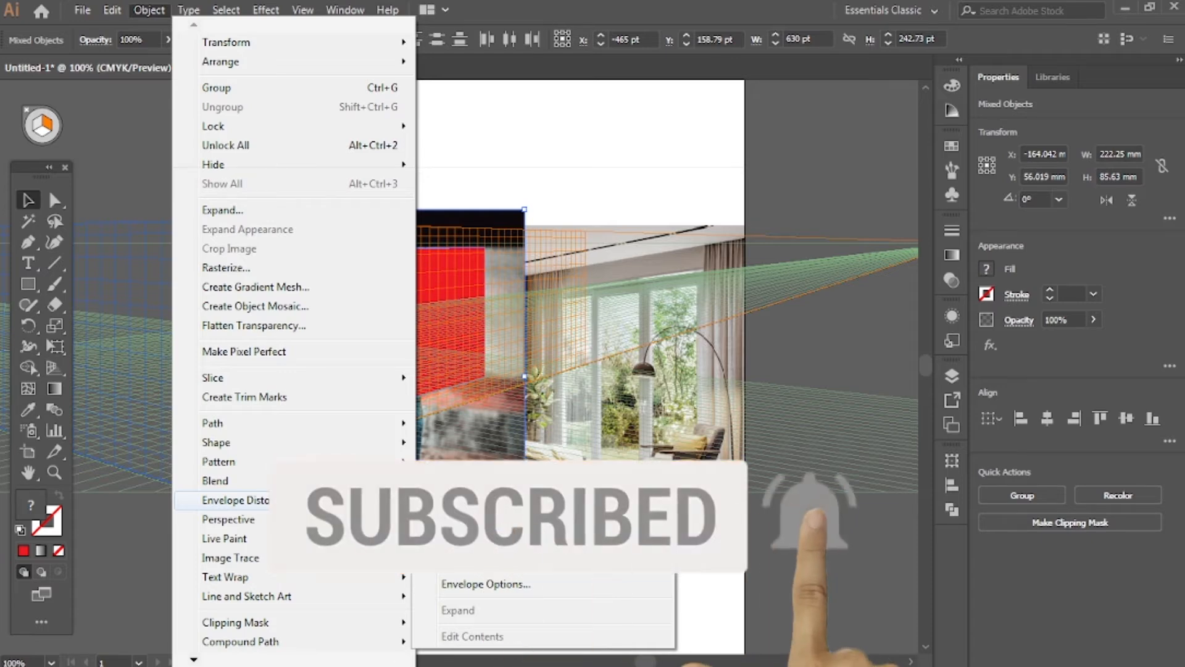
left_click(489, 538)
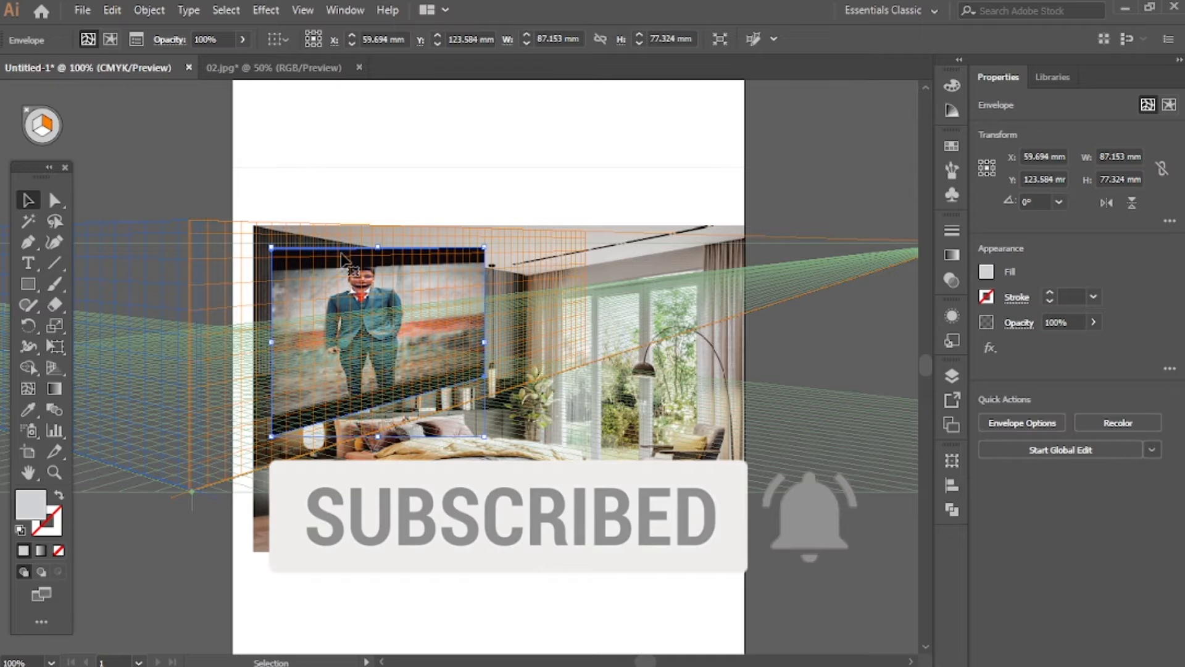
left_click(499, 94)
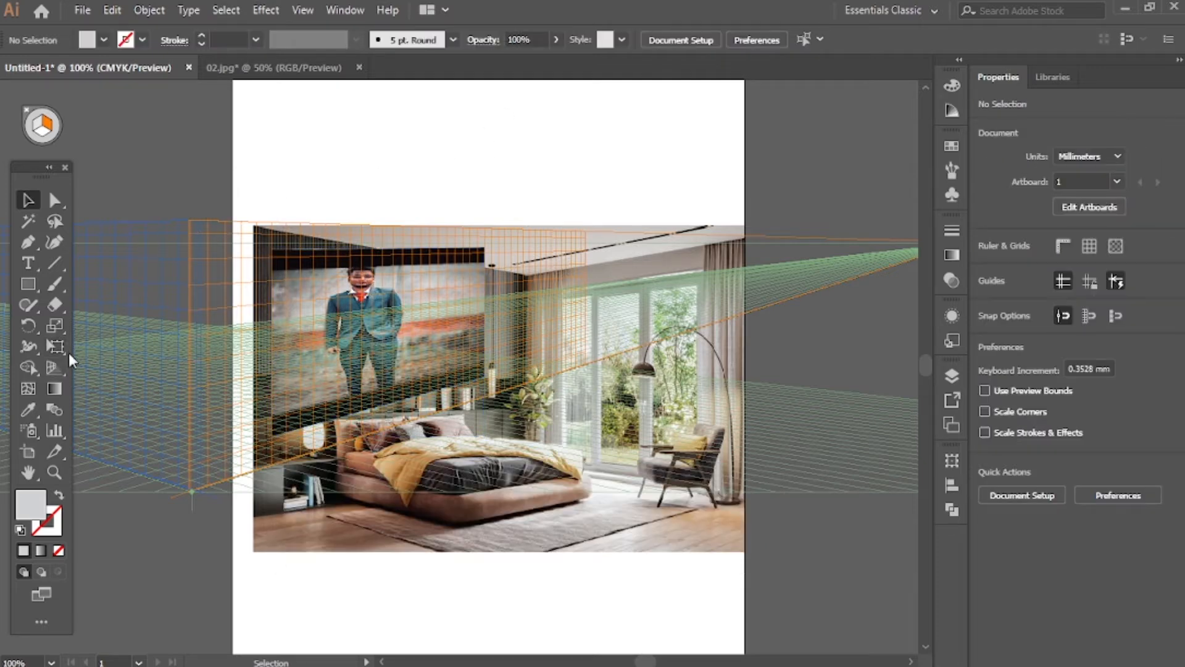
Activate the Perspective Selection tool and hide the perspective grid
left_click(55, 366)
left_click_drag(55, 365, 148, 391)
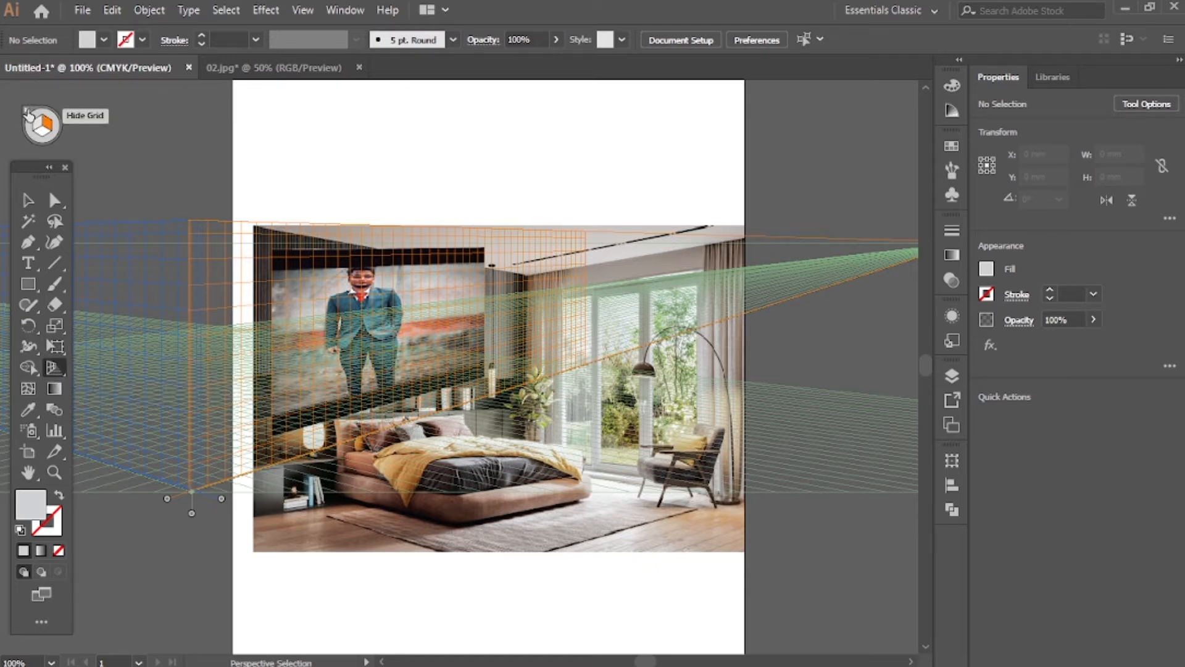
left_click(26, 112)
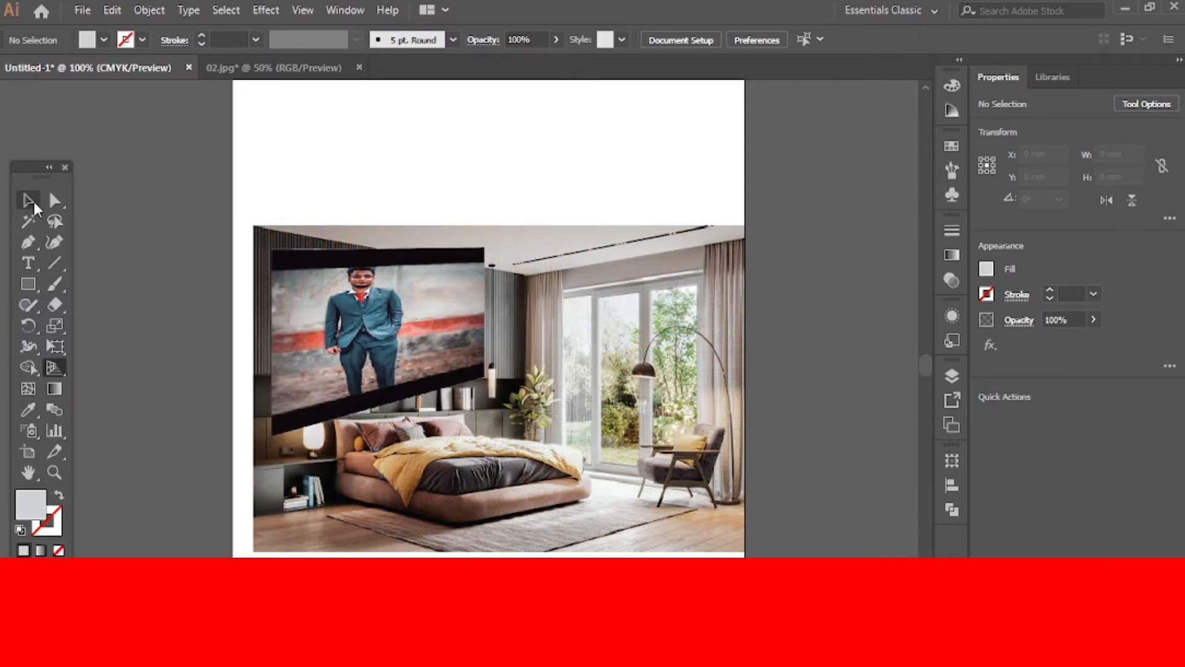
Reposition the warped portrait slightly on the wall and rotate it clockwise to about 351°
key("v")
left_click(465, 308)
left_click_drag(465, 303, 444, 318)
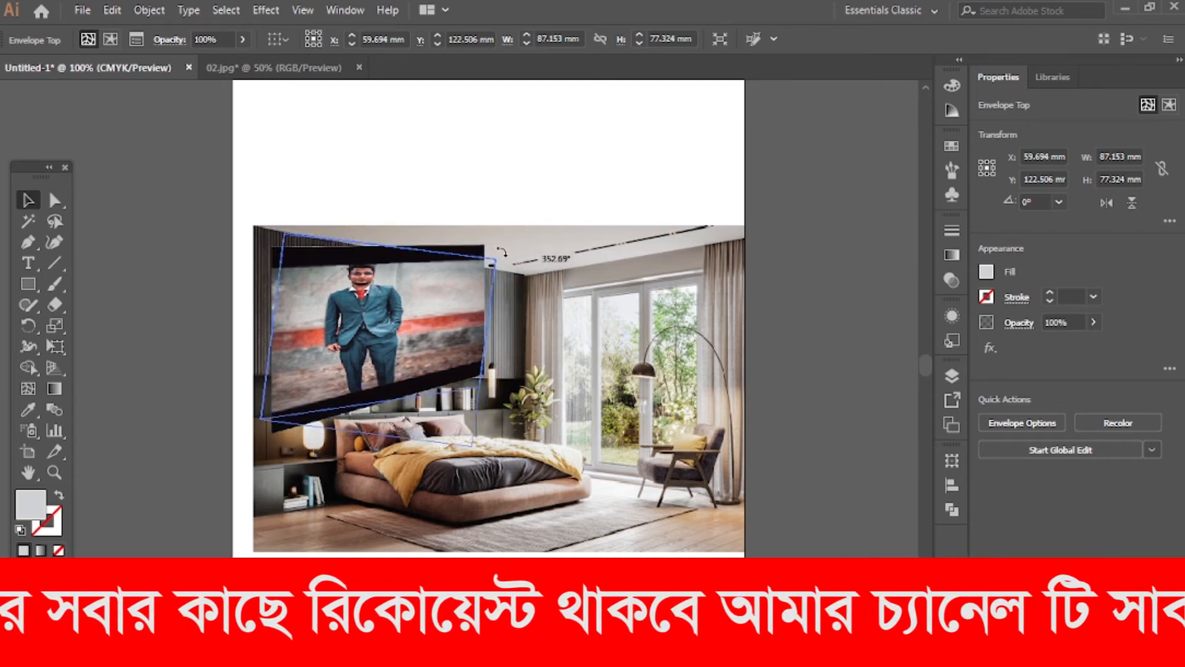
left_click_drag(486, 236, 500, 254)
left_click(475, 198)
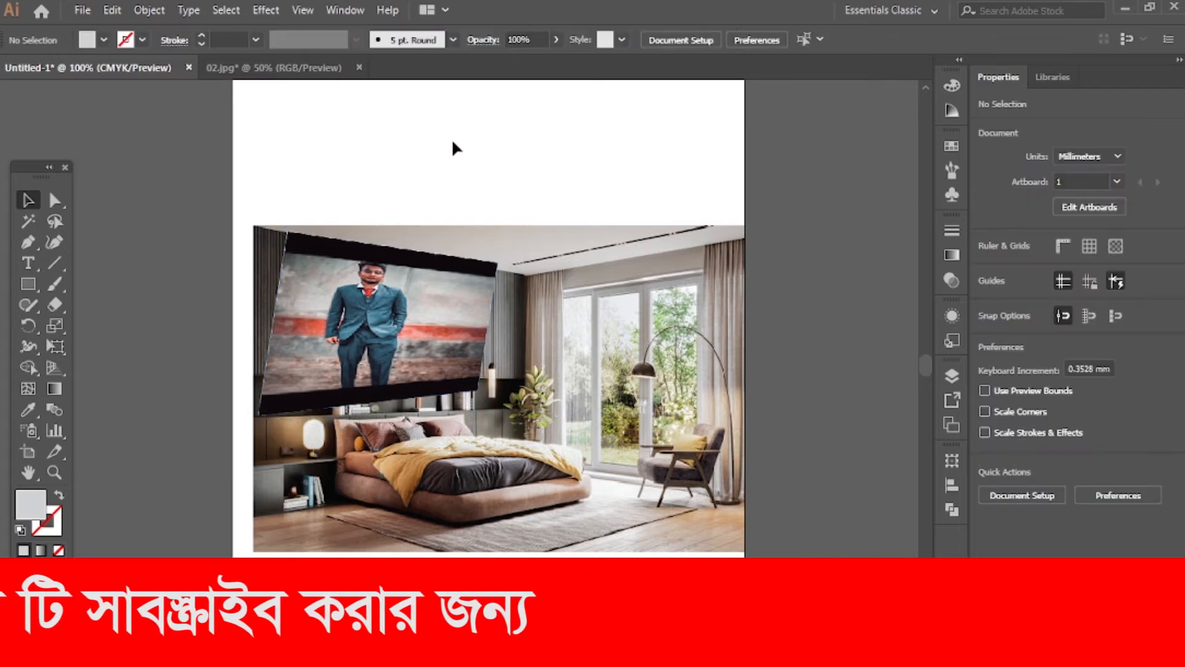
Reduce the warped portrait's height to about 61 mm from its bottom and top edges, and adjust its position on the wall
left_click(378, 404)
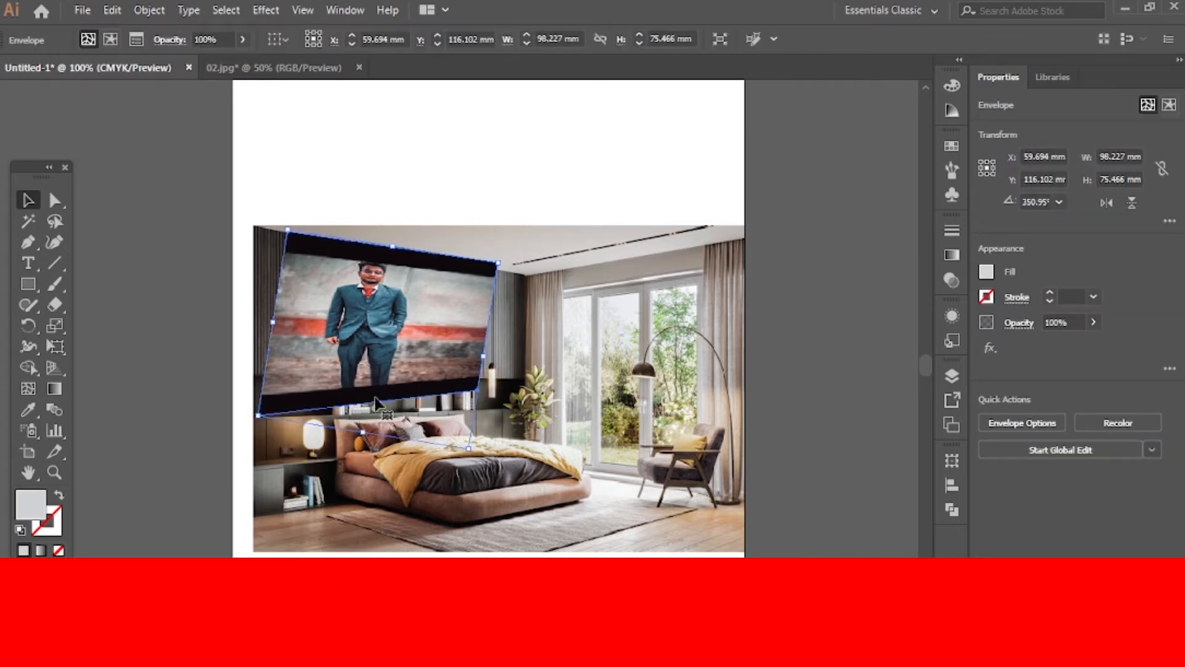
left_click_drag(364, 433, 364, 402)
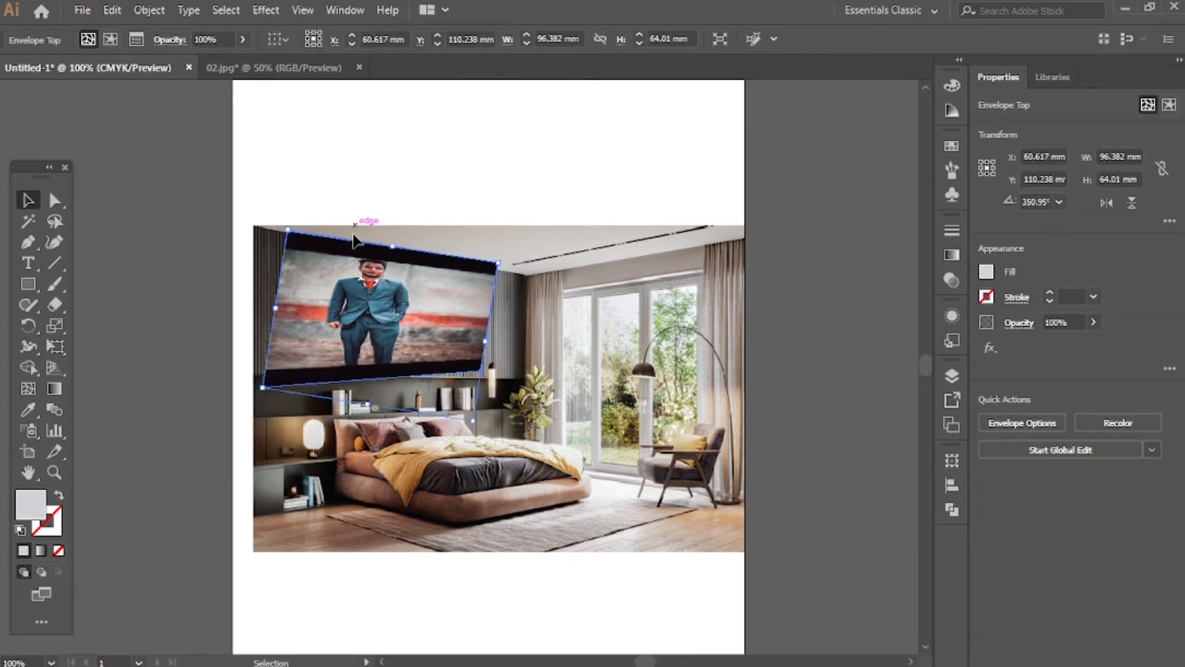
left_click_drag(395, 240, 393, 253)
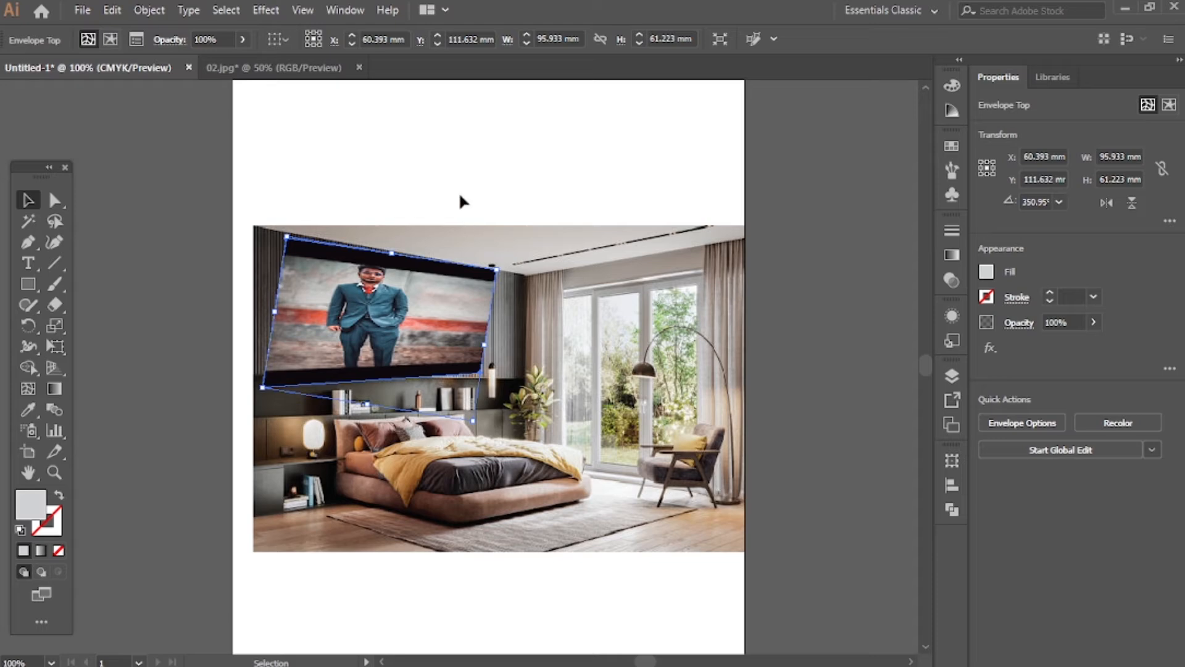
mouse_move(412, 296)
left_mouse_down()
mouse_move(420, 264)
mouse_move(398, 280)
left_mouse_up()
Delete the warped portrait and add a line of text with a person's first name above the bedroom photo
key("Delete")
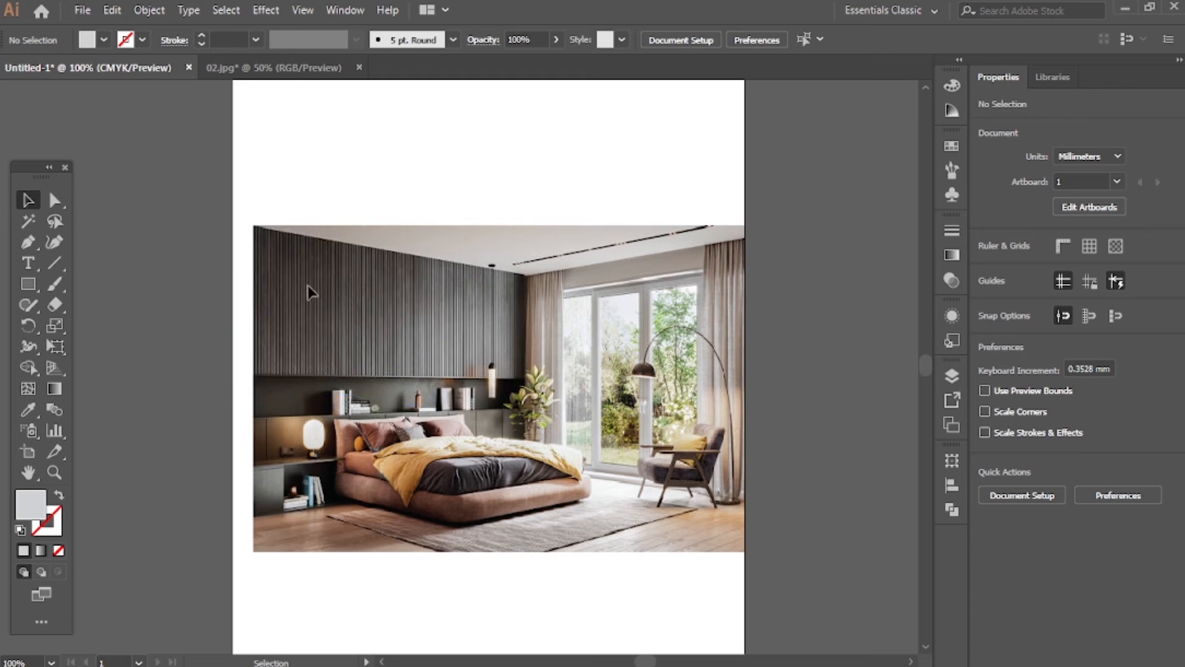
left_click(28, 262)
left_click(411, 122)
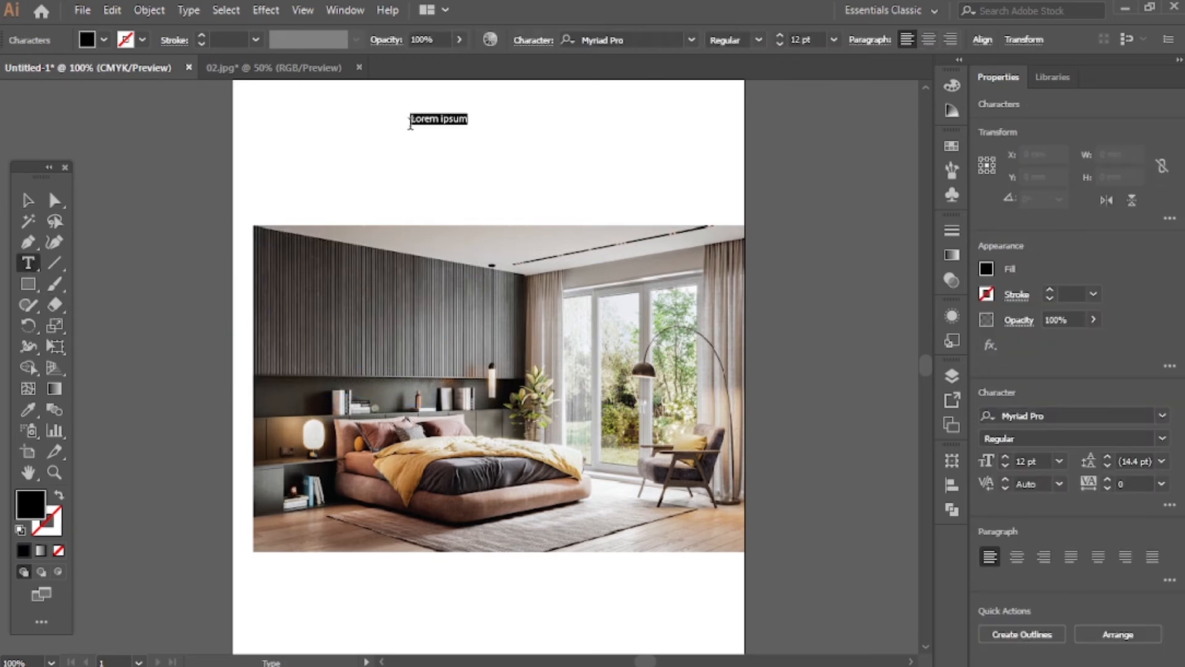
type("Saykat")
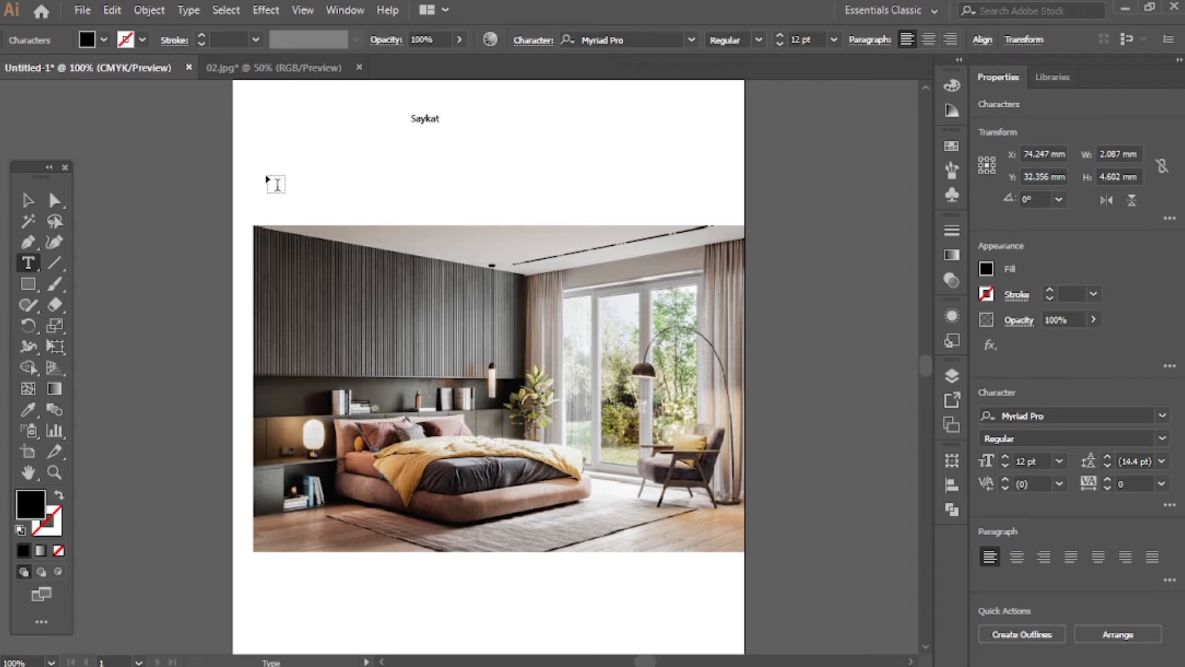
Enlarge the name text and place it across the dark slatted wall in the bedroom photo
left_click(27, 199)
left_click_drag(439, 126, 524, 158)
left_click_drag(478, 118, 432, 303)
left_click(635, 140)
left_click(301, 300)
left_click(611, 168)
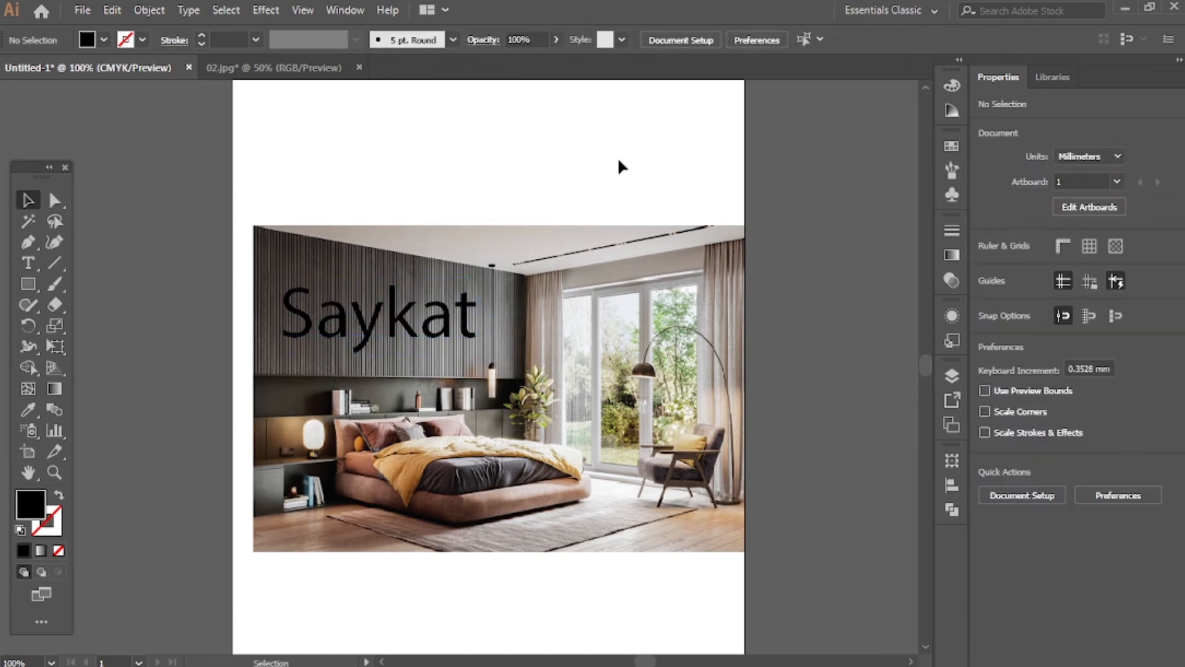
Show the perspective grid, pull the right grid plane's far edge toward the wall's corner and raise the grid above the photo
left_click(53, 368)
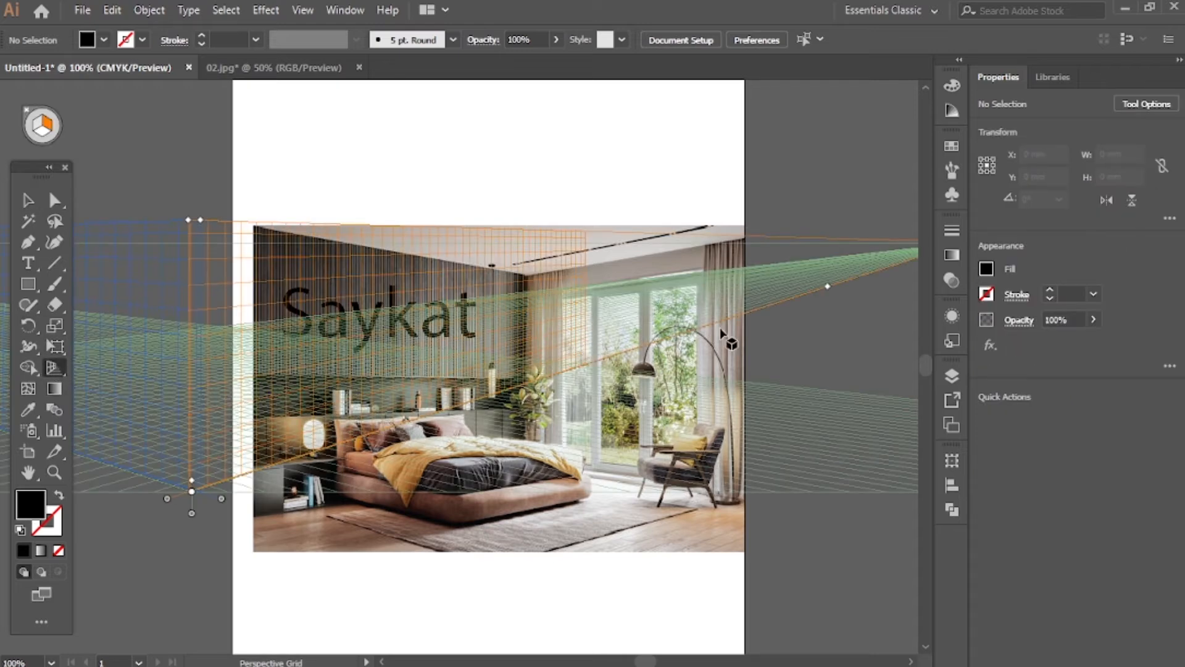
left_click_drag(828, 286, 556, 397)
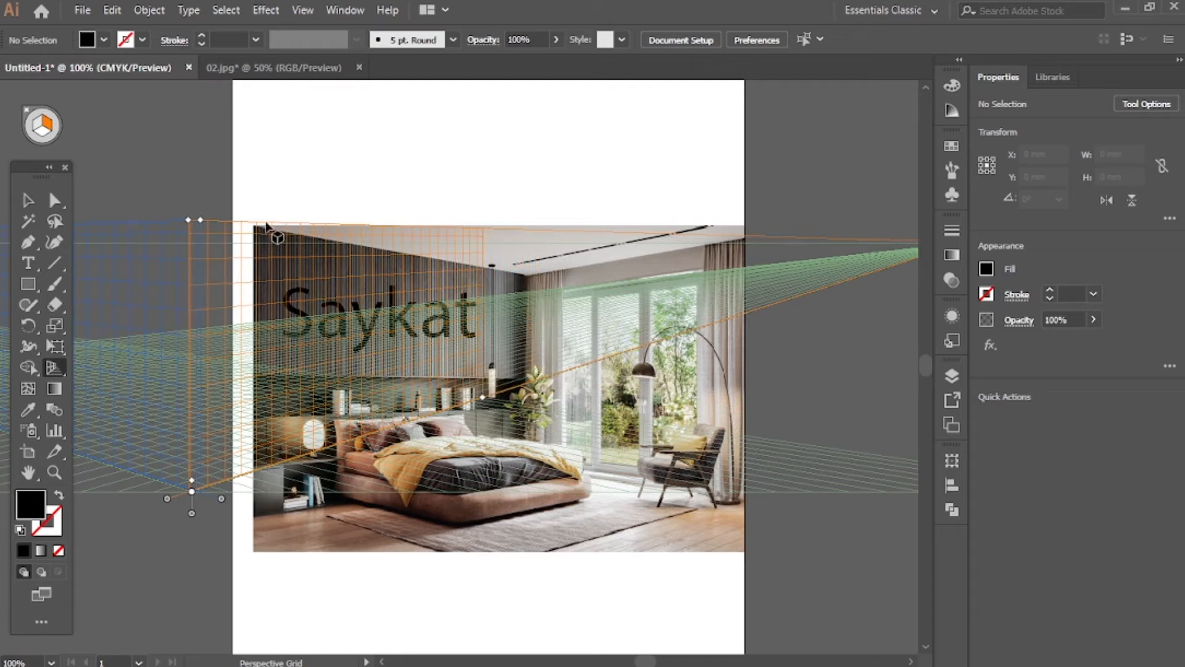
left_click_drag(199, 222, 200, 141)
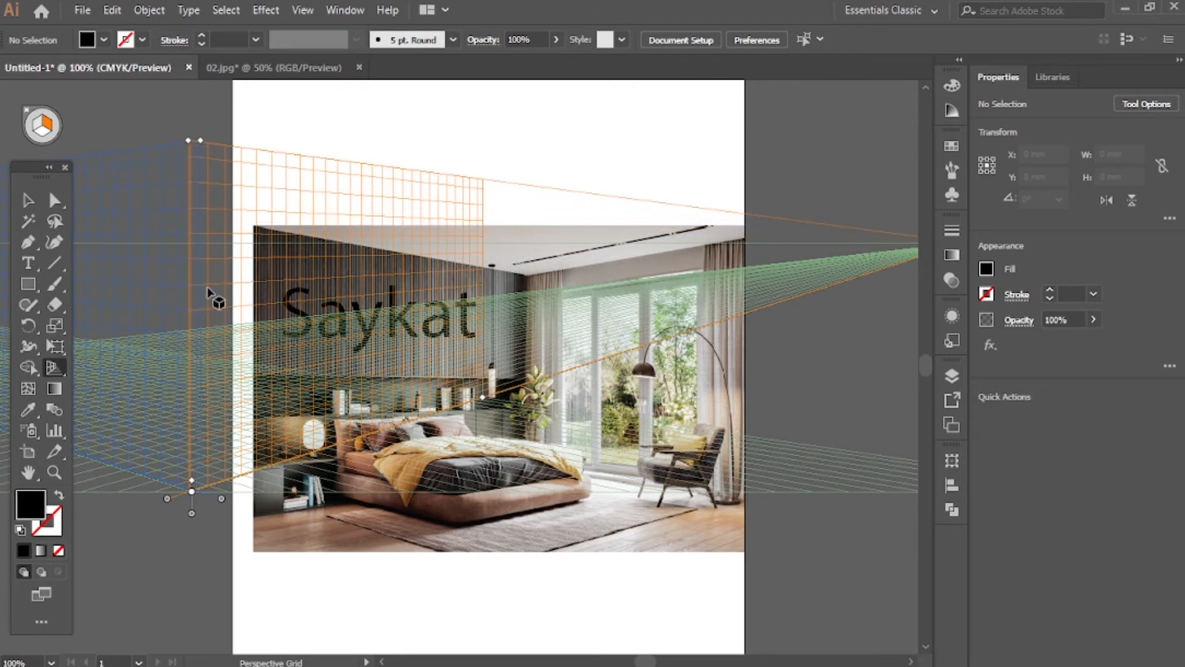
Shift the right grid plane left, away from the photo, and extend its far edge across the wall
left_click_drag(165, 500, 5, 255)
left_click_drag(527, 380, 969, 338)
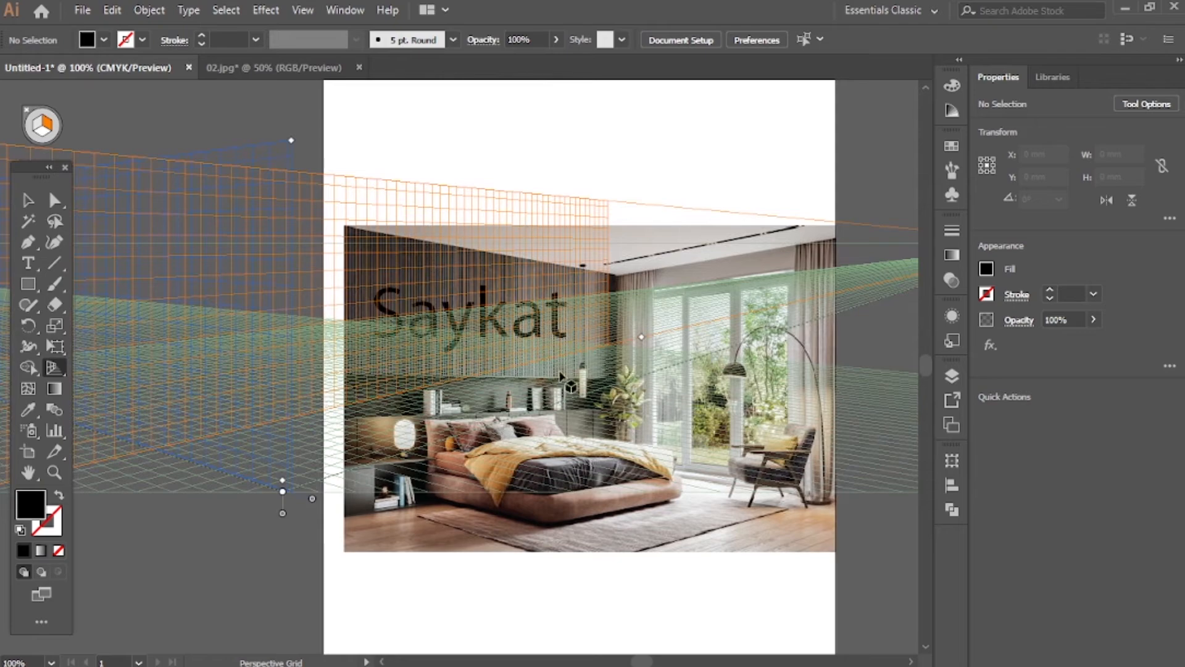
scroll(339, 436, "down", 2)
scroll(232, 493, "left", 2)
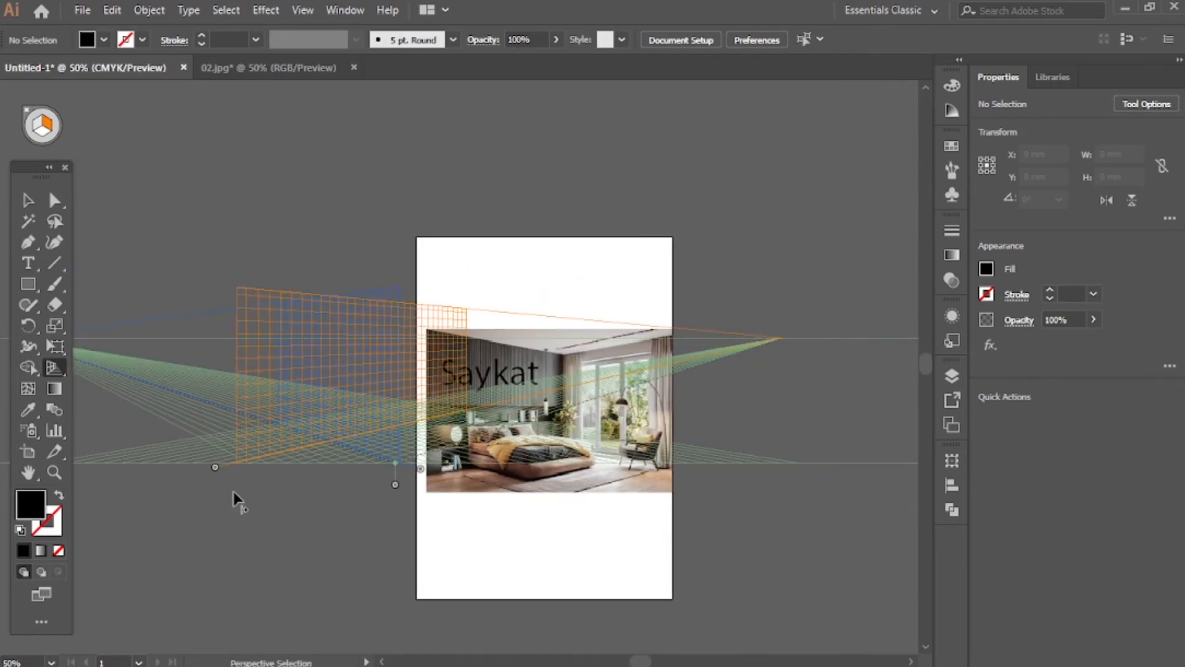
Move the right vanishing point farther right of the artboard and shift the right grid plane farther left
left_click_drag(781, 338, 810, 473)
scroll(274, 494, "left", 1)
scroll(273, 490, "left", 5)
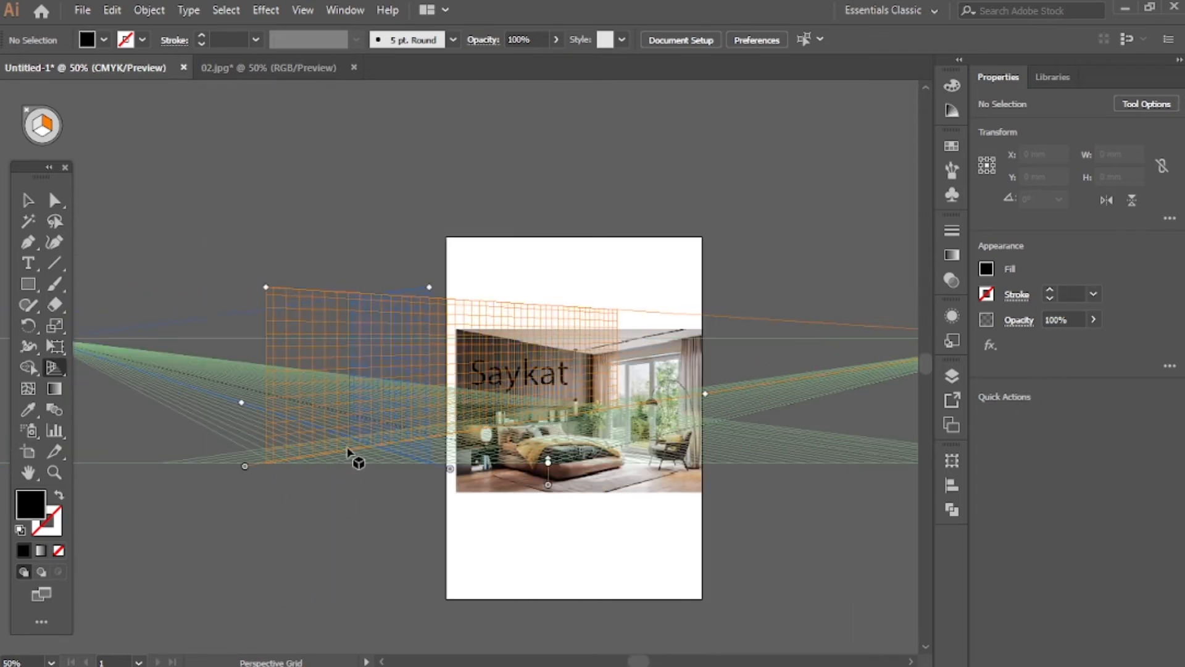
left_click_drag(245, 471, 33, 334)
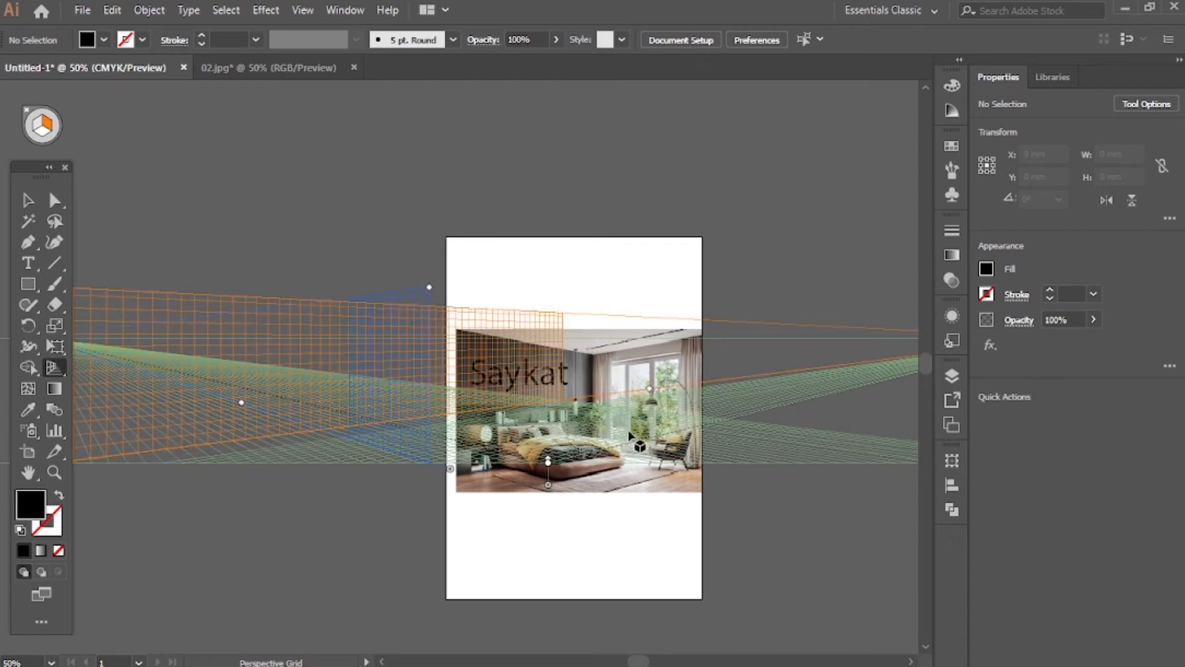
Raise the perspective grid's height and lower the whole grid so its ground line lies below the photo
scroll(625, 412, "up", 3)
scroll(548, 398, "down", 2)
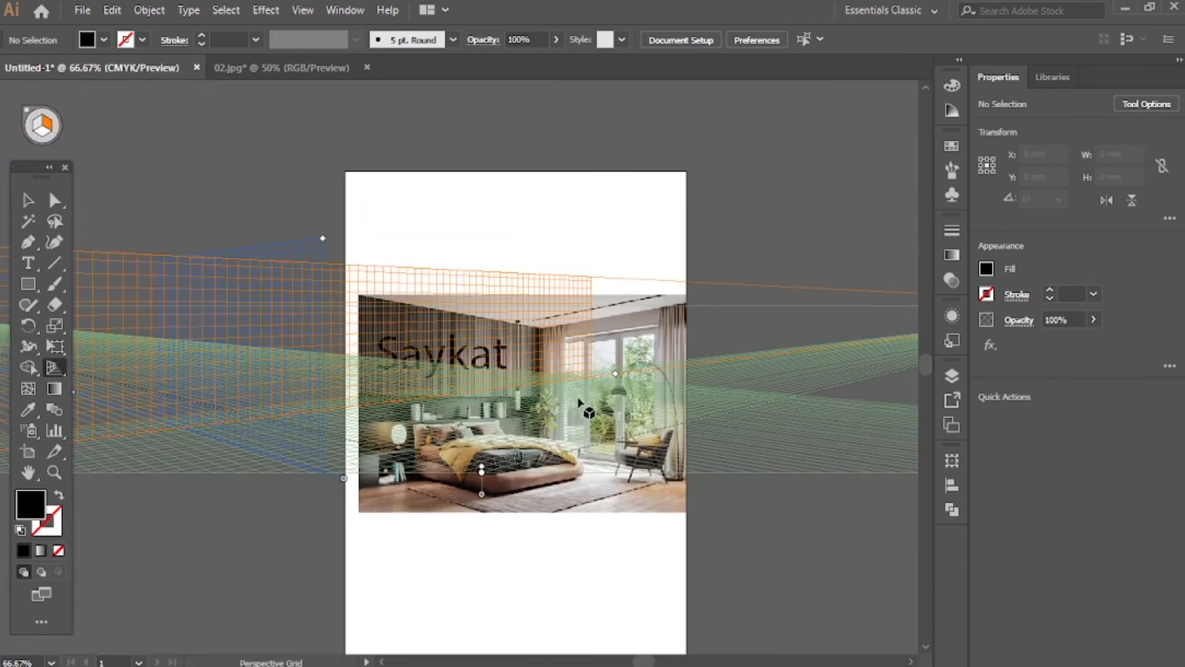
scroll(488, 464, "down", 2)
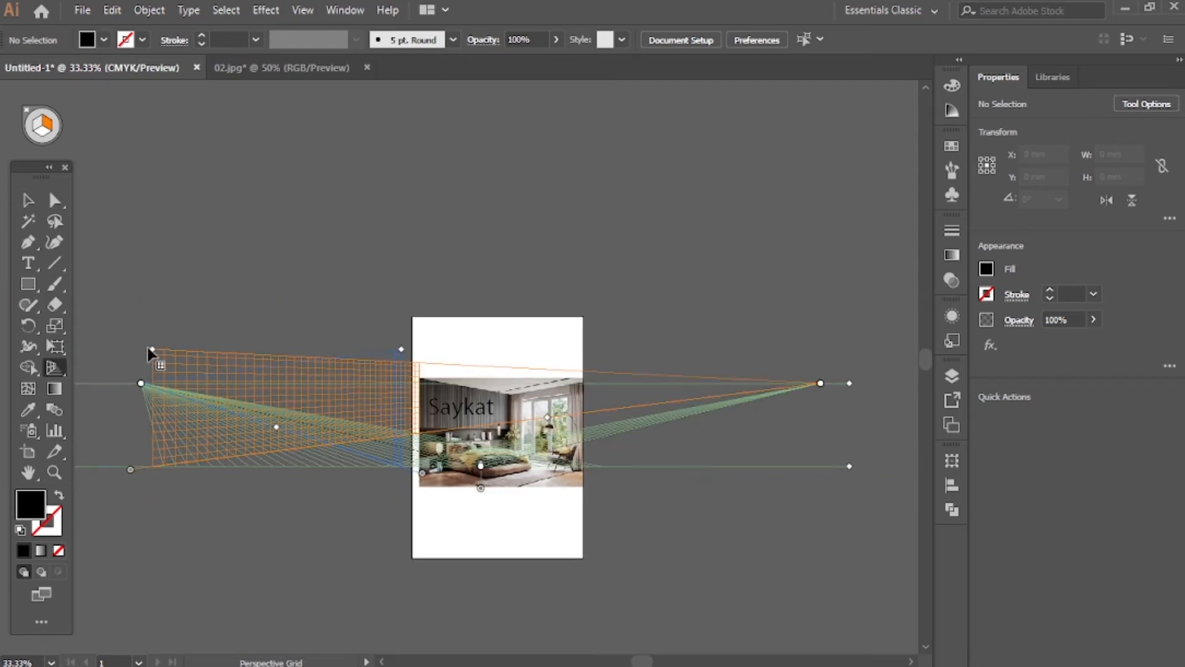
left_click_drag(153, 350, 153, 281)
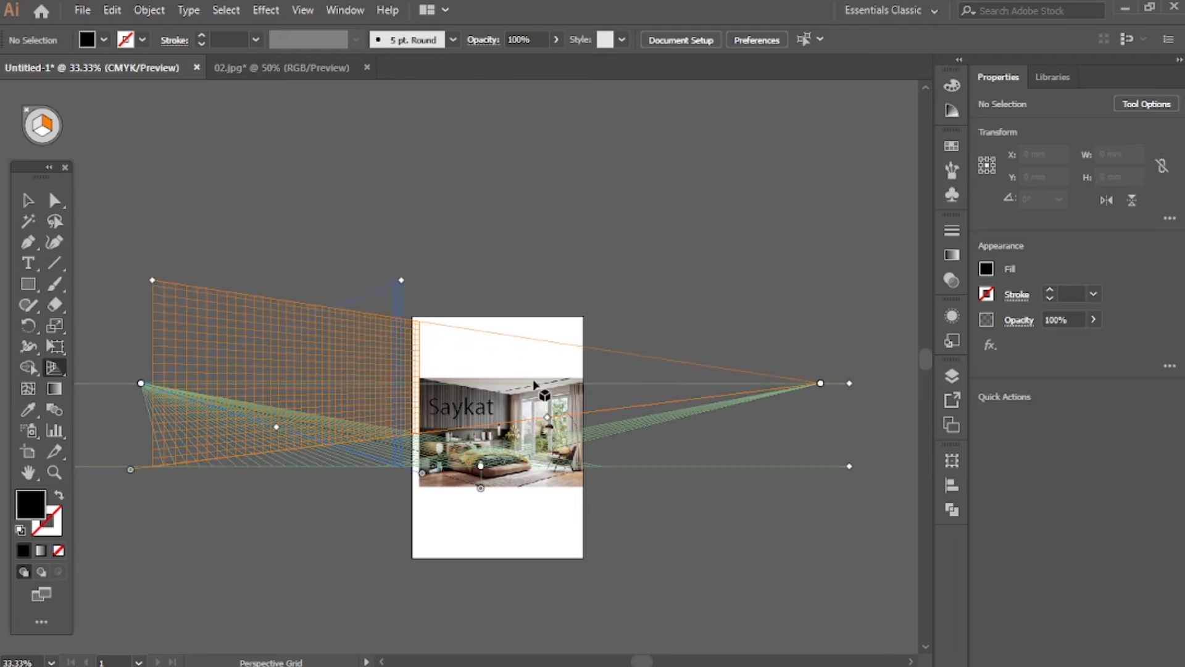
left_click_drag(850, 467, 850, 501)
Move the right vanishing point farther out and extend the right grid plane past the photo's right edge
left_click_drag(822, 419, 880, 422)
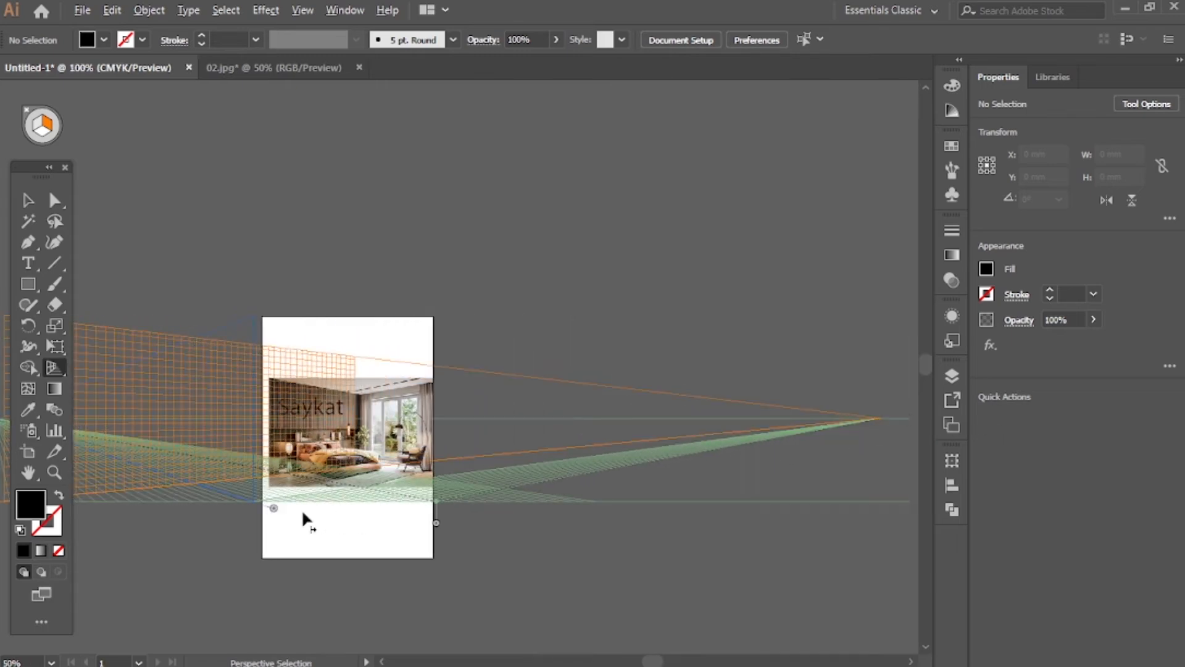
scroll(303, 511, "up", 3)
scroll(375, 486, "up", 4)
scroll(701, 559, "down", 1)
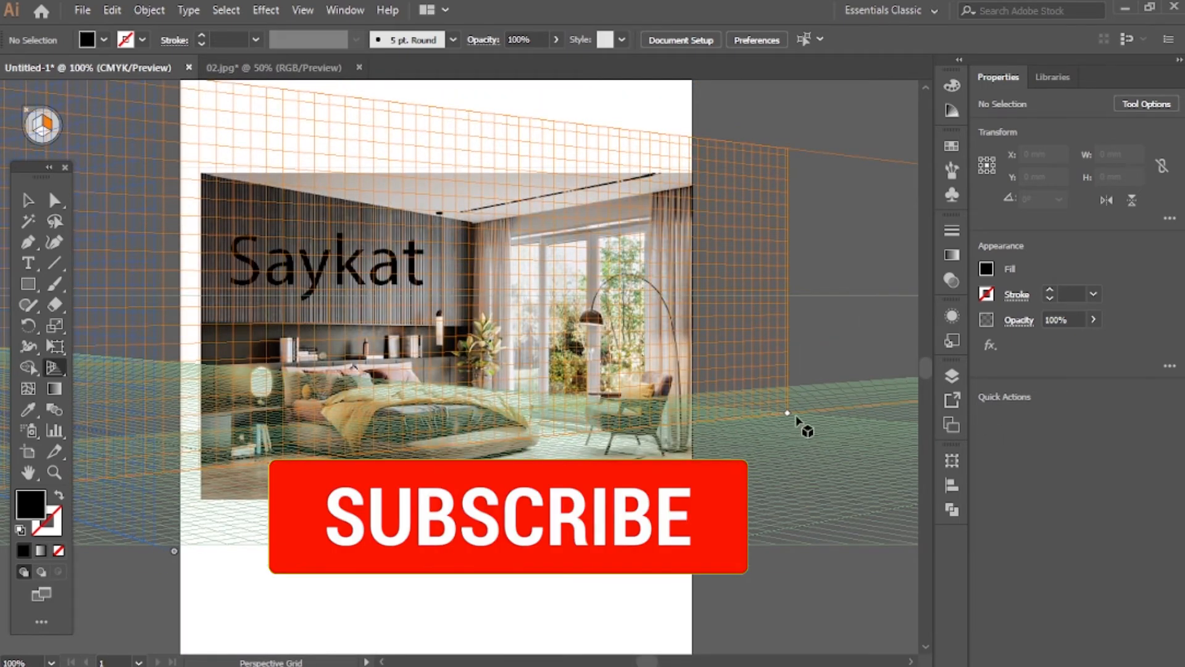
left_click_drag(787, 412, 1121, 384)
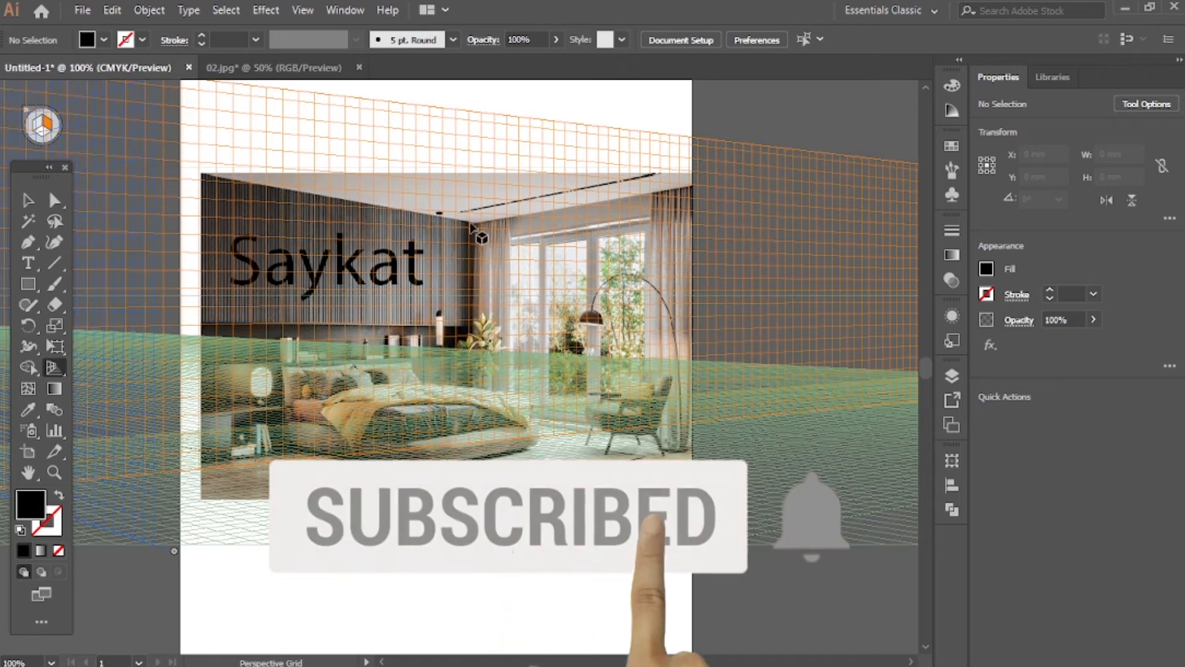
scroll(683, 324, "up", 3)
scroll(682, 309, "down", 3)
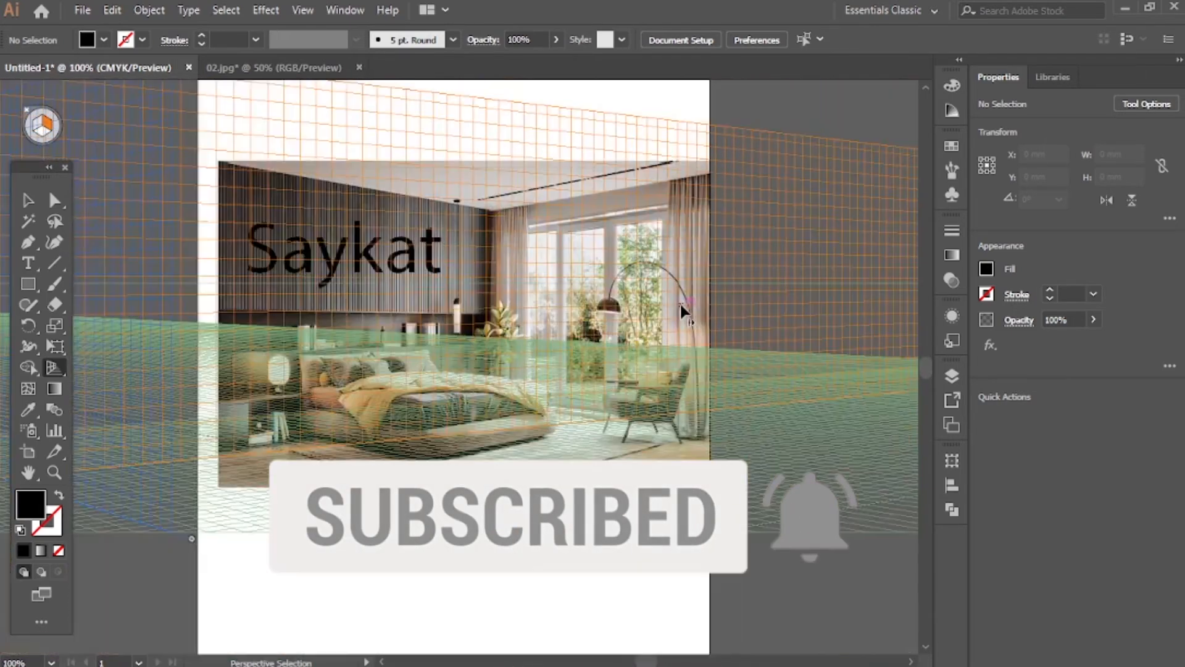
Try the right vanishing point much farther left, over the photo's window
scroll(680, 301, "down", 4)
scroll(724, 333, "left", 2)
scroll(752, 324, "left", 1)
scroll(754, 320, "right", 5)
key("shift+p")
left_click_drag(802, 300, 433, 296)
scroll(435, 308, "up", 6)
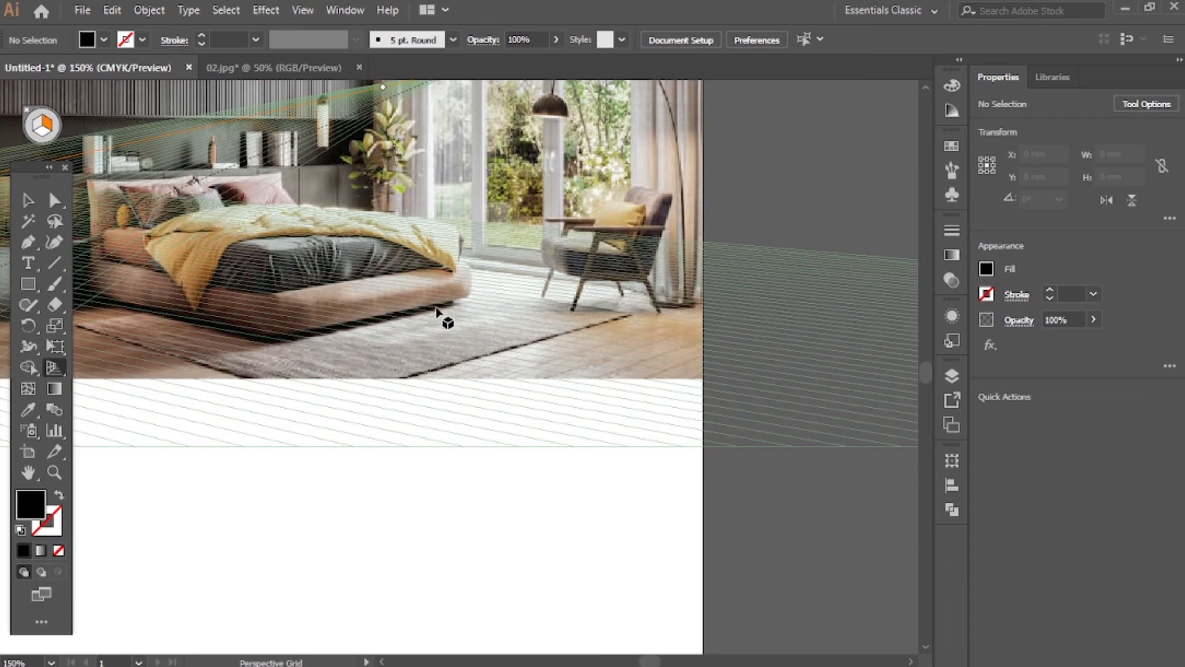
scroll(423, 322, "up", 2)
scroll(420, 322, "down", 6)
Move the right vanishing point well right of the artboard and lower the grid's height to about the photo's top edge
key("shift+v")
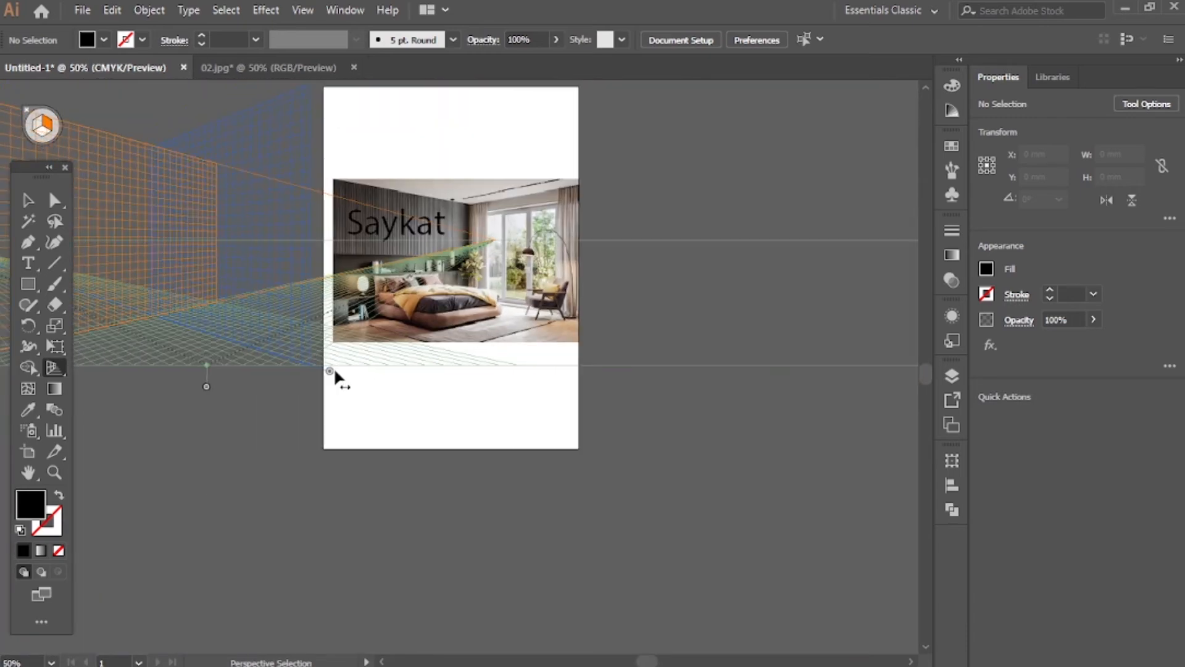
scroll(336, 370, "left", 5)
key("shift+p")
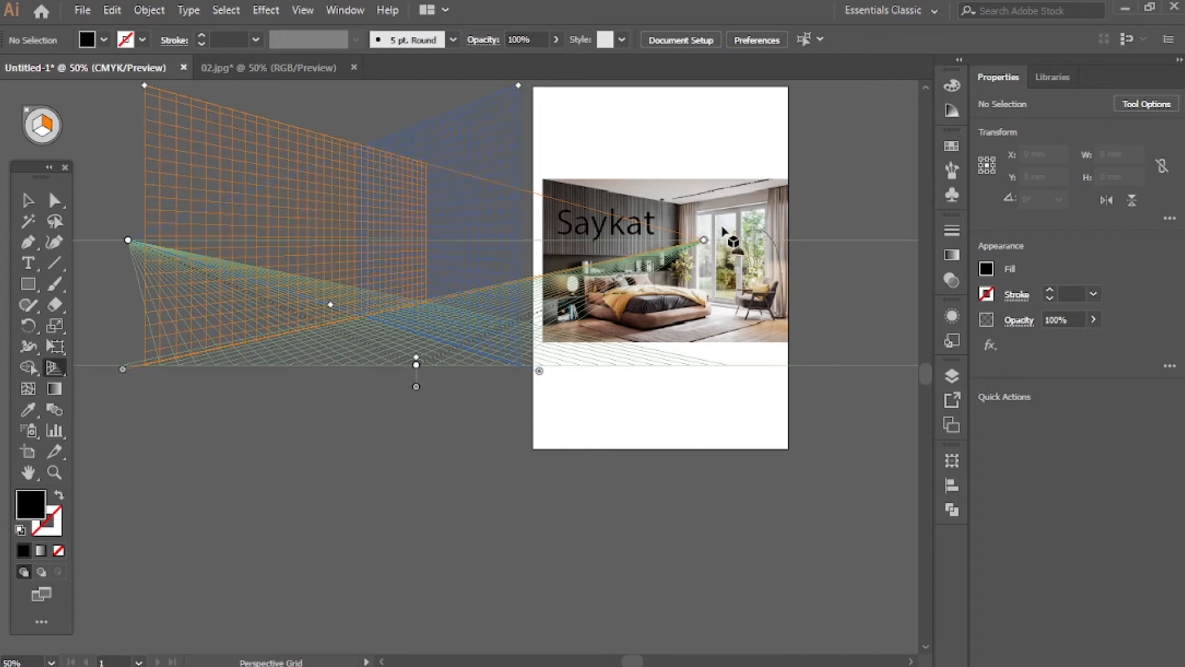
left_click_drag(704, 242, 950, 298)
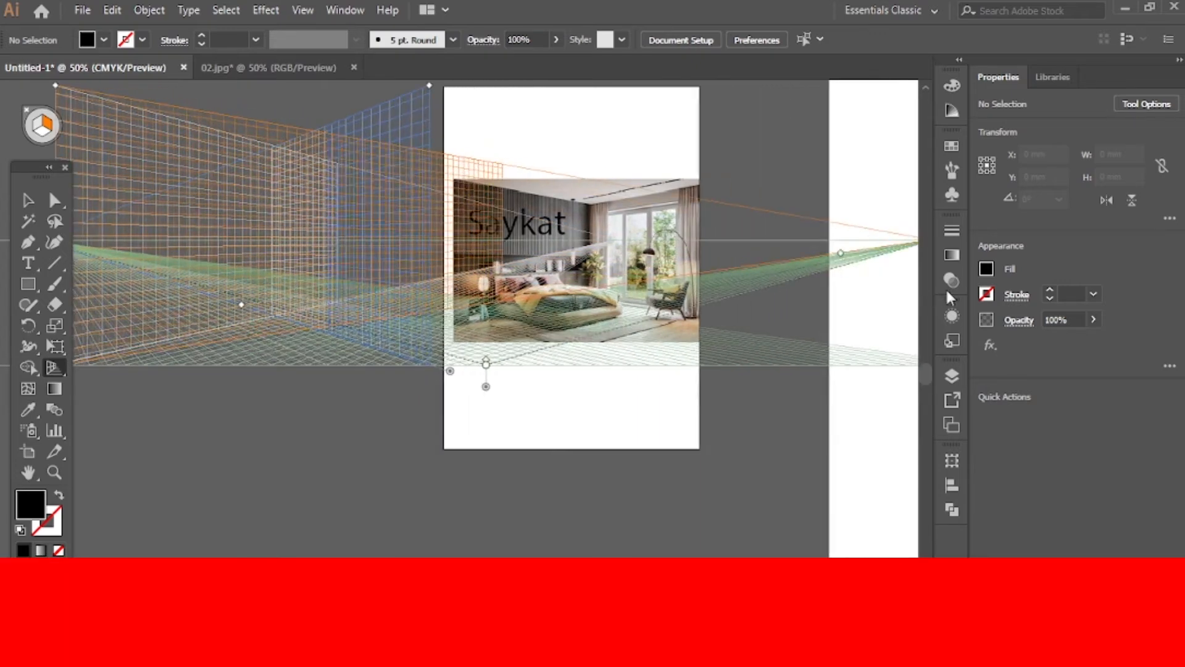
scroll(273, 327, "left", 5)
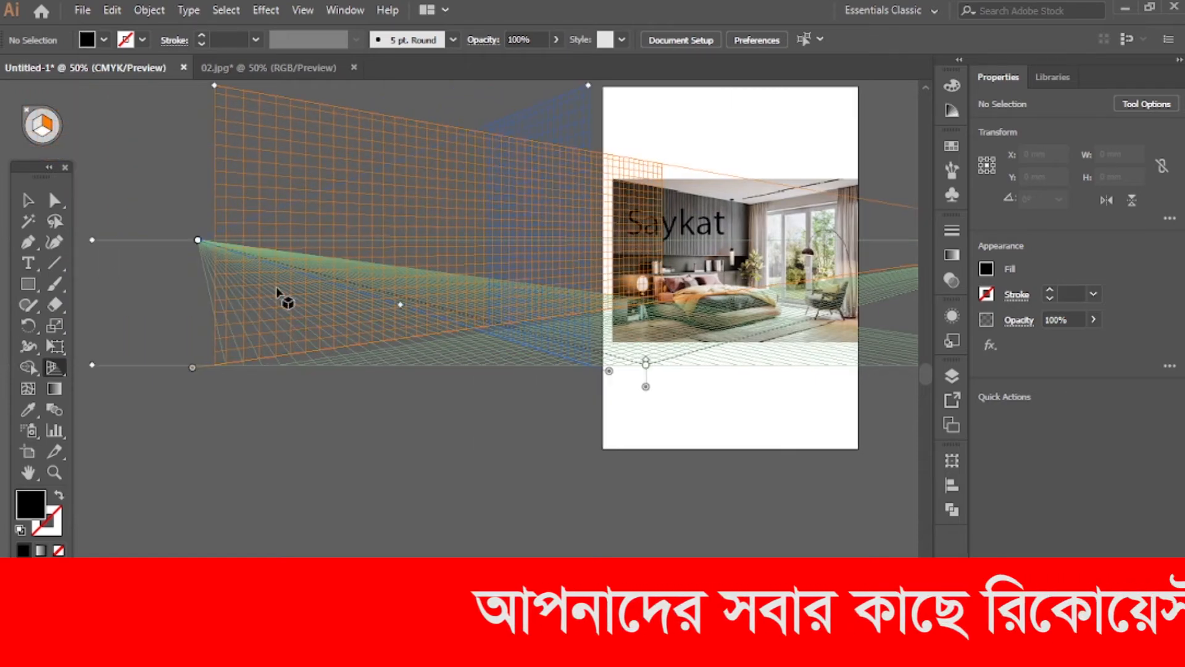
left_click_drag(217, 84, 204, 168)
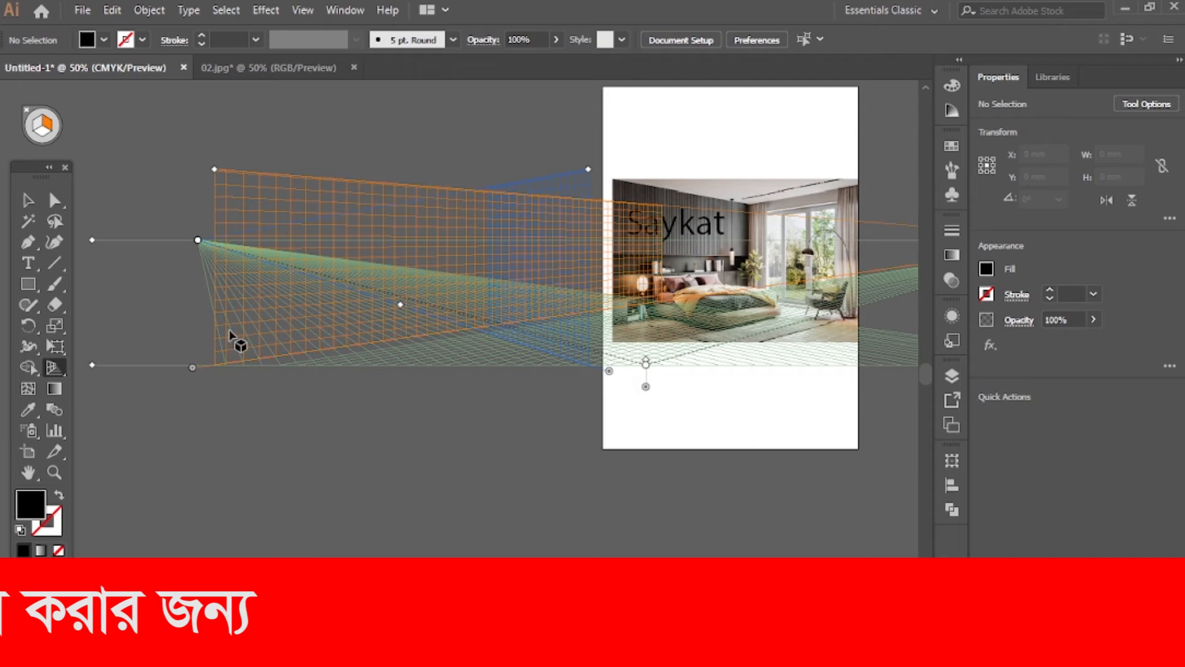
Bring the right grid plane closer to the photo's left edge and trim the grid's height slightly
left_click_drag(193, 368, 593, 327)
left_click_drag(610, 171, 610, 182)
left_click_drag(608, 367, 488, 310)
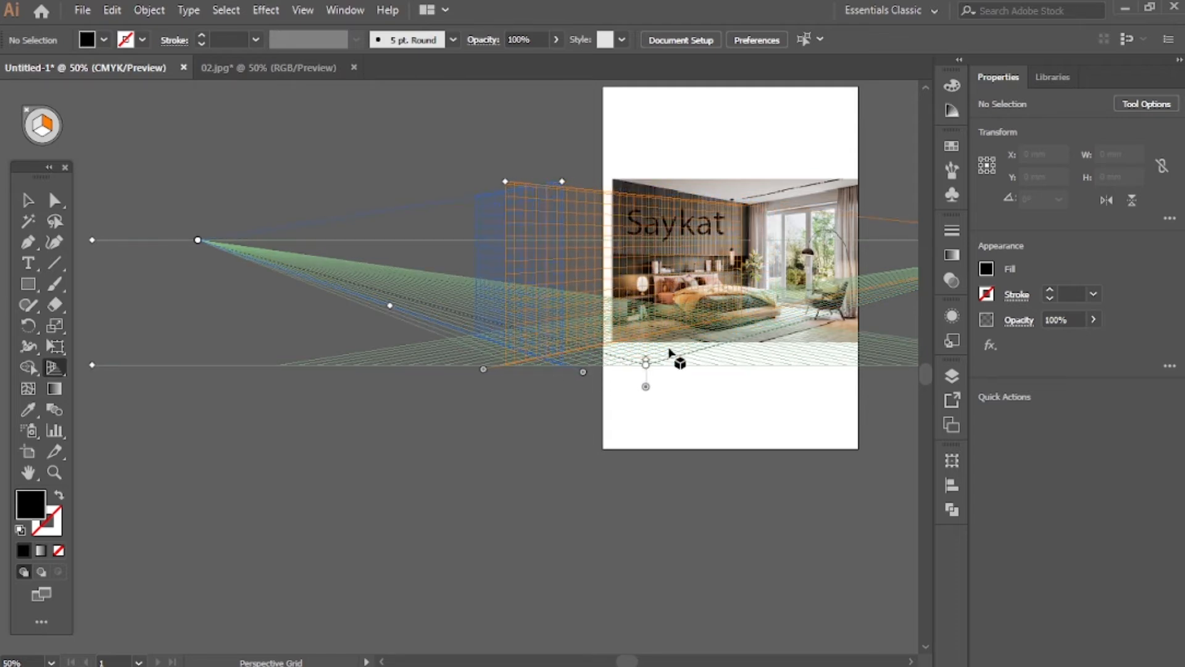
Raise the grid's height above the photo's top edge and shift the right grid plane left to follow the wall's ceiling line
scroll(674, 348, "up", 2)
scroll(732, 357, "up", 3)
scroll(645, 361, "down", 1)
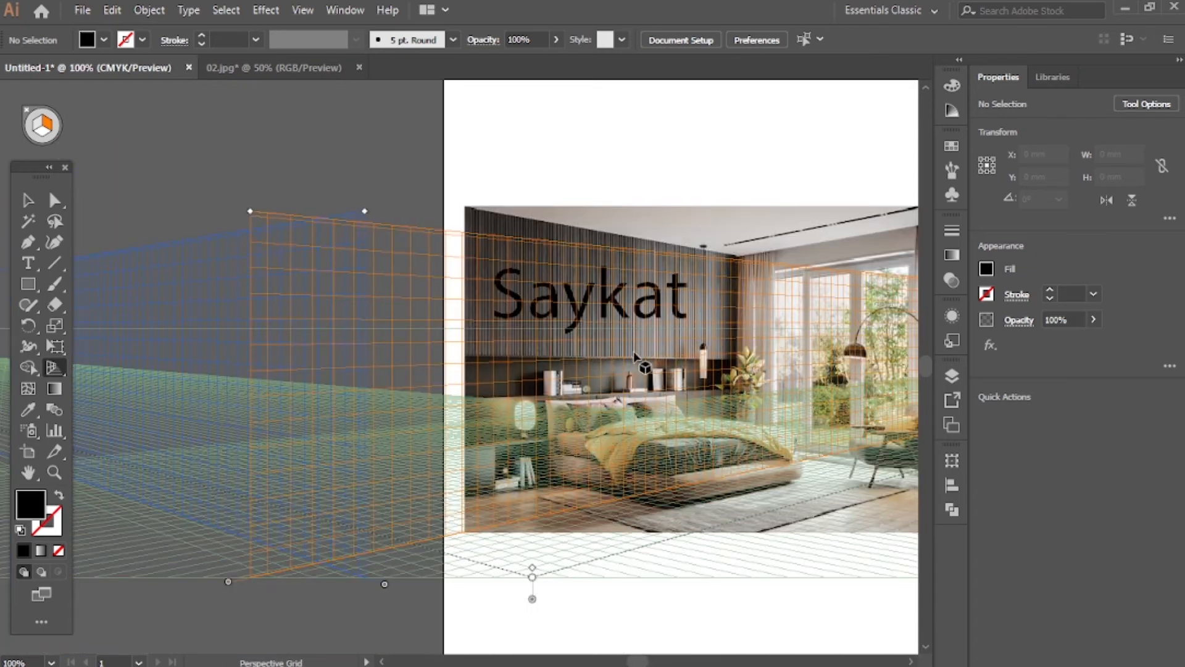
left_click_drag(250, 211, 250, 172)
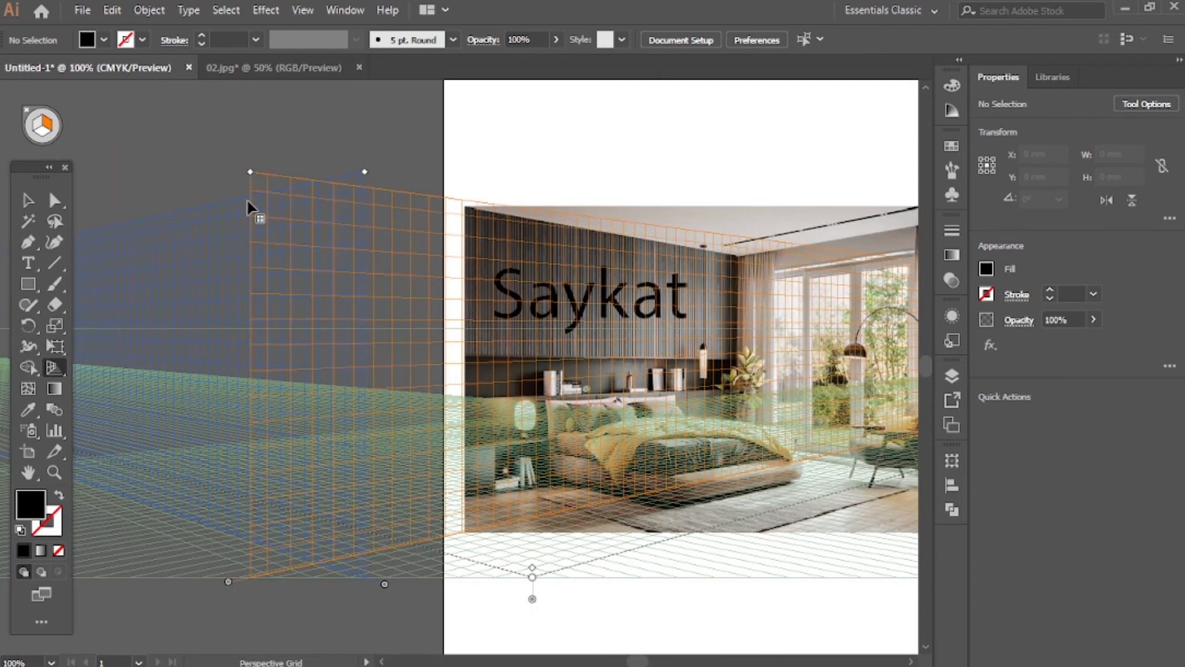
left_click_drag(227, 582, 68, 488)
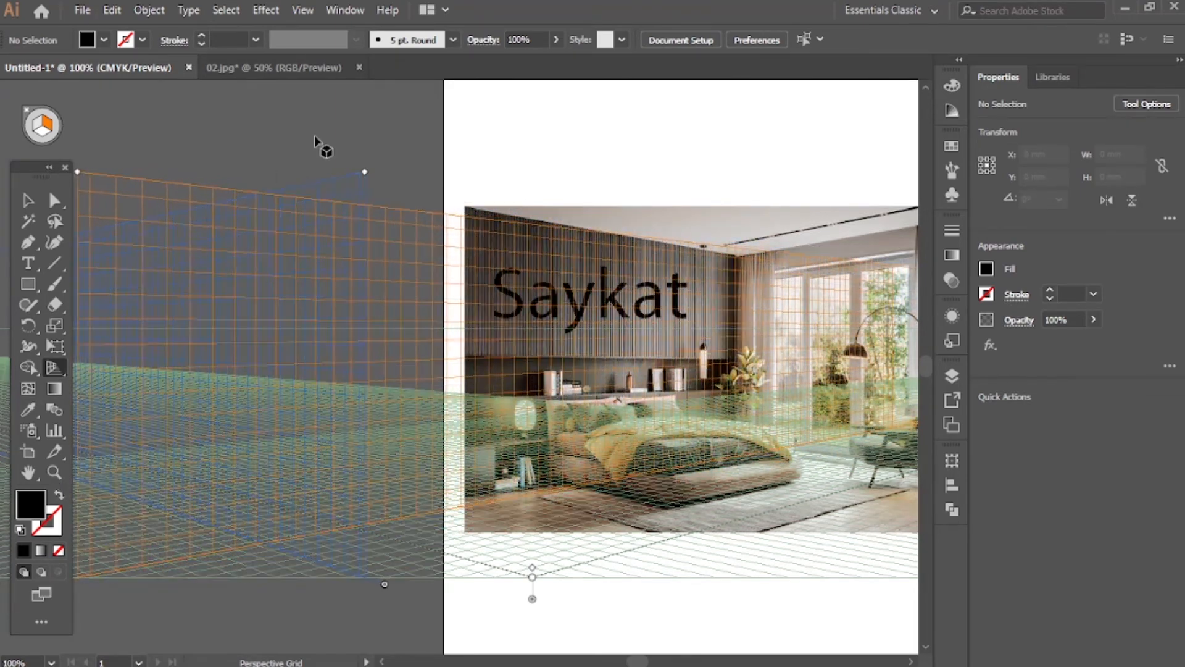
Try the right vanishing point slightly nearer the photo and check the grid lines against the slatted wall
scroll(827, 307, "up", 3)
scroll(819, 316, "down", 5)
scroll(823, 280, "down", 1)
scroll(824, 279, "down", 1)
scroll(864, 295, "right", 4)
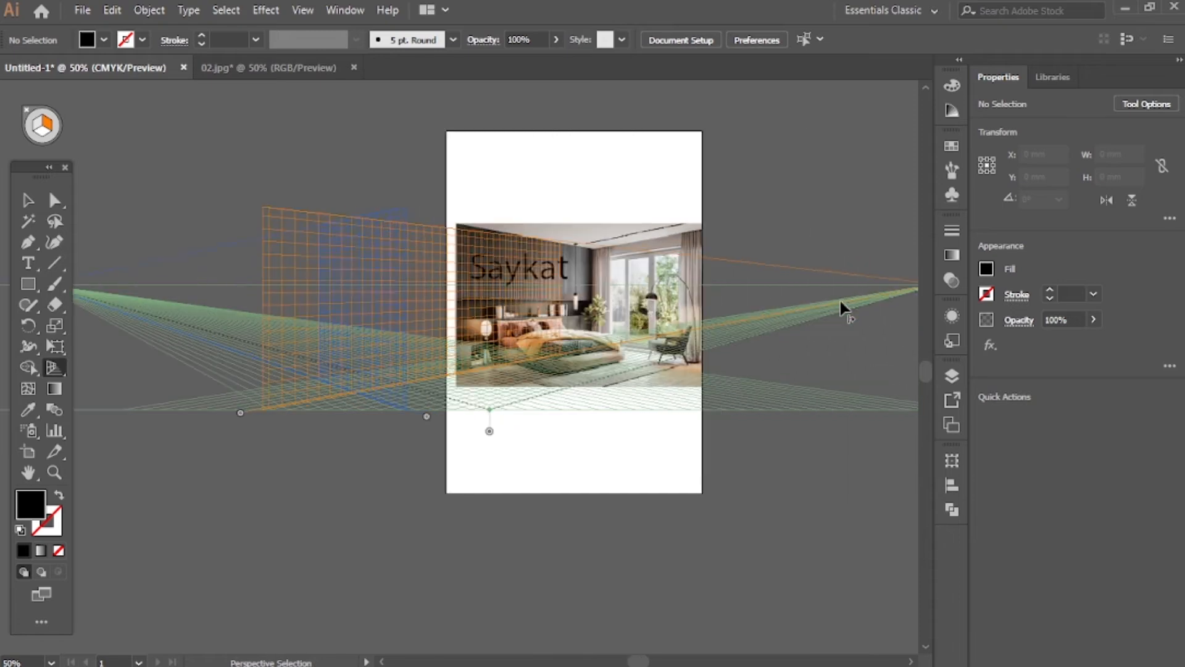
left_click_drag(876, 287, 797, 286)
scroll(404, 387, "up", 3)
scroll(506, 371, "up", 5)
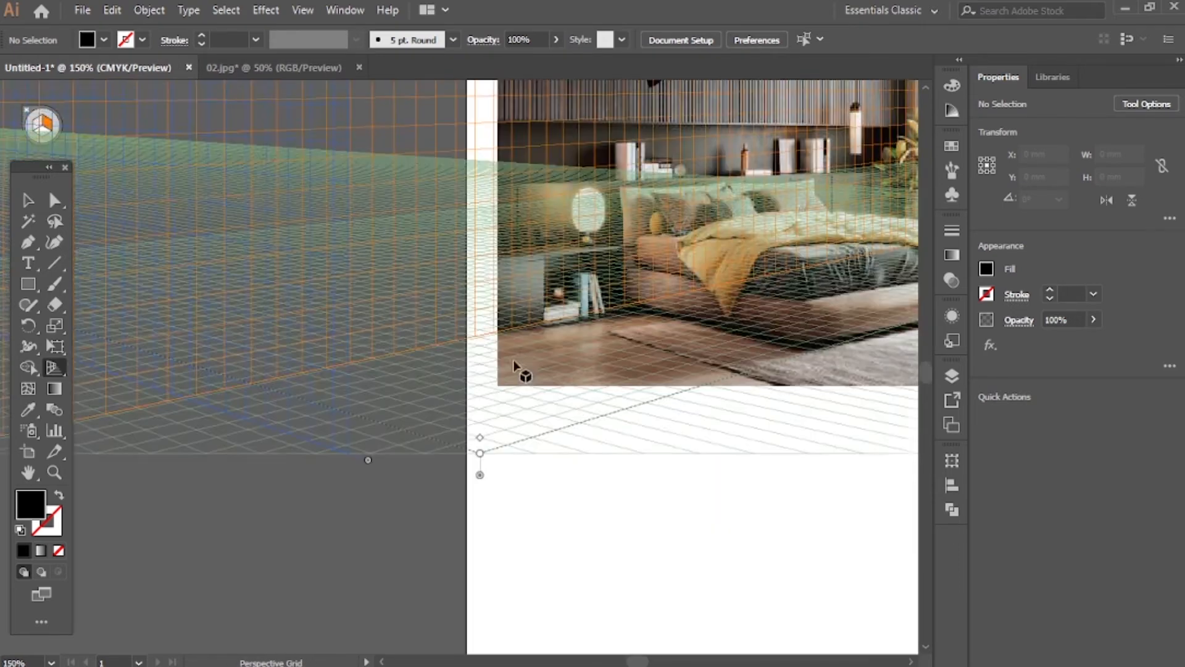
scroll(845, 505, "up", 4)
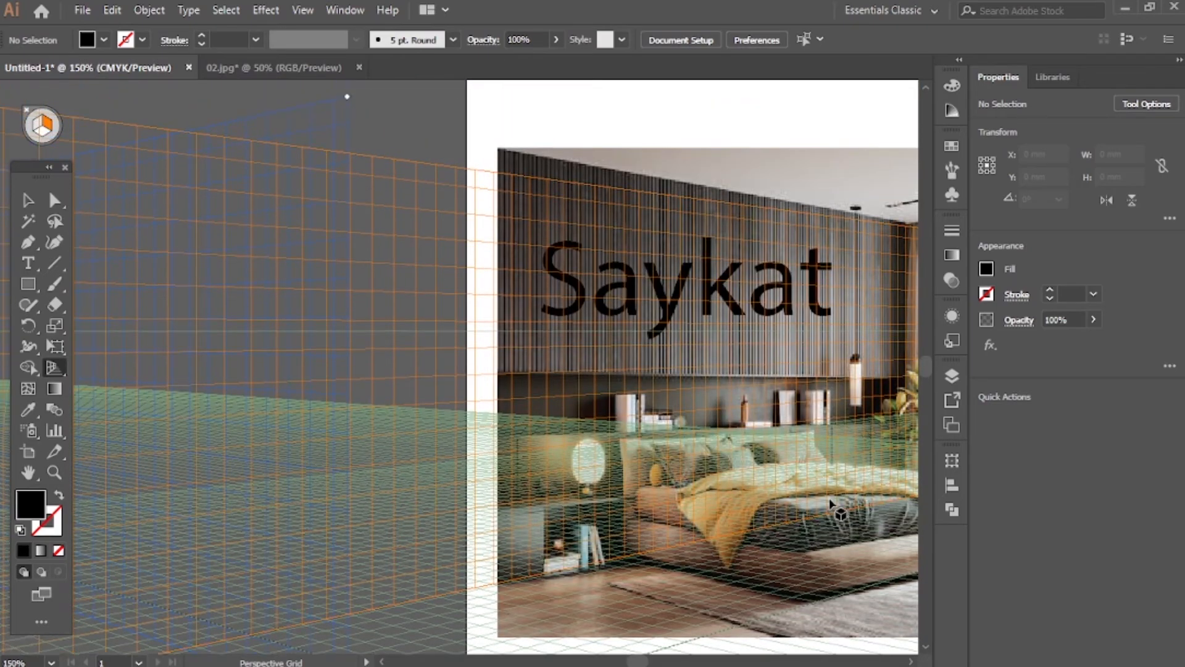
scroll(802, 462, "right", 7)
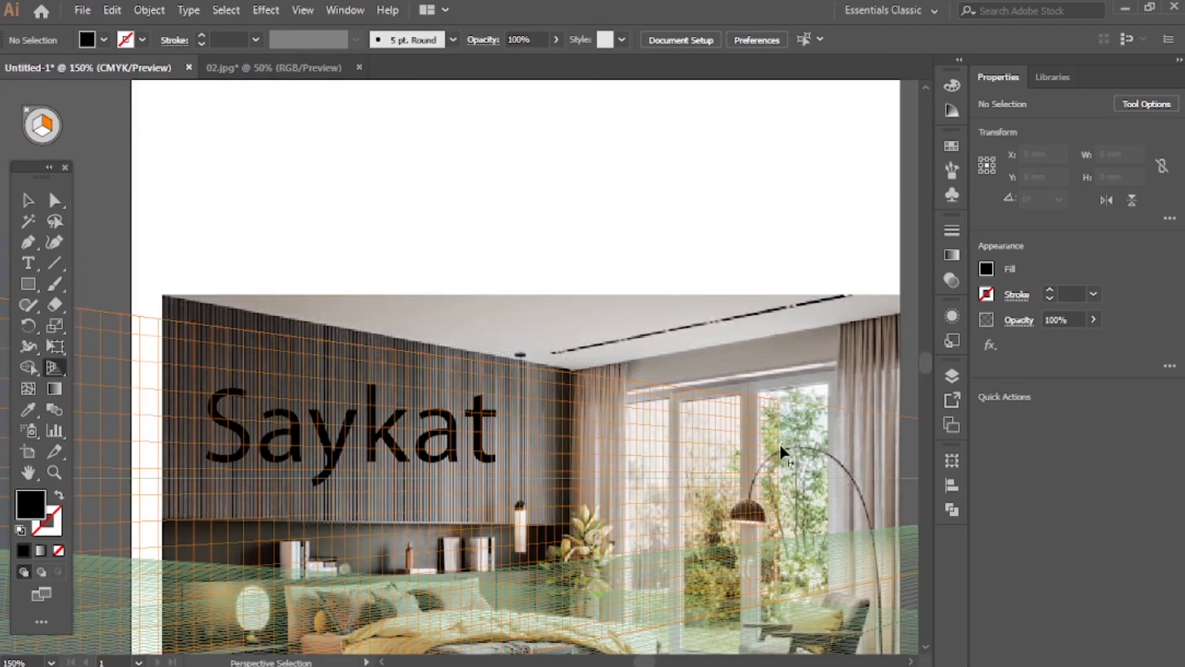
scroll(730, 447, "up", 2)
scroll(730, 447, "down", 6)
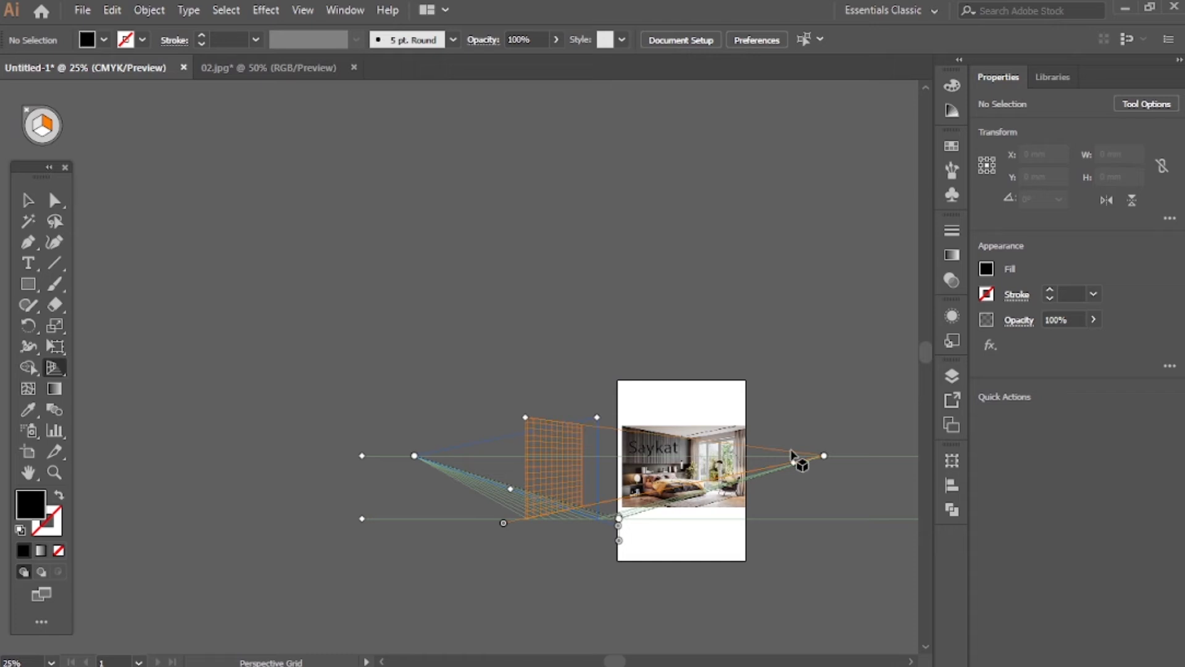
Move the right vanishing point far right of the photo, shift the right grid plane farther left and raise the grid slightly
key("shift+p")
scroll(783, 481, "down", 1)
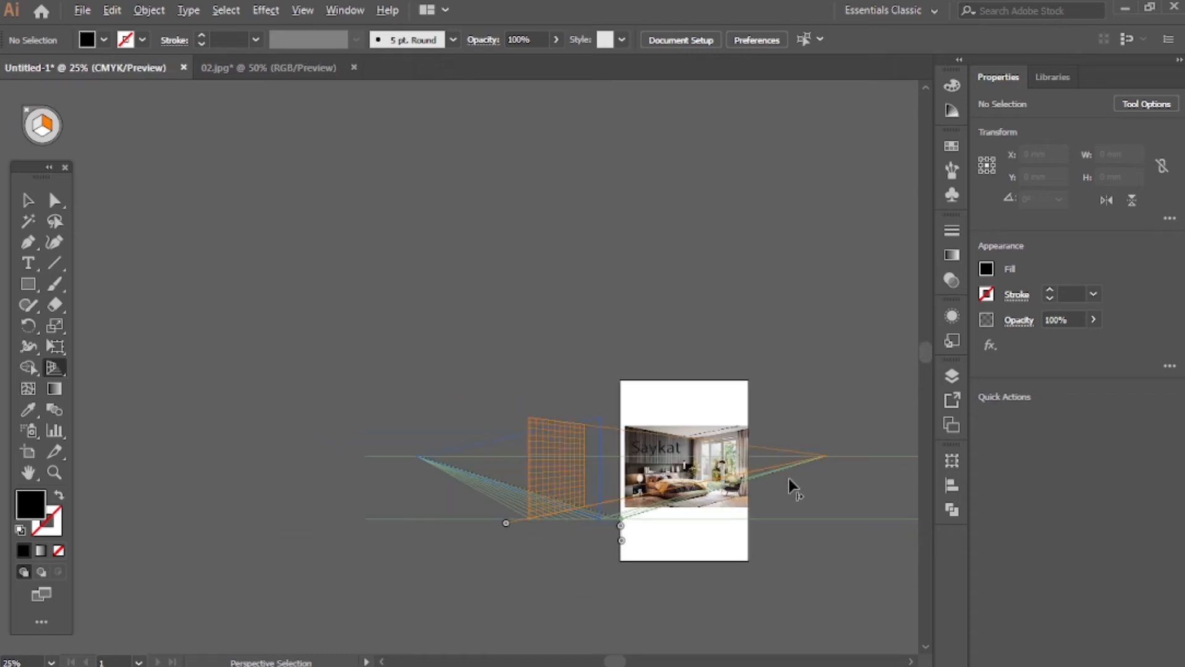
left_click_drag(827, 457, 842, 475)
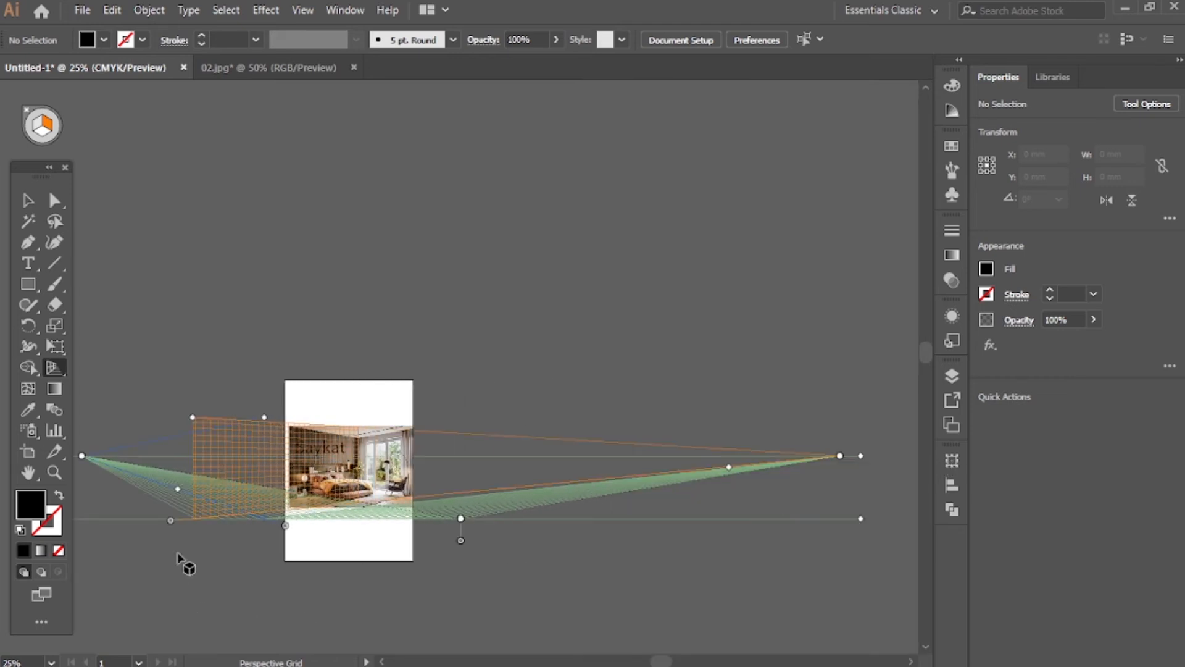
left_click_drag(173, 522, 240, 408)
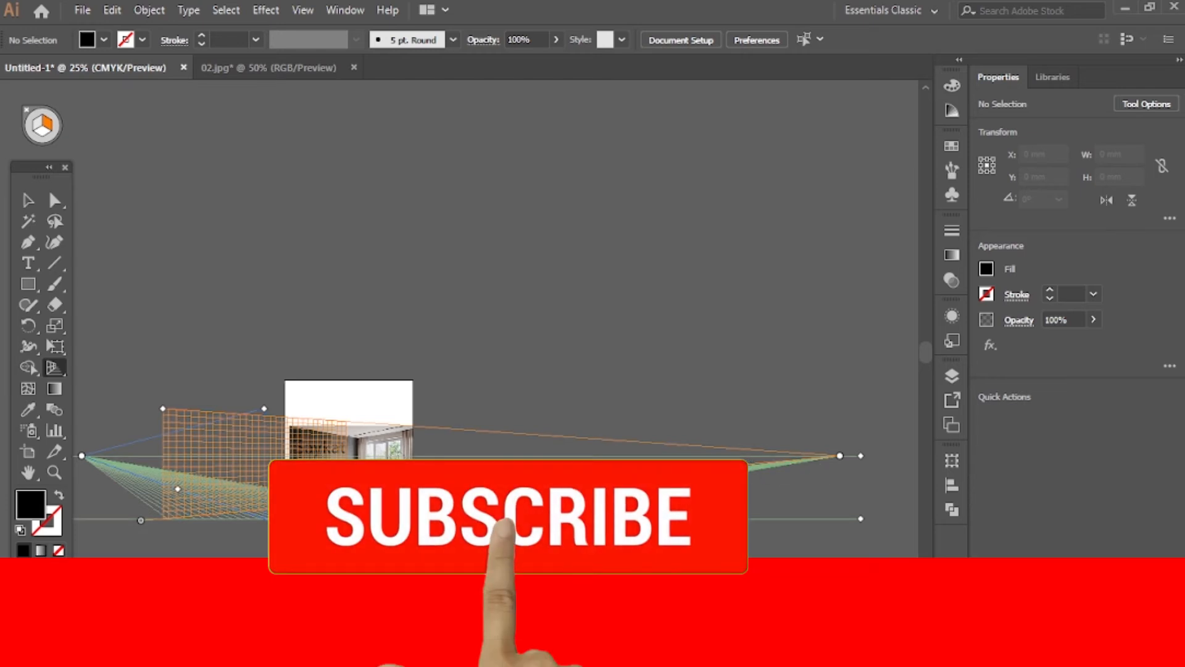
Bring the right vanishing point back near the photo's right edge to steepen the grid along the slatted wall
left_click_drag(840, 455, 495, 455)
scroll(256, 506, "up", 3)
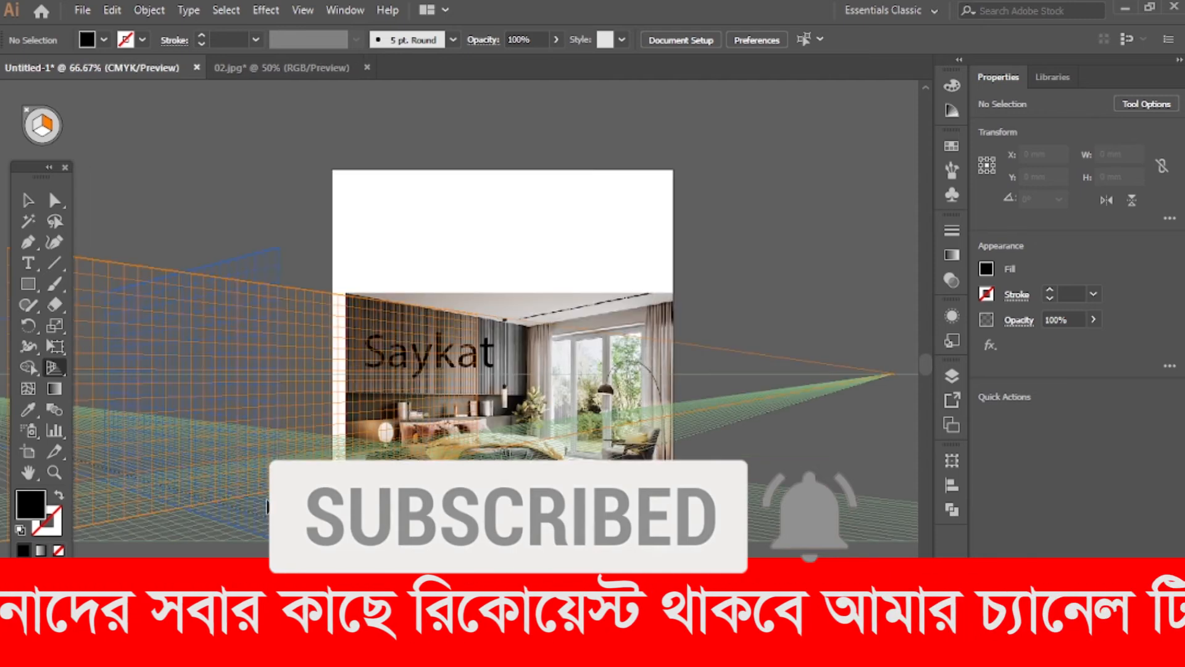
scroll(563, 414, "up", 3)
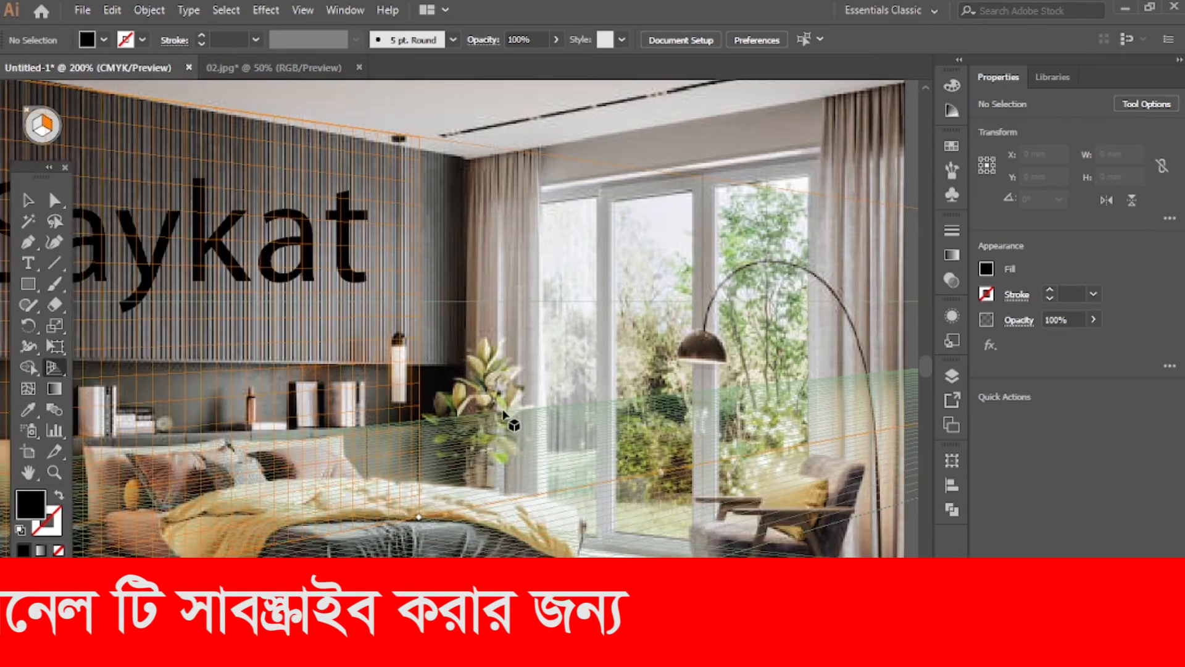
Shift the right grid plane far left, so its grid lies mostly outside the photo
scroll(714, 400, "up", 1)
scroll(713, 400, "down", 3)
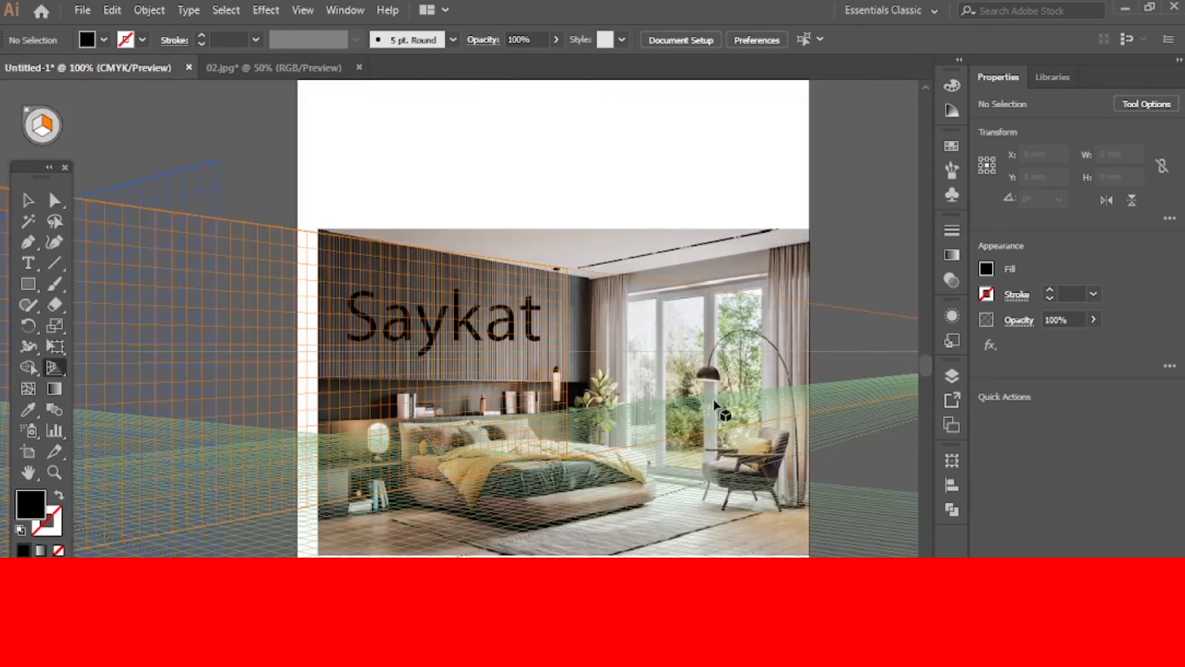
scroll(786, 414, "right", 1)
scroll(786, 413, "down", 2)
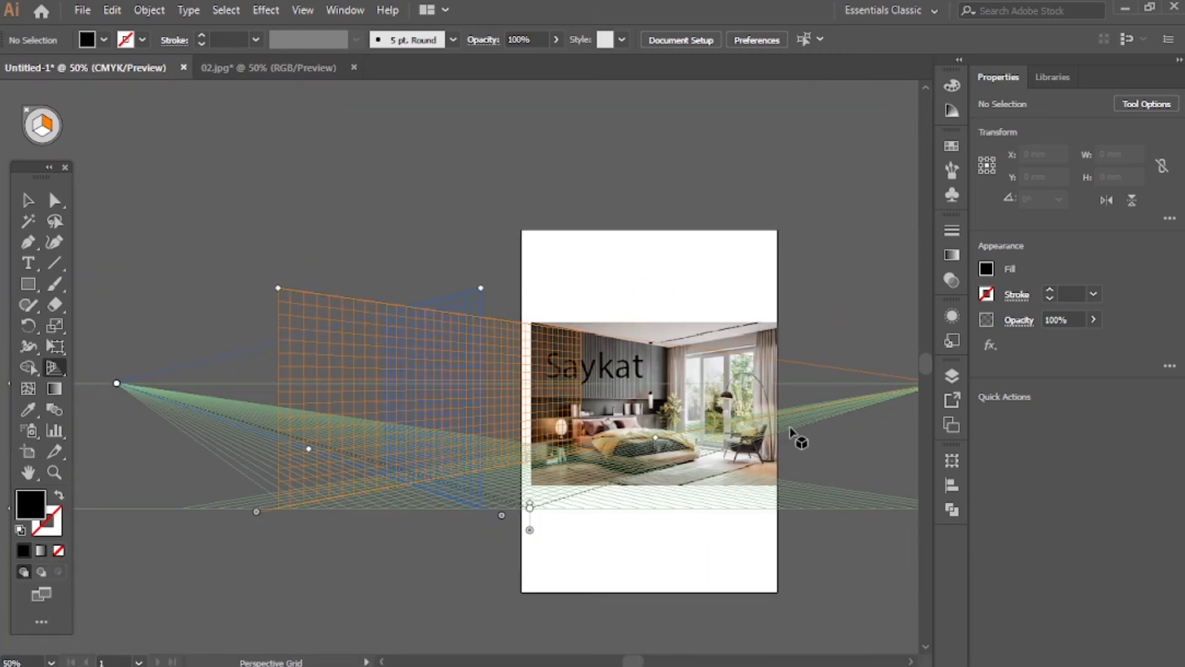
left_click_drag(256, 513, 21, 396)
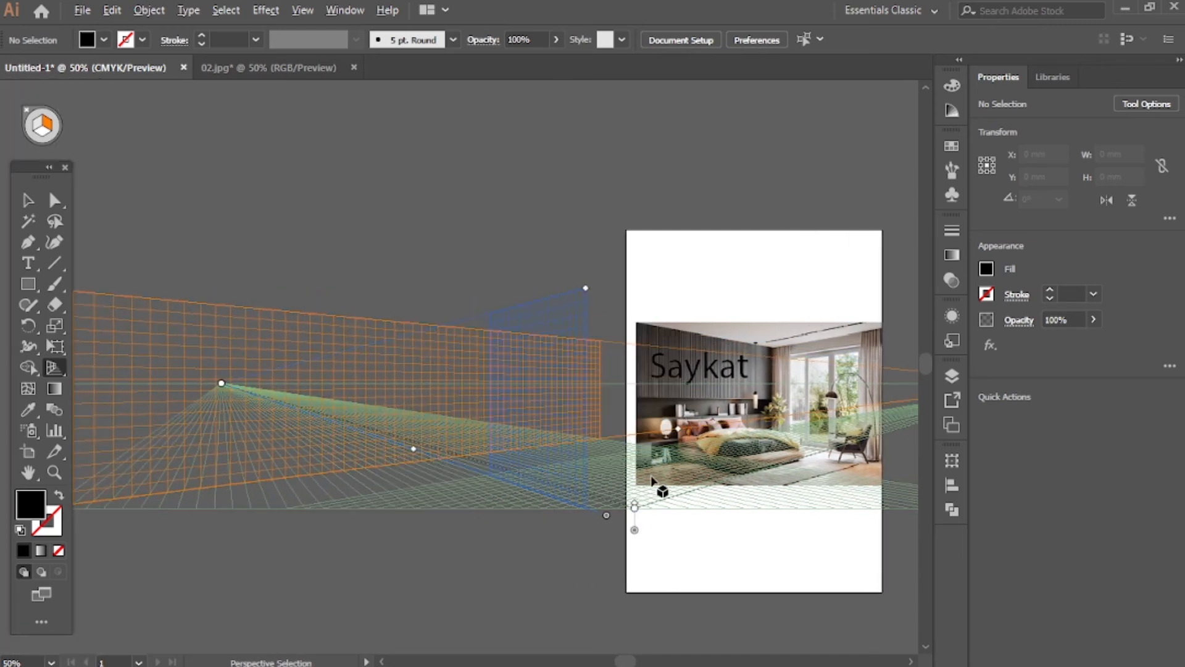
Move the right vanishing point much farther right along the horizon to flatten the wall grid
scroll(678, 482, "down", 1)
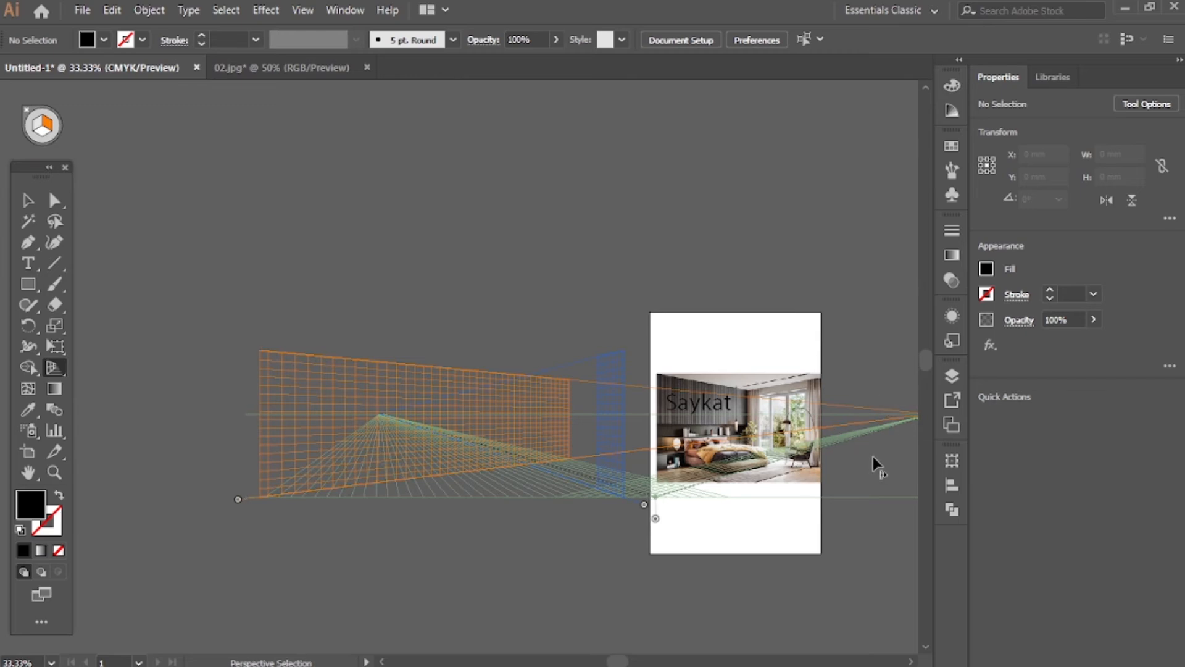
scroll(873, 457, "right", 5)
key("shift+p")
left_click_drag(784, 414, 747, 448)
scroll(250, 579, "left", 10)
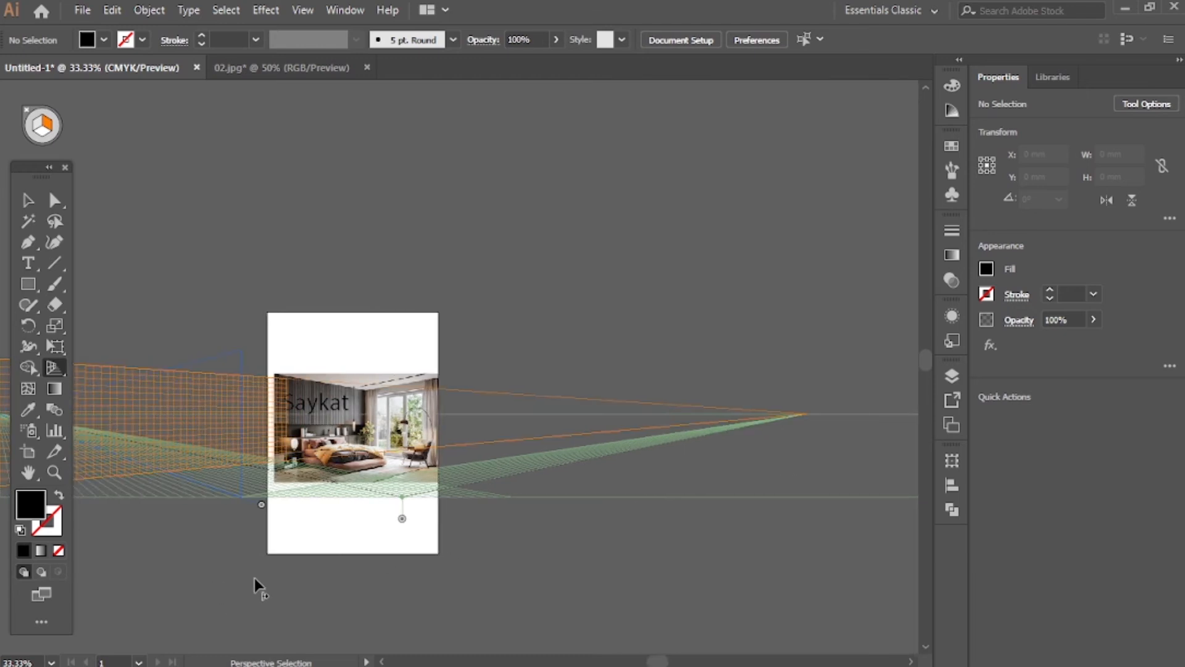
Shift the right grid plane back across the photo, then pull it slightly left to line up with the slatted wall
key("shift+p")
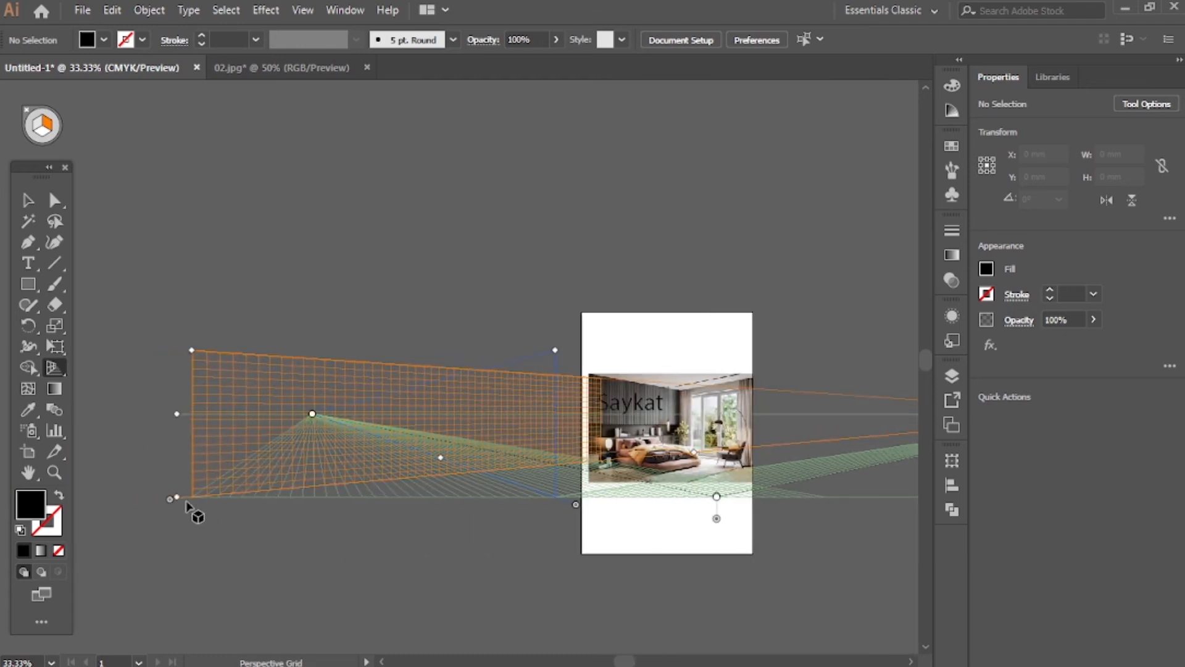
left_click_drag(170, 501, 494, 443)
scroll(701, 461, "up", 3)
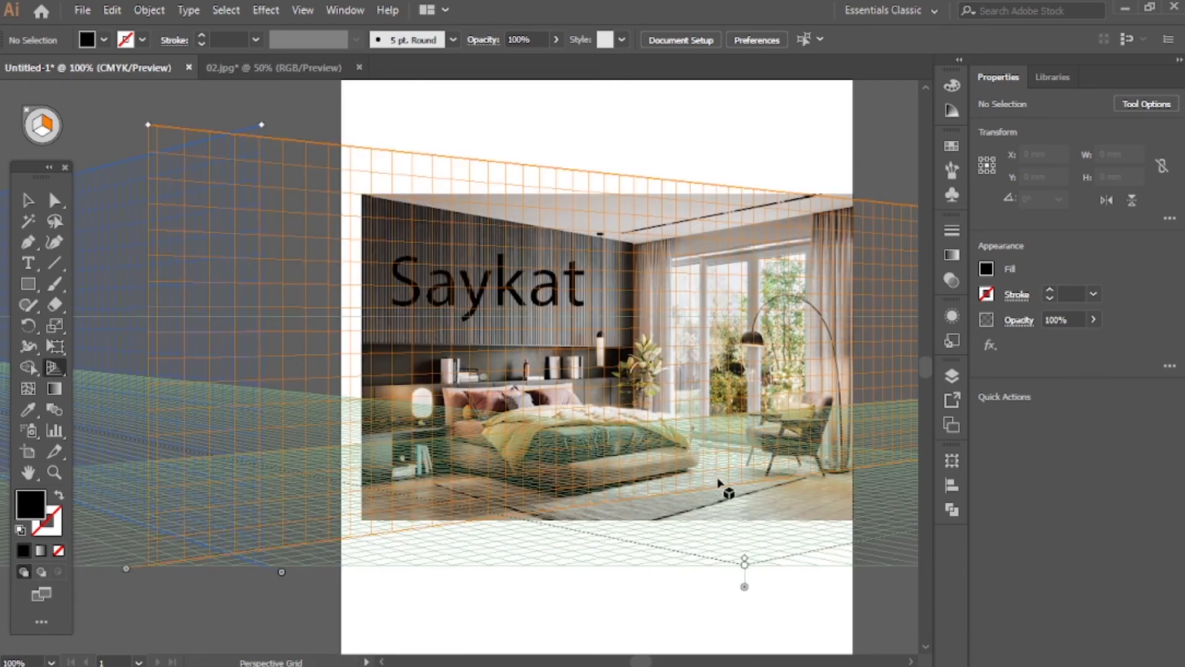
left_click_drag(127, 572, 63, 564)
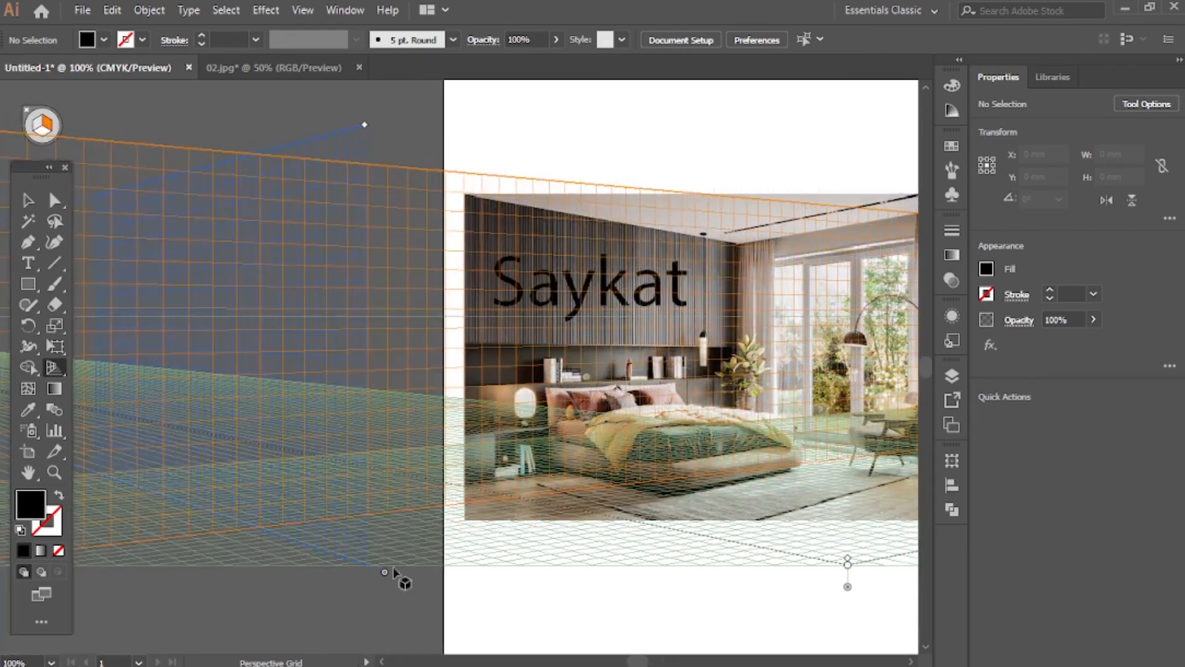
Bring the right vanishing point closer to the photo until the grid follows the slatted wall's perspective
scroll(663, 585, "right", 5)
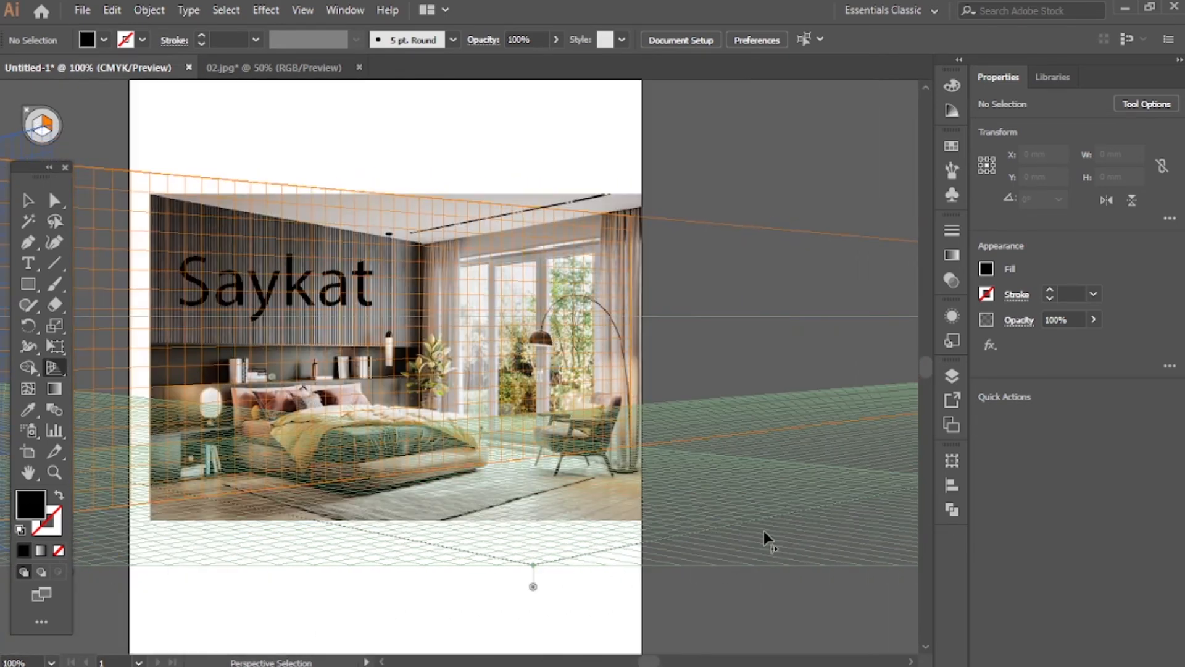
scroll(765, 532, "right", 2)
scroll(683, 486, "down", 3)
scroll(753, 477, "right", 2)
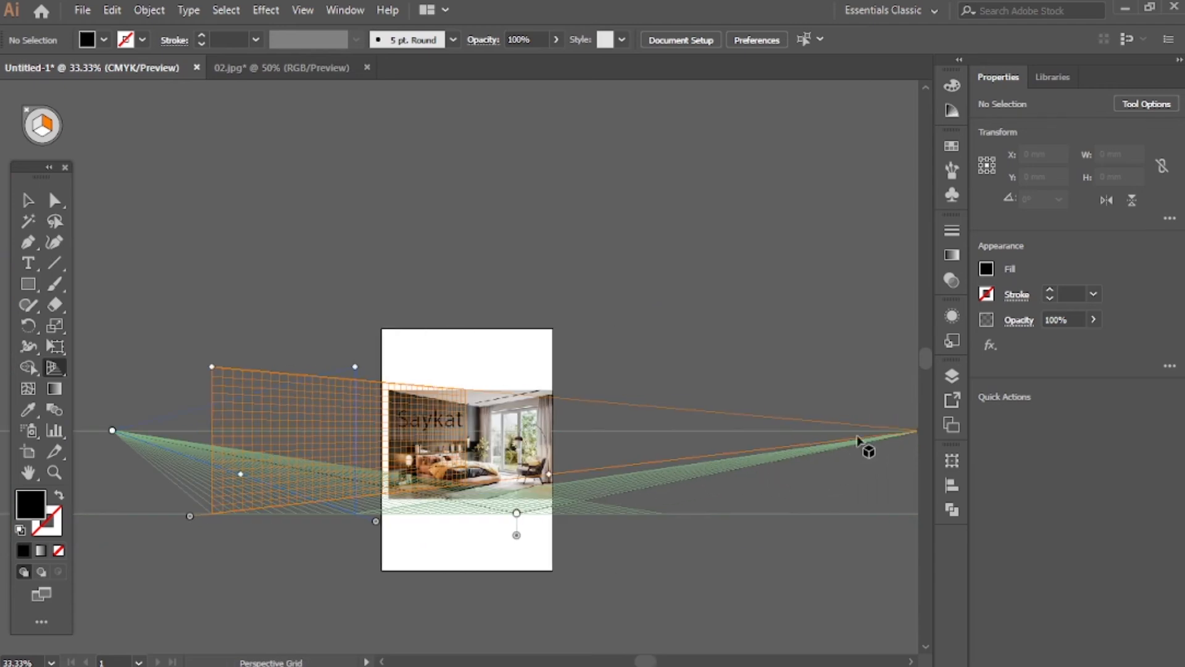
scroll(858, 439, "right", 3)
left_click_drag(815, 430, 620, 430)
key("shift+v")
scroll(283, 577, "up", 5)
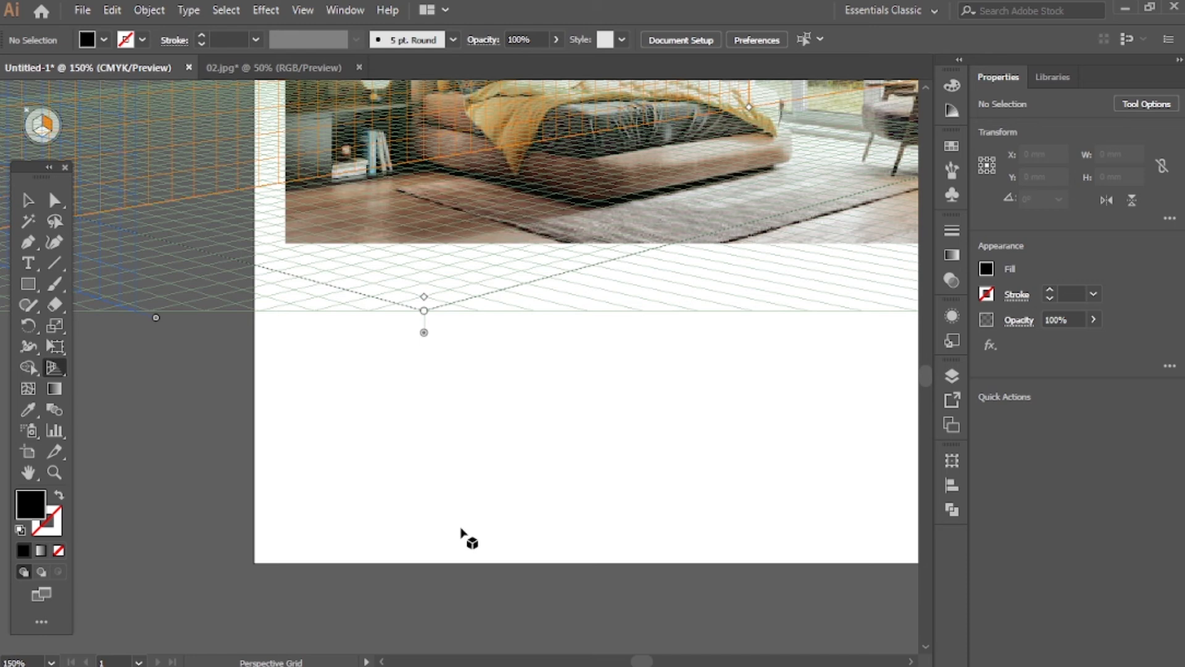
scroll(463, 537, "up", 6)
scroll(597, 583, "up", 3)
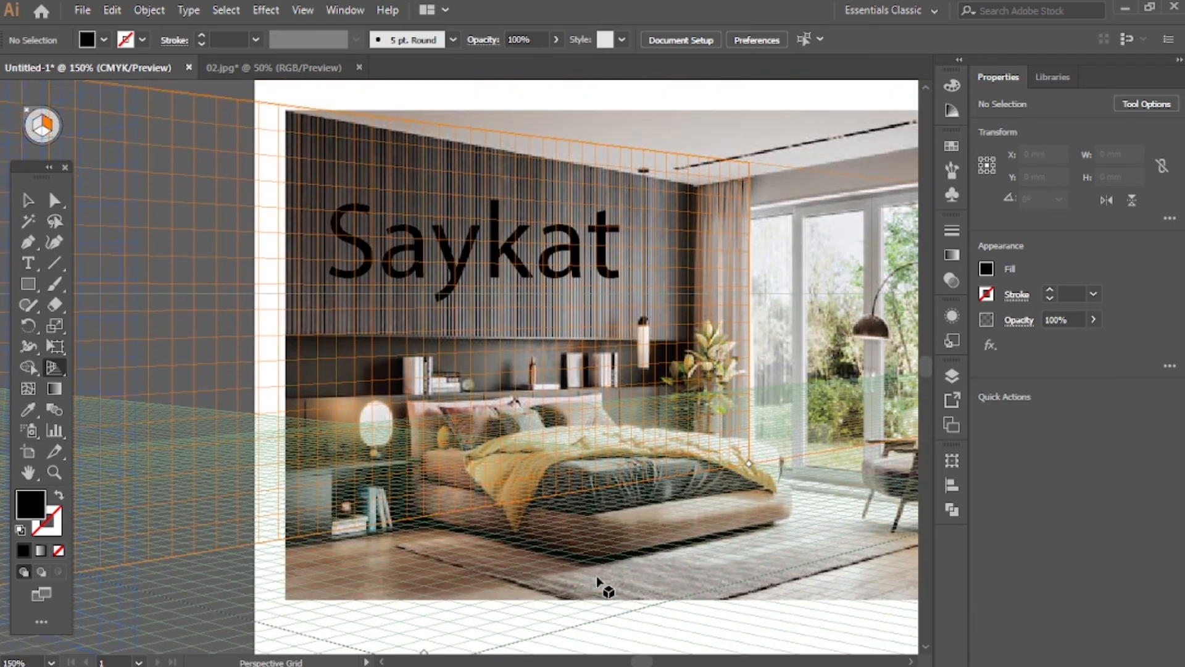
Draw a rectangle about 292 by 87 mm on the right grid plane over the slatted wall and fill it white
left_click(28, 285)
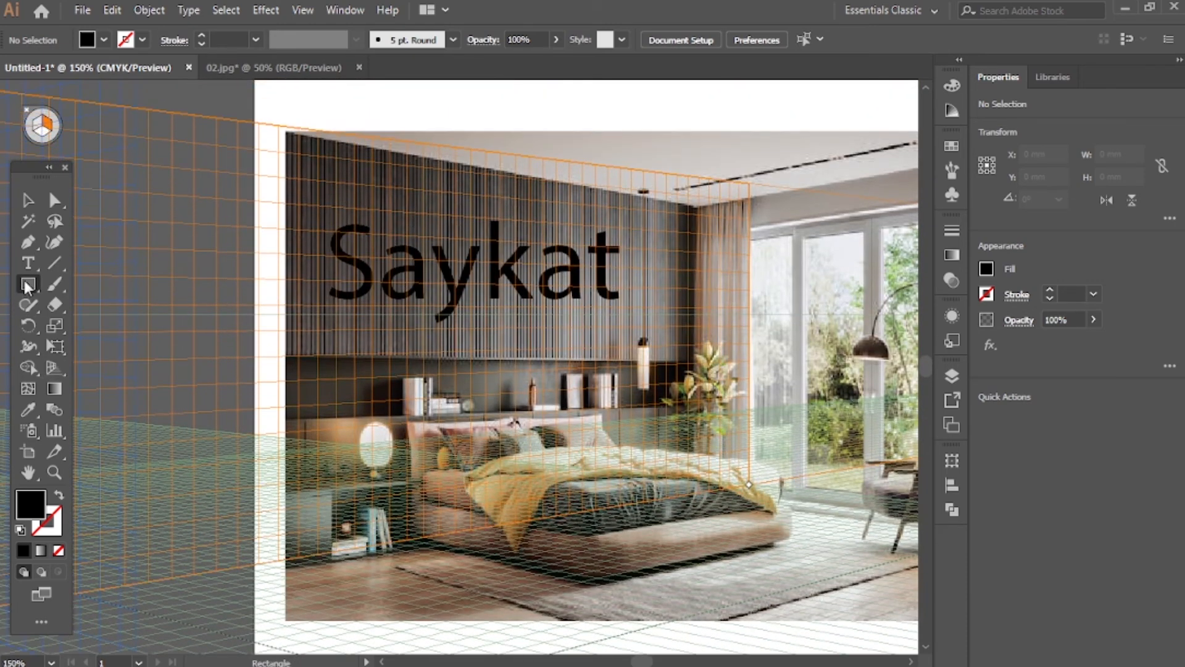
left_click_drag(303, 150, 691, 341)
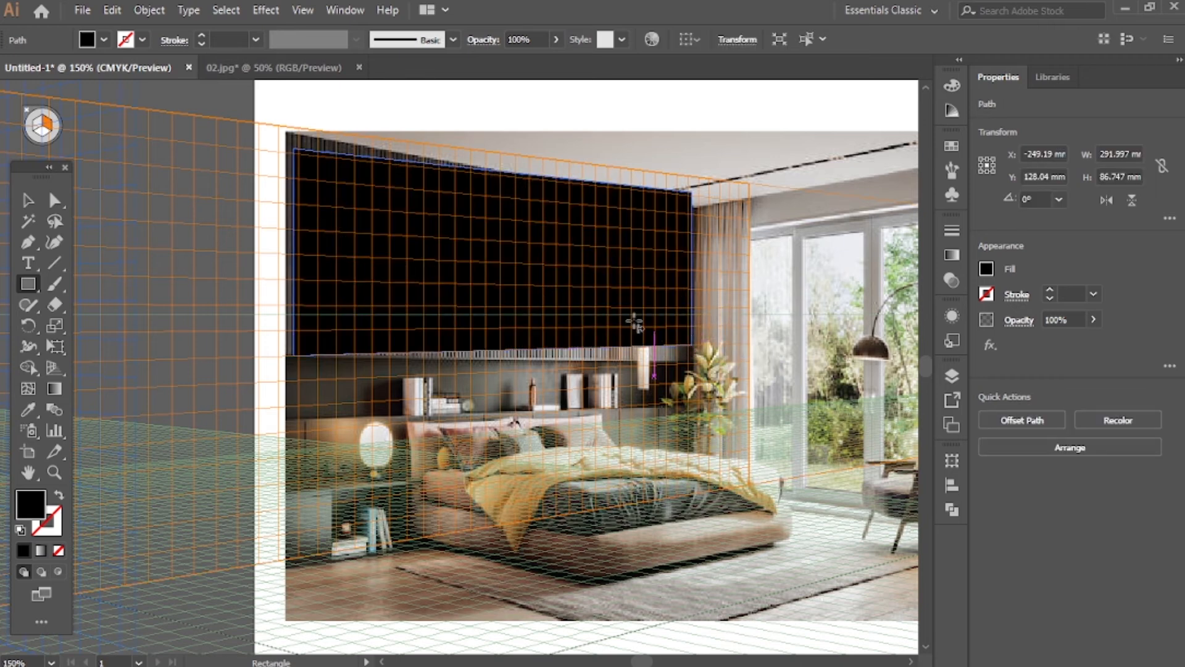
left_click(989, 267)
left_click(821, 331)
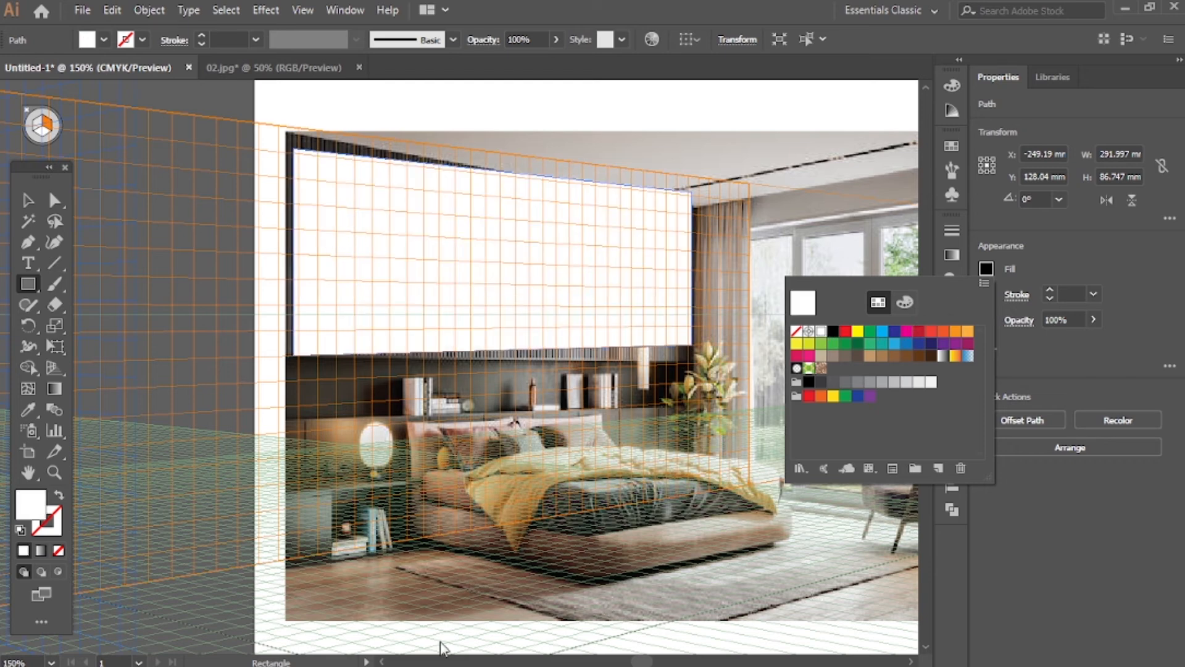
left_click(397, 604)
left_click_drag(385, 590, 384, 620)
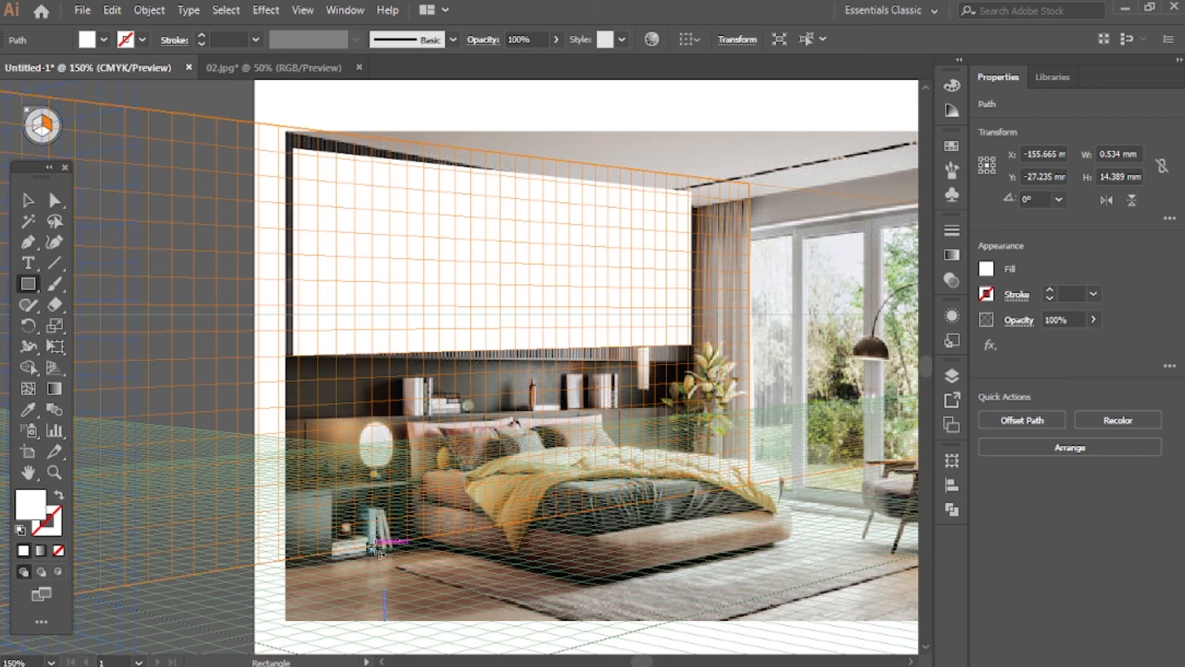
key("ctrl+z")
Select the white rectangle together with the name text and envelope-distort the text with the rectangle as top object
left_click(28, 201)
left_click(520, 624)
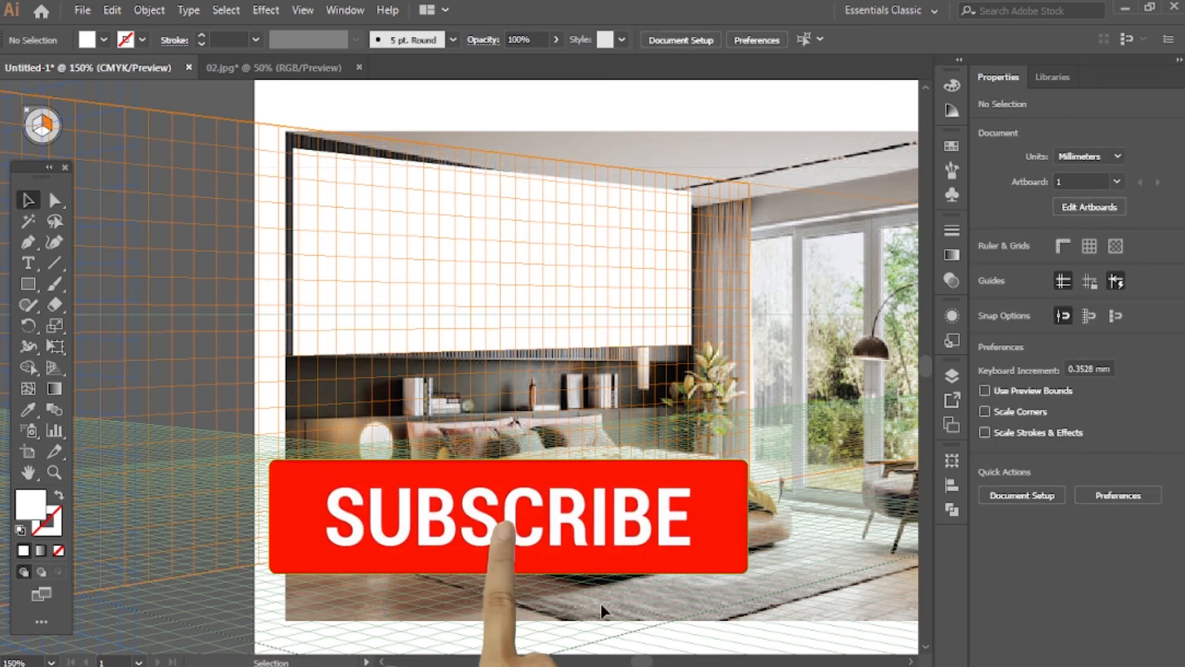
left_click_drag(254, 127, 573, 343)
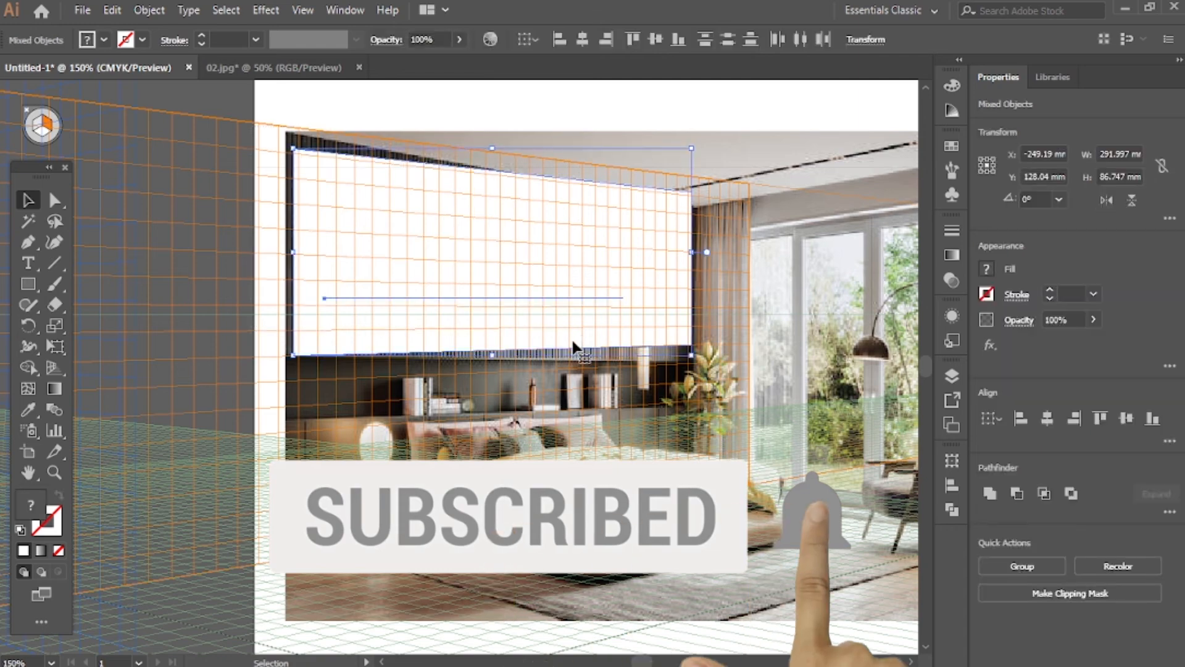
left_click(149, 10)
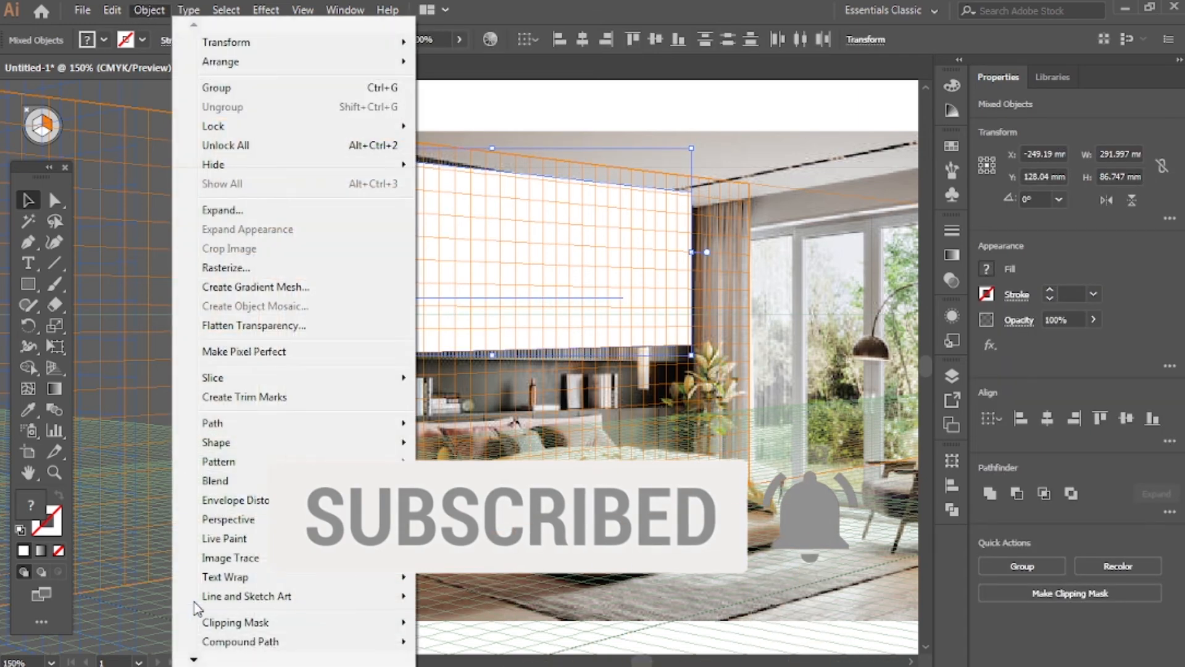
mouse_move(281, 500)
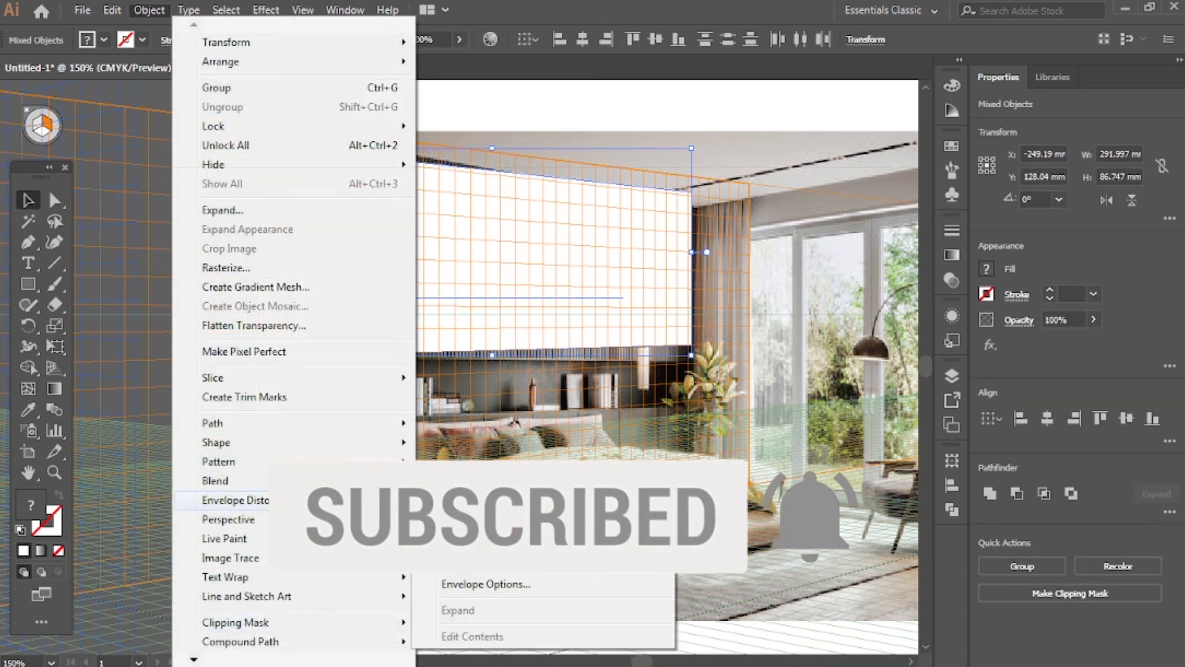
left_click(482, 532)
left_click(206, 91)
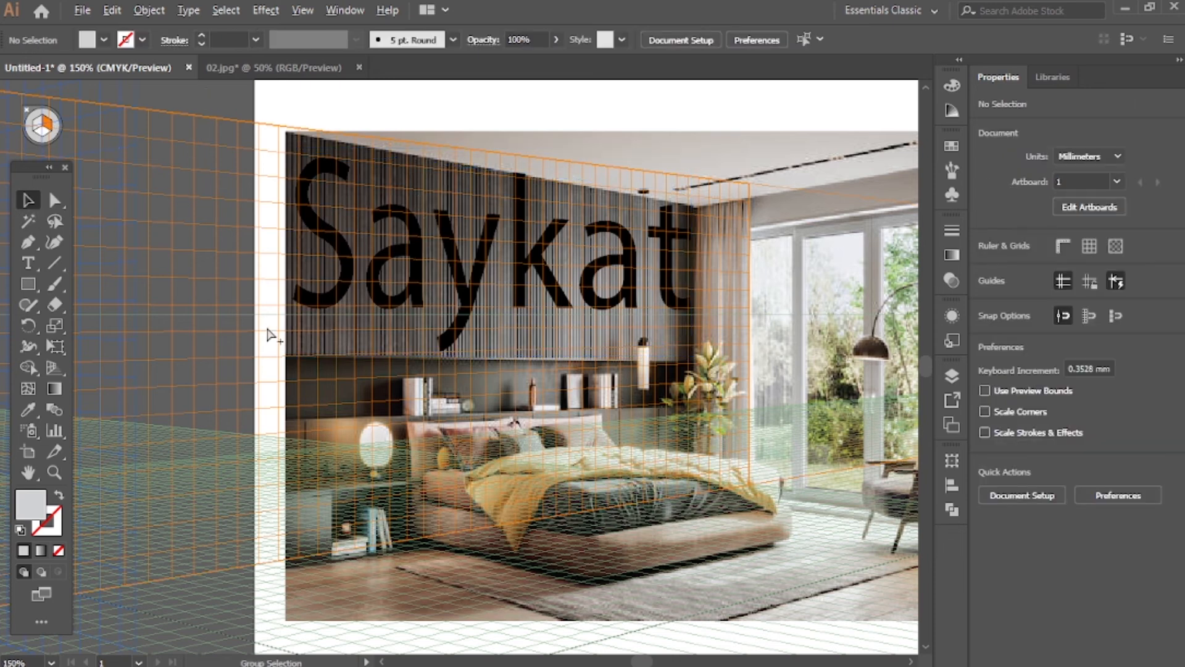
Hide the perspective grid by closing it with the Perspective Grid tool
left_click(54, 368)
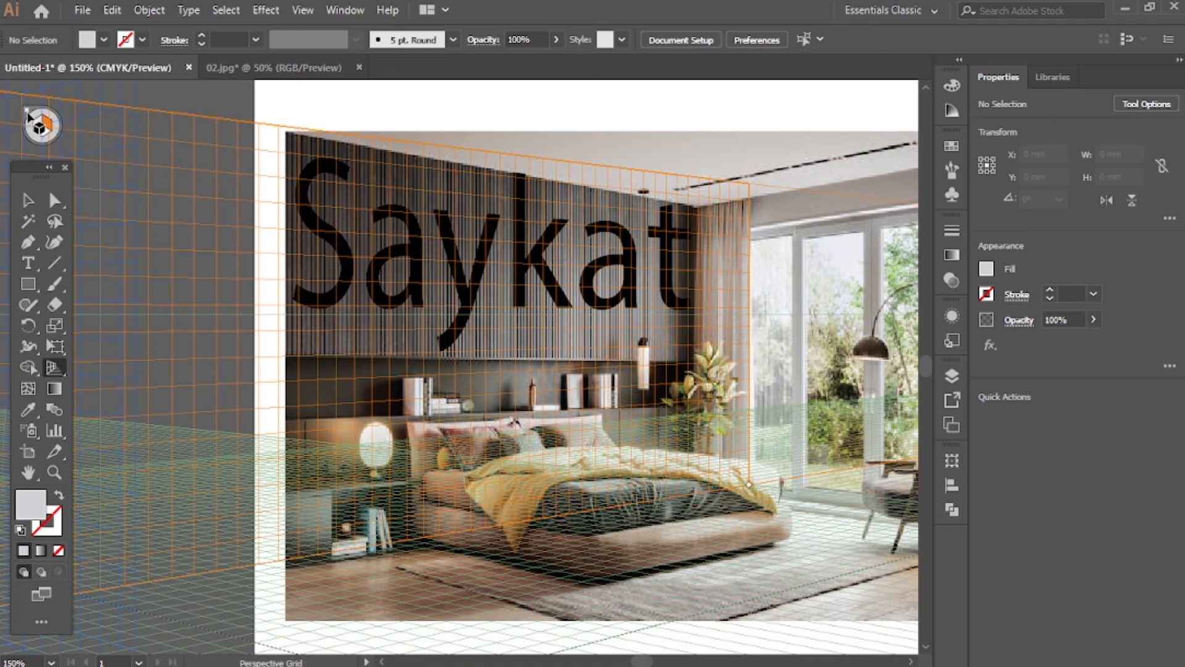
scroll(198, 394, "down", 3)
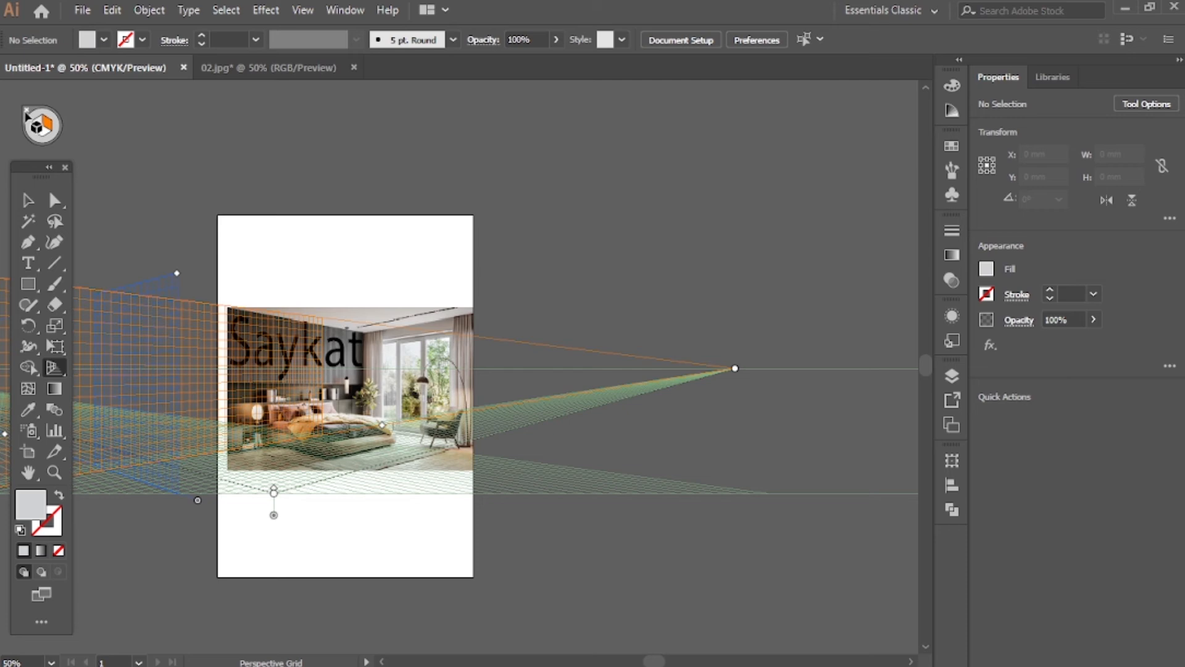
left_click(53, 370)
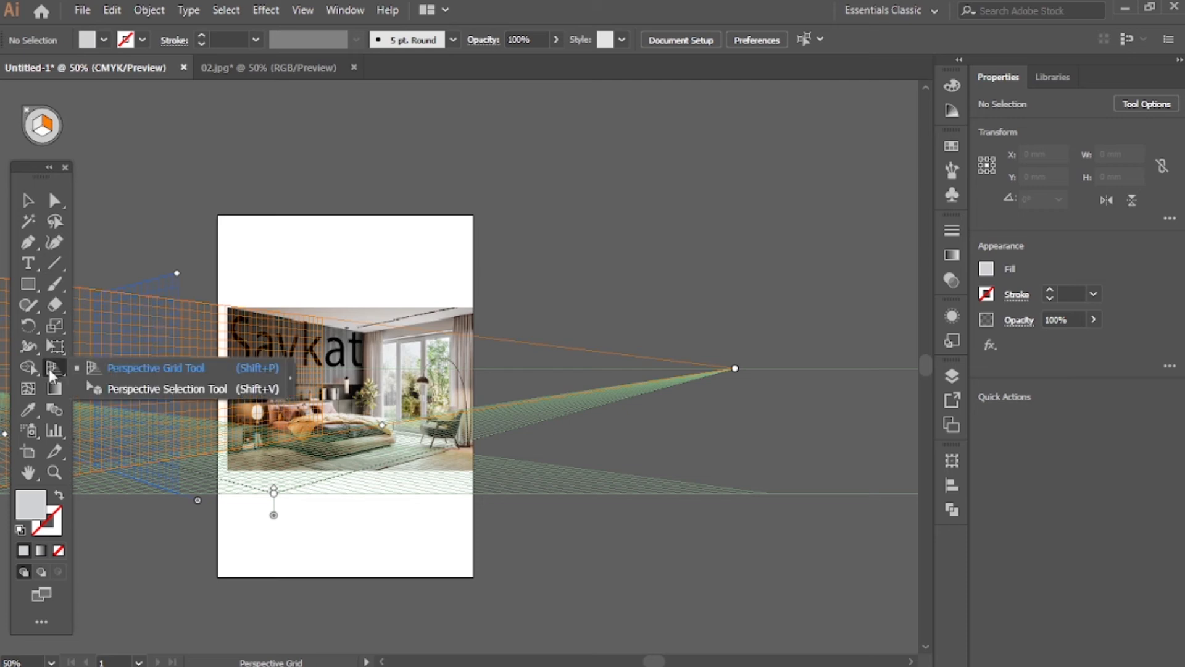
left_click(17, 108)
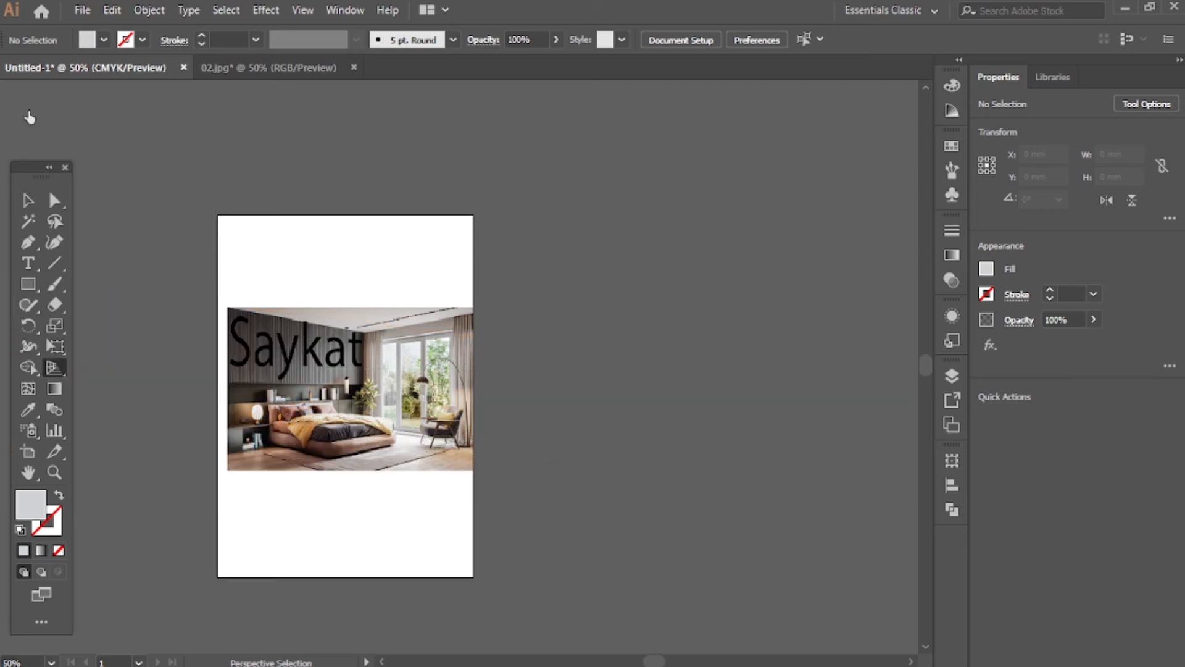
Nudge the warped name text slightly down on the slatted wall, to Y 110.687 mm
scroll(304, 460, "up", 2)
scroll(474, 413, "up", 3)
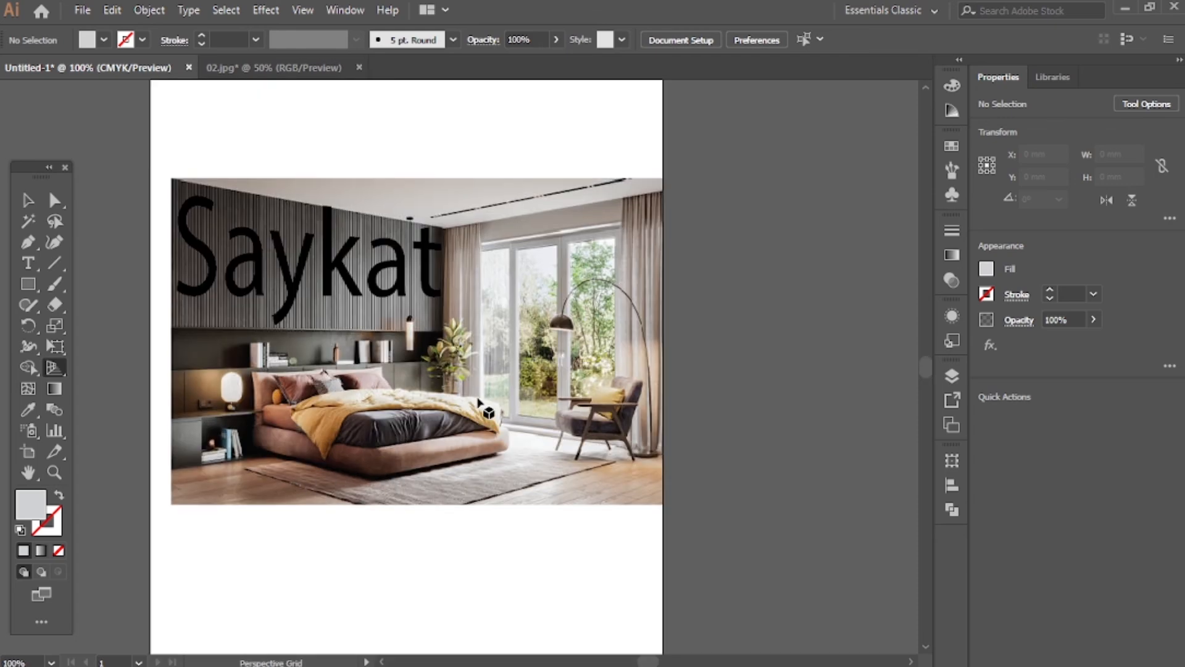
scroll(348, 474, "left", 6)
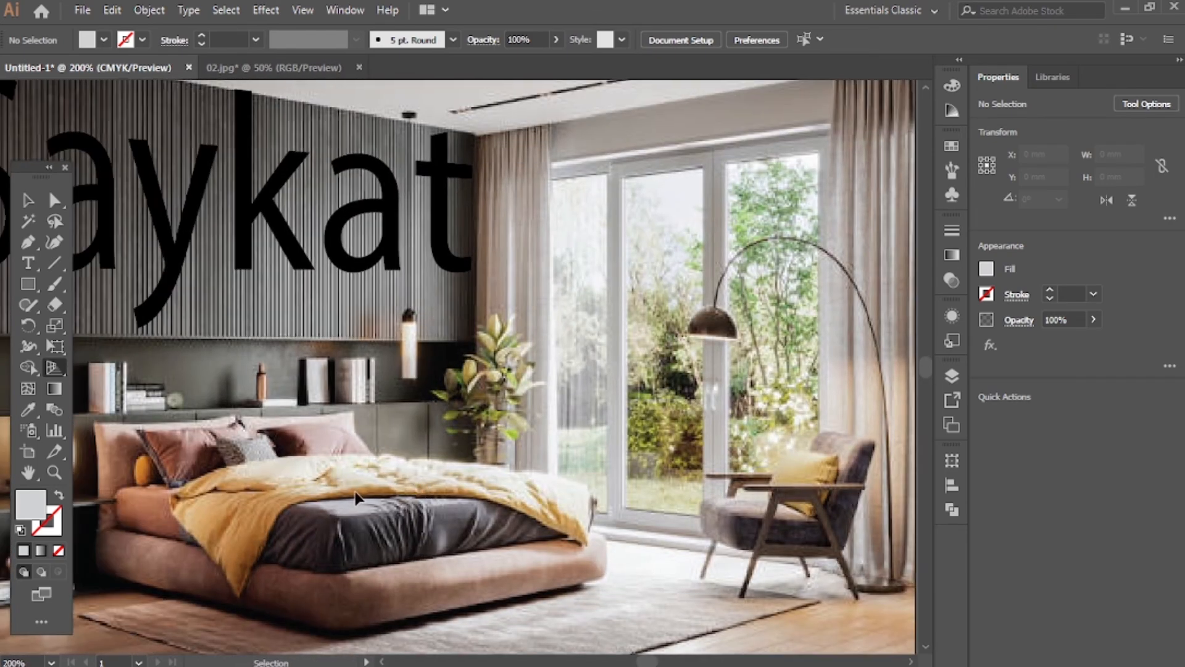
scroll(426, 421, "down", 1)
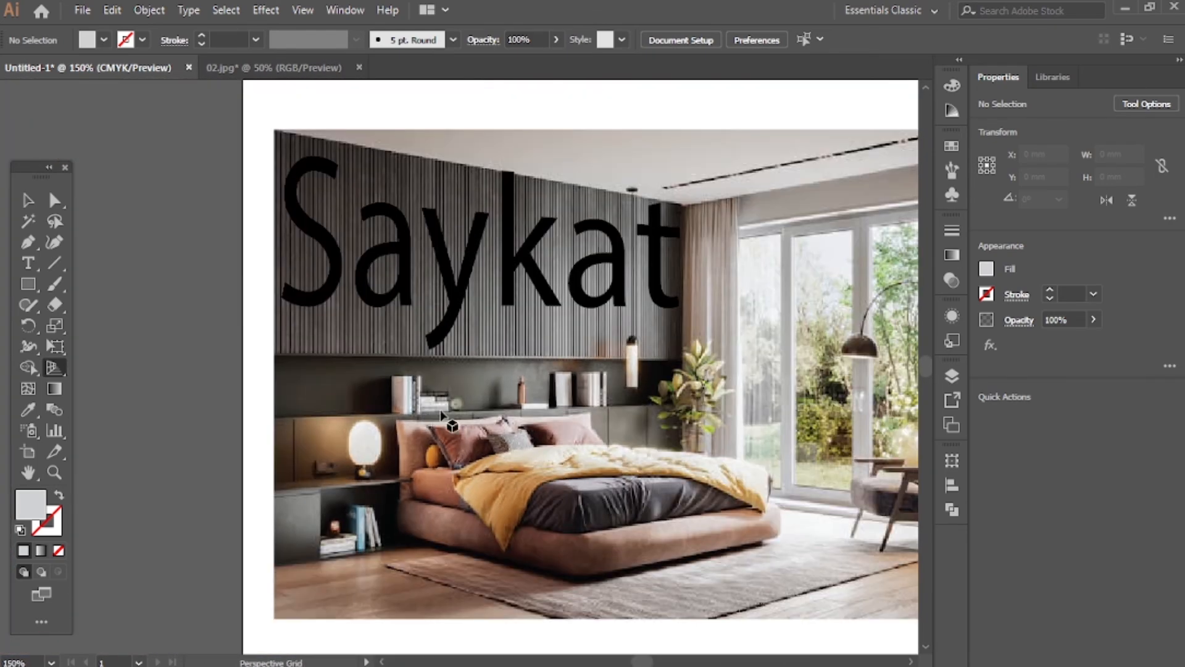
scroll(705, 461, "down", 1)
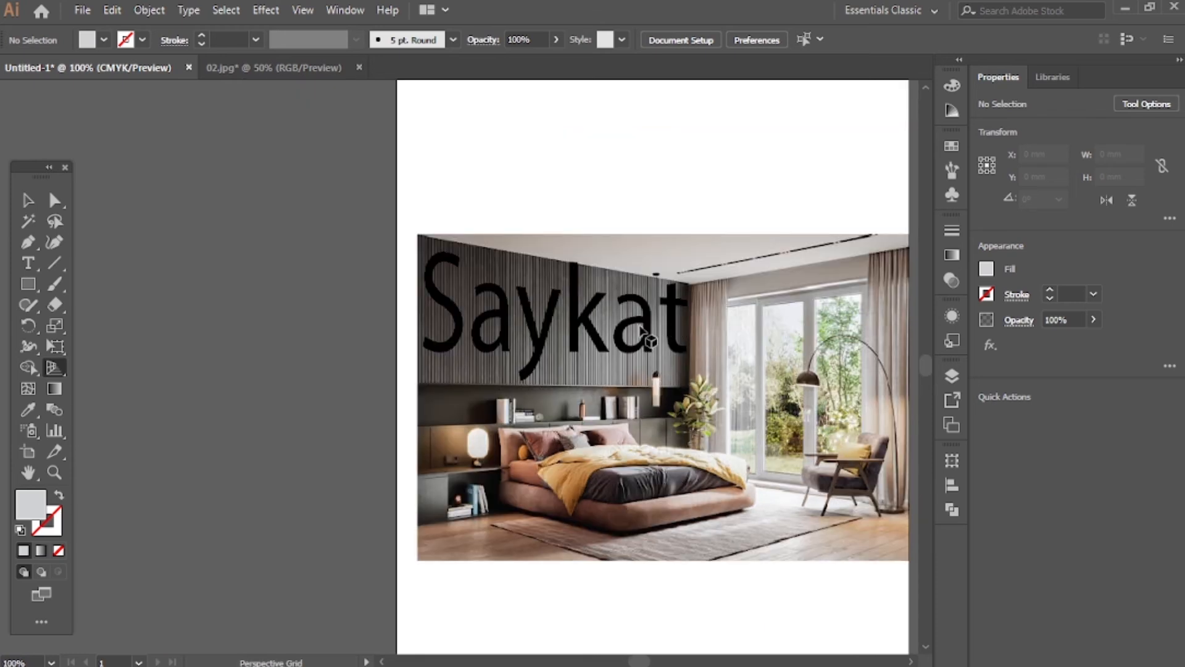
left_click(27, 199)
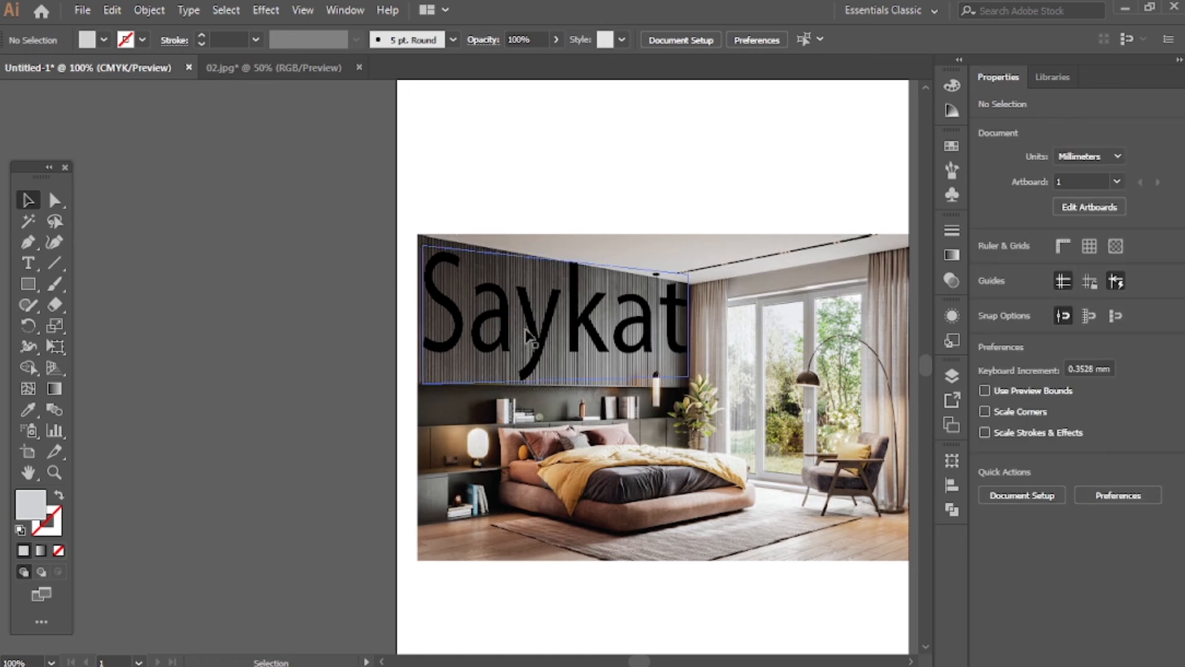
left_click_drag(505, 304, 505, 324)
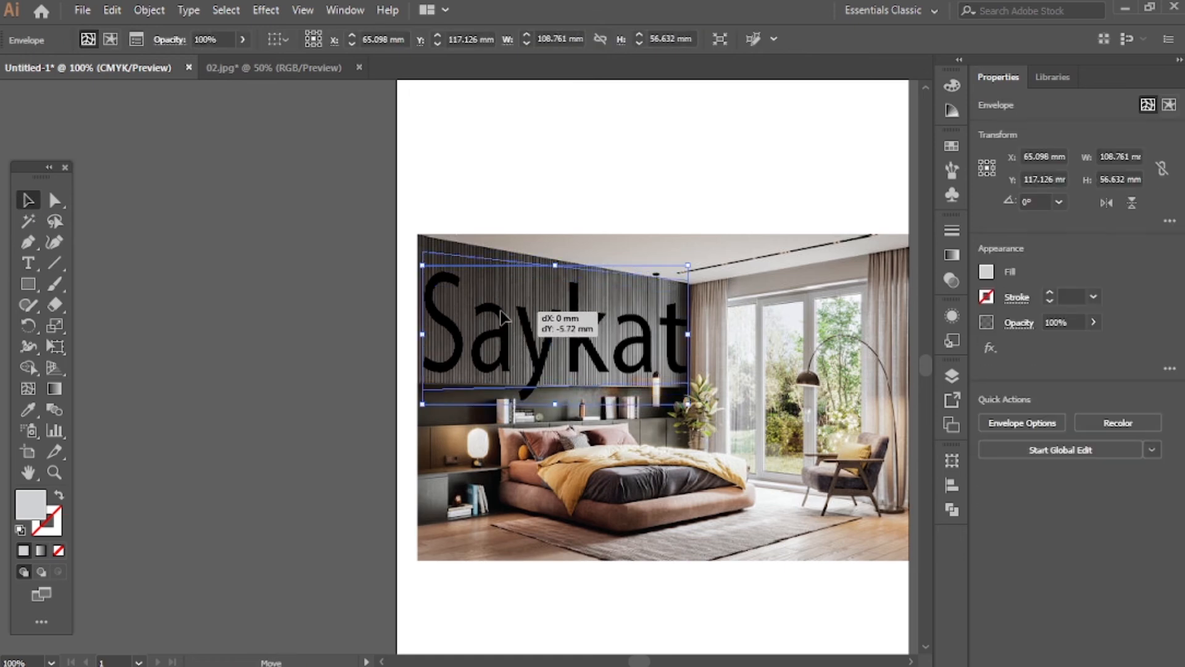
Try to change the warped name text's fill to the white swatch
left_click(987, 276)
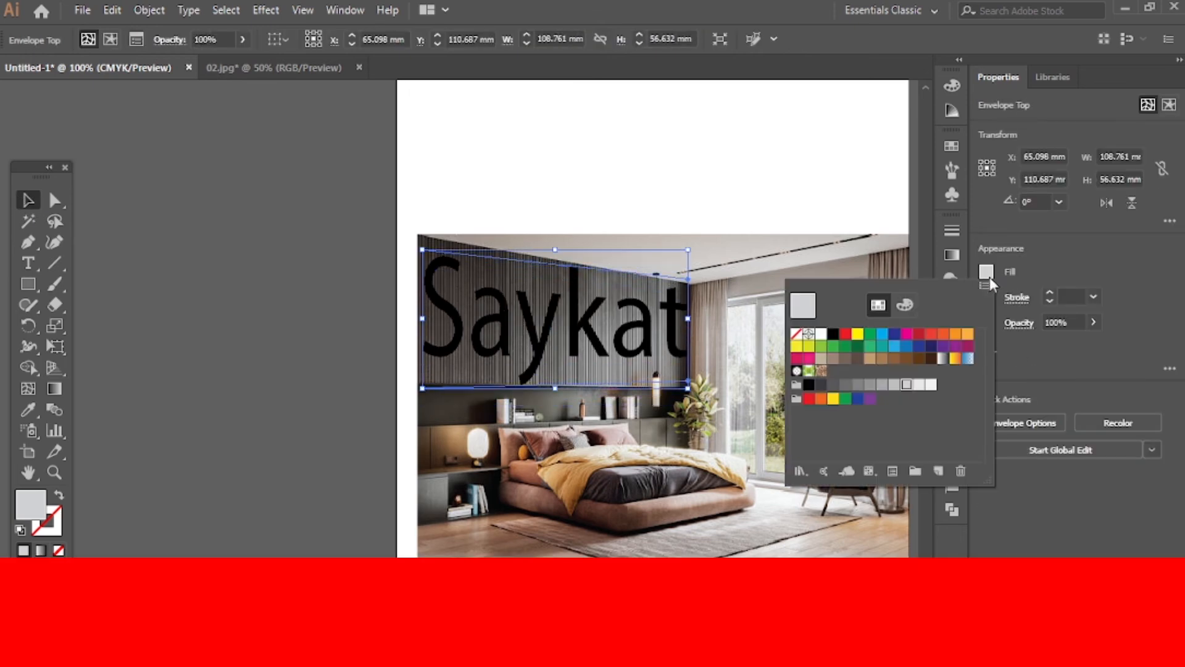
double_click(823, 339)
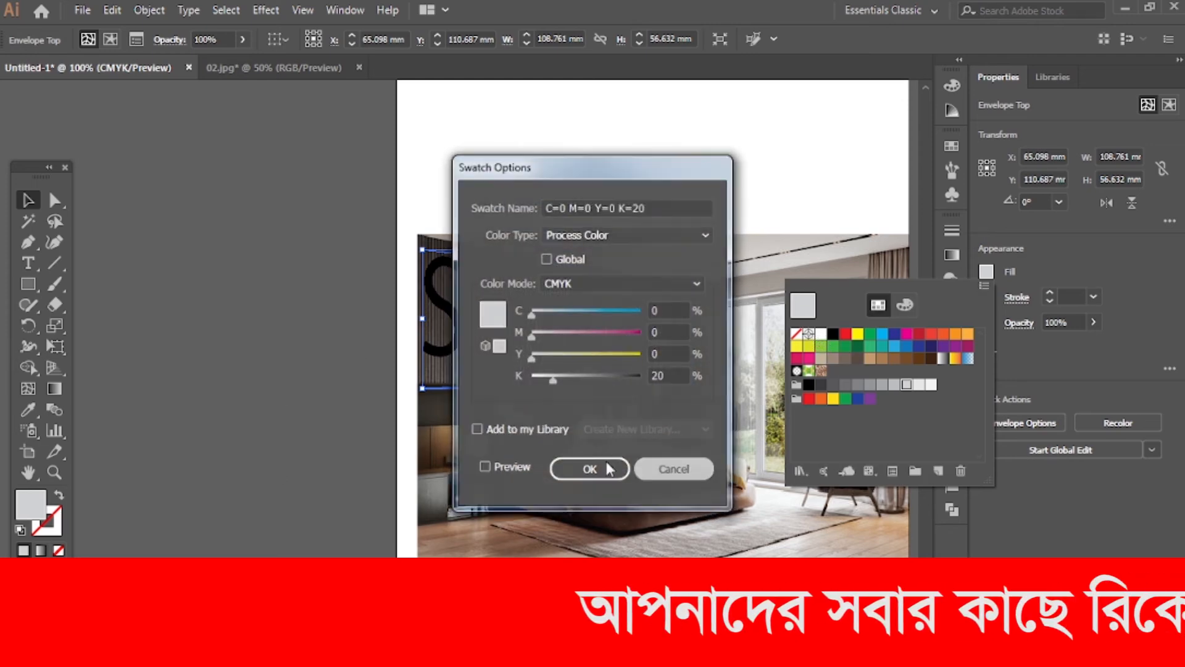
left_click(591, 468)
left_click(29, 201)
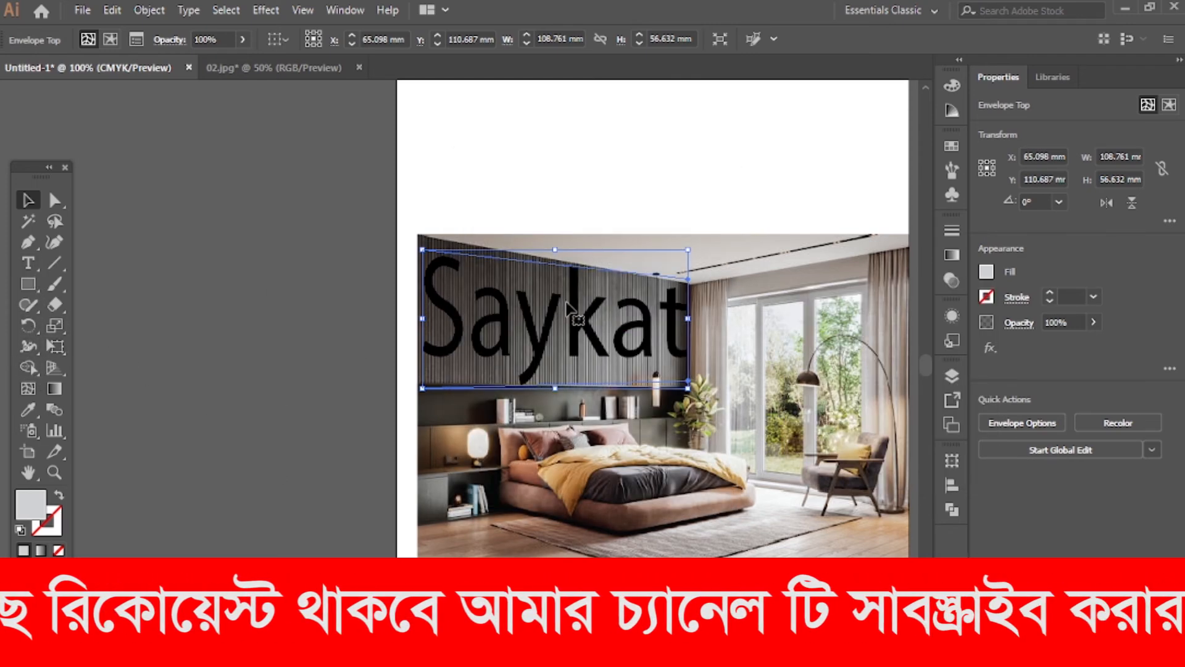
Open the warped name text's envelope in isolation mode to edit its original text
left_click(28, 263)
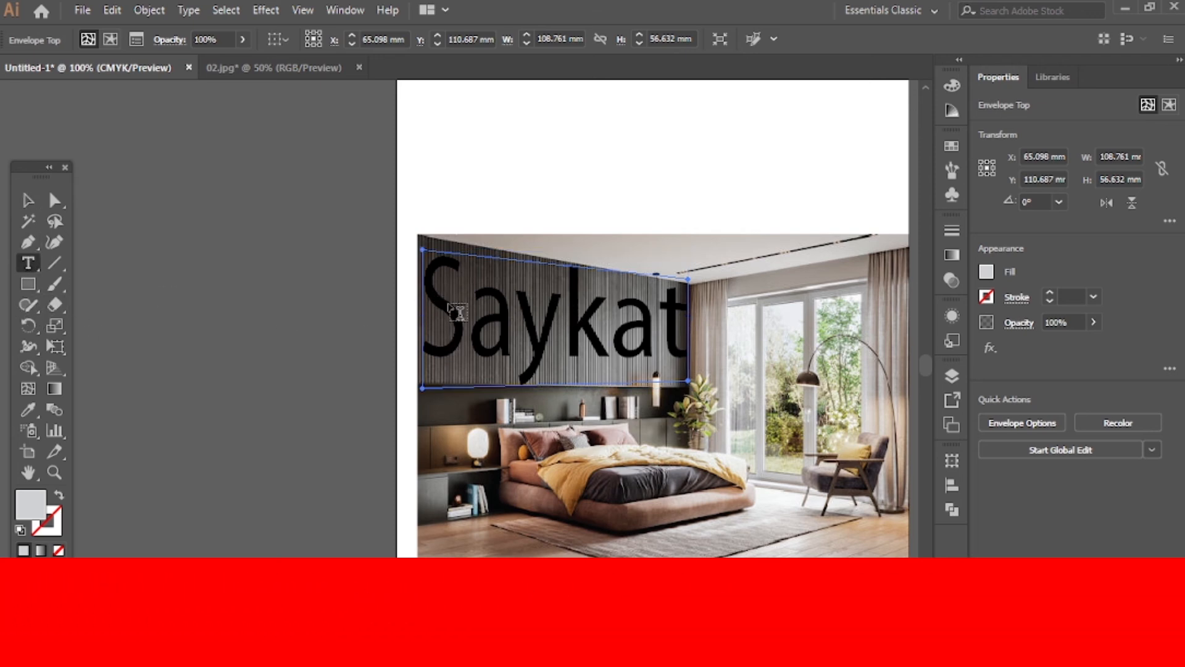
left_click(22, 203)
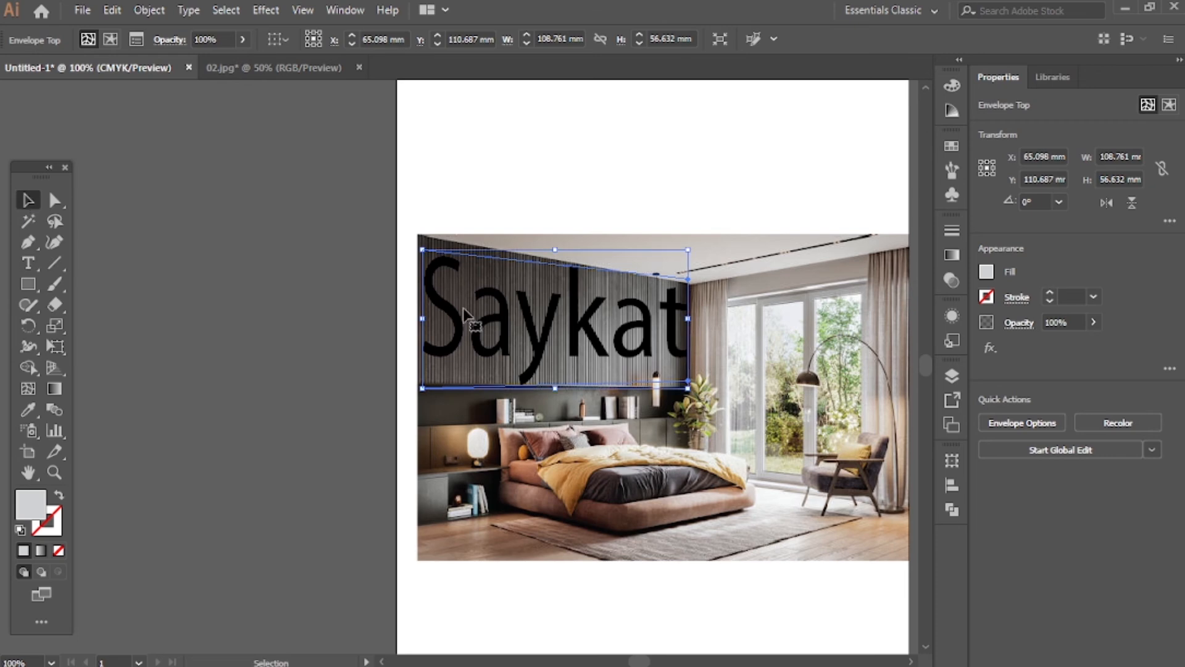
double_click(466, 315)
left_click(346, 327)
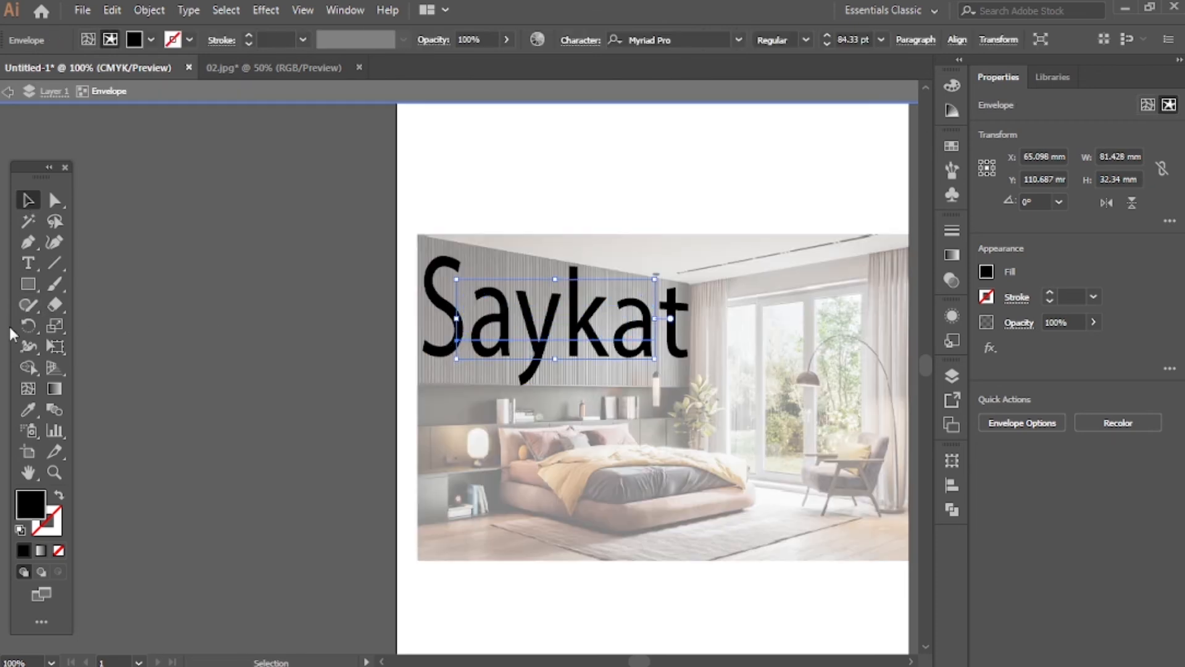
Select all characters of the name text inside the envelope and set their fill to white
left_click(27, 264)
left_click_drag(460, 316, 783, 326)
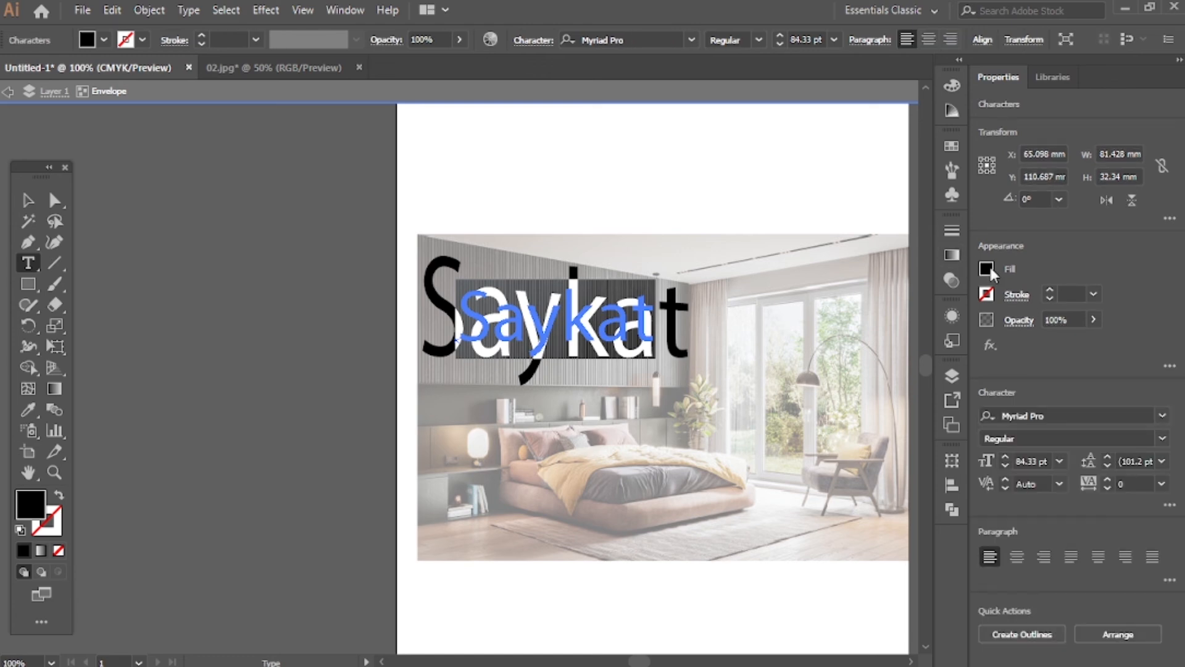
left_click(986, 268)
left_click(821, 332)
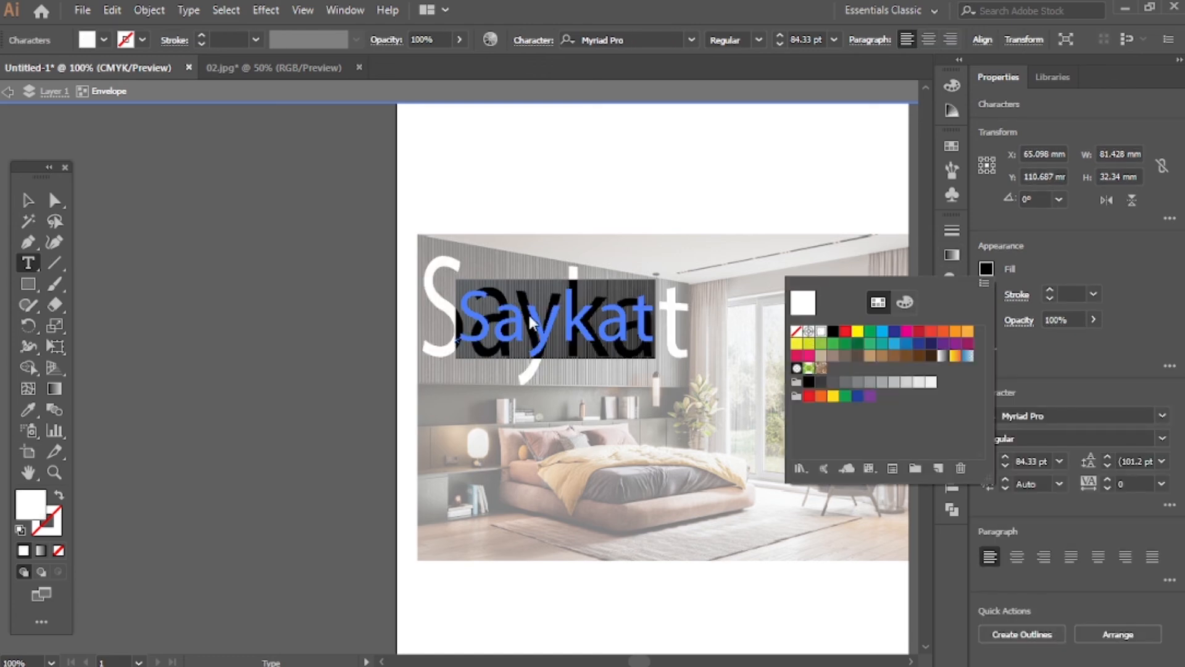
key("Escape")
Undo the stray placeholder text beside the artboard and exit the envelope's isolation mode
left_click(302, 211)
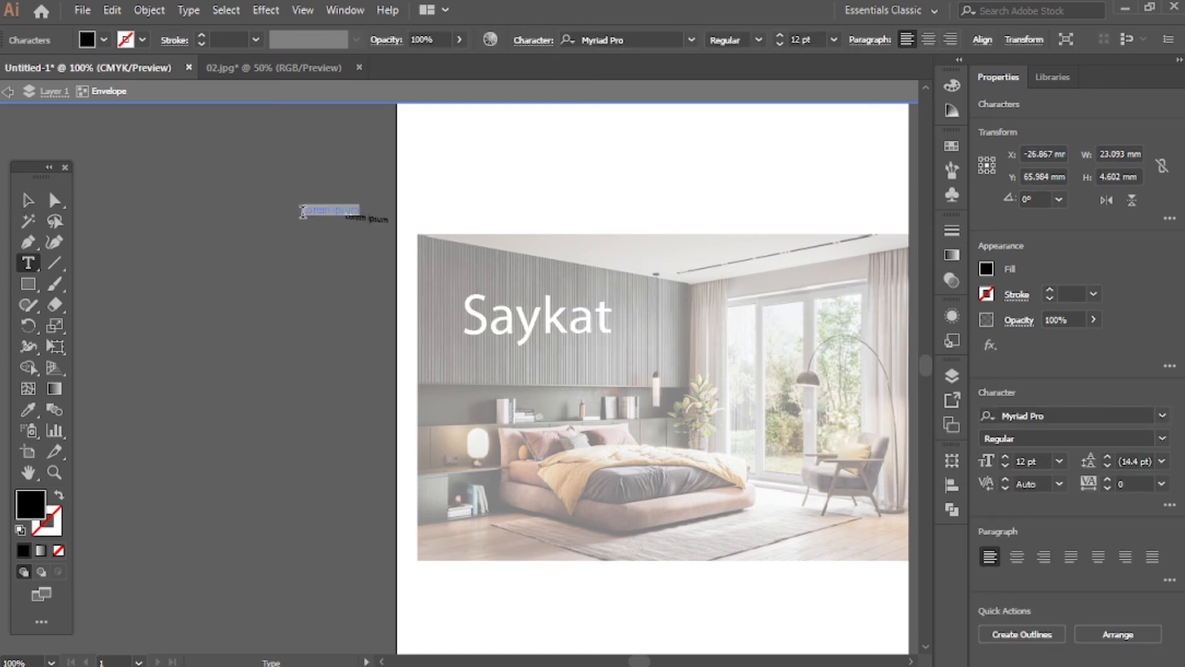
key("ctrl+z")
left_click(512, 322, "ctrl")
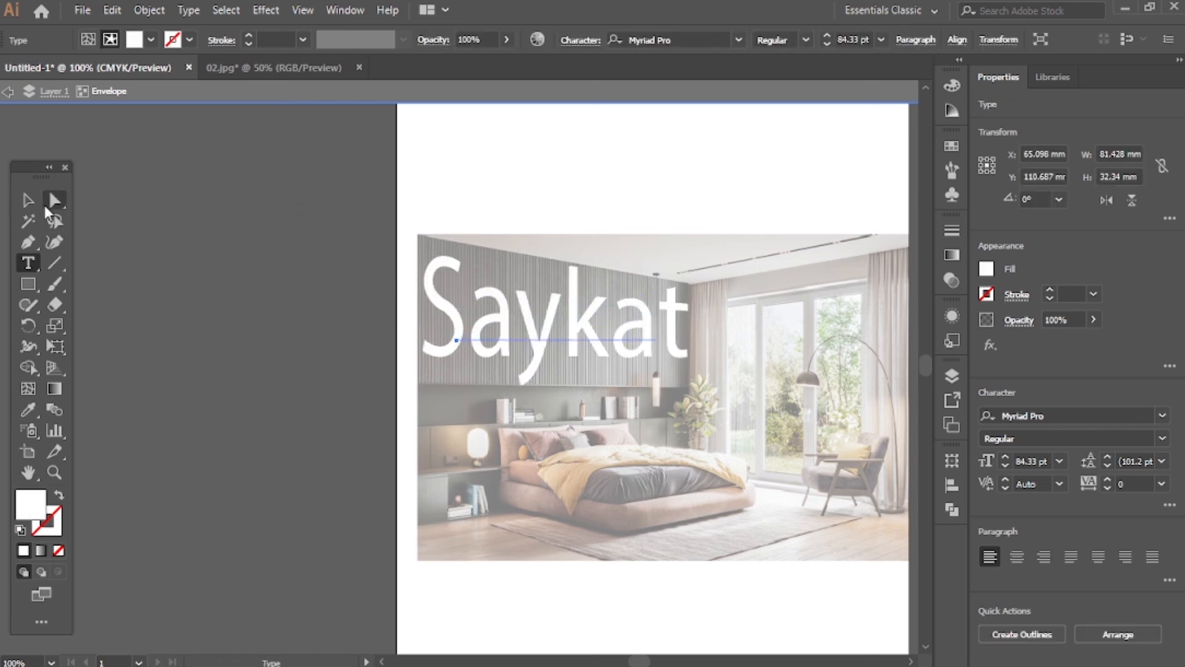
left_click(31, 204)
double_click(258, 259)
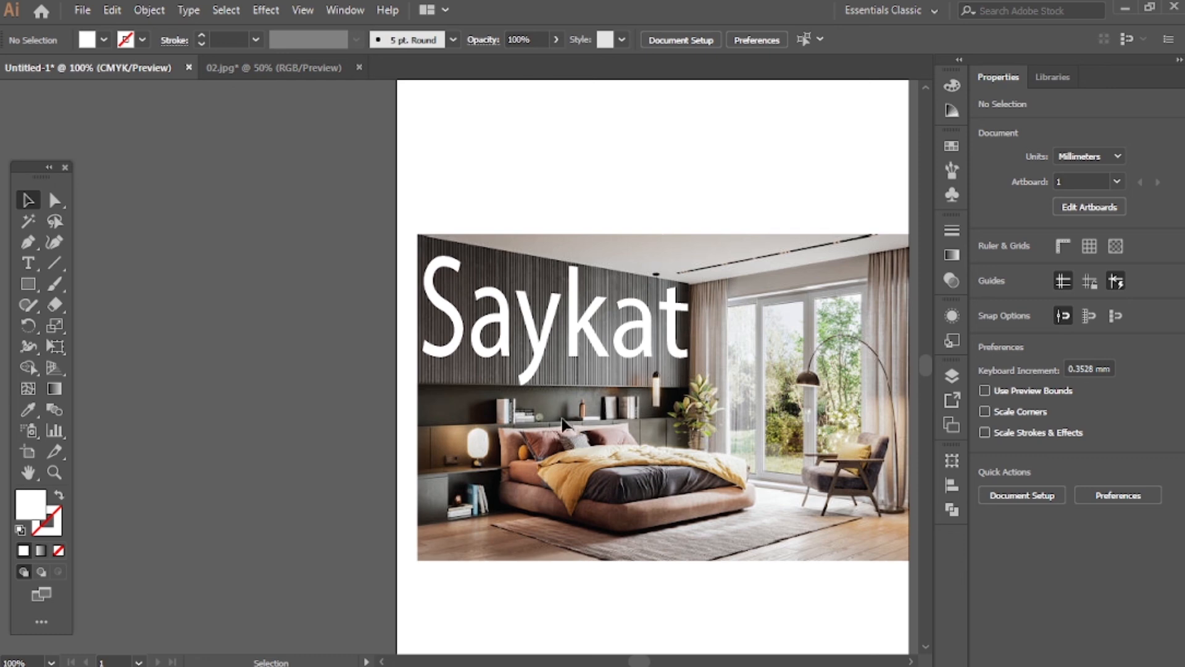
Scale the warped name text down so it sits within the slatted wall with a margin around it, and deselect it
left_click(565, 354)
mouse_move(656, 359)
left_mouse_down()
mouse_move(642, 352)
mouse_move(654, 358)
left_mouse_up()
left_click(609, 221)
scroll(637, 414, "up", 2)
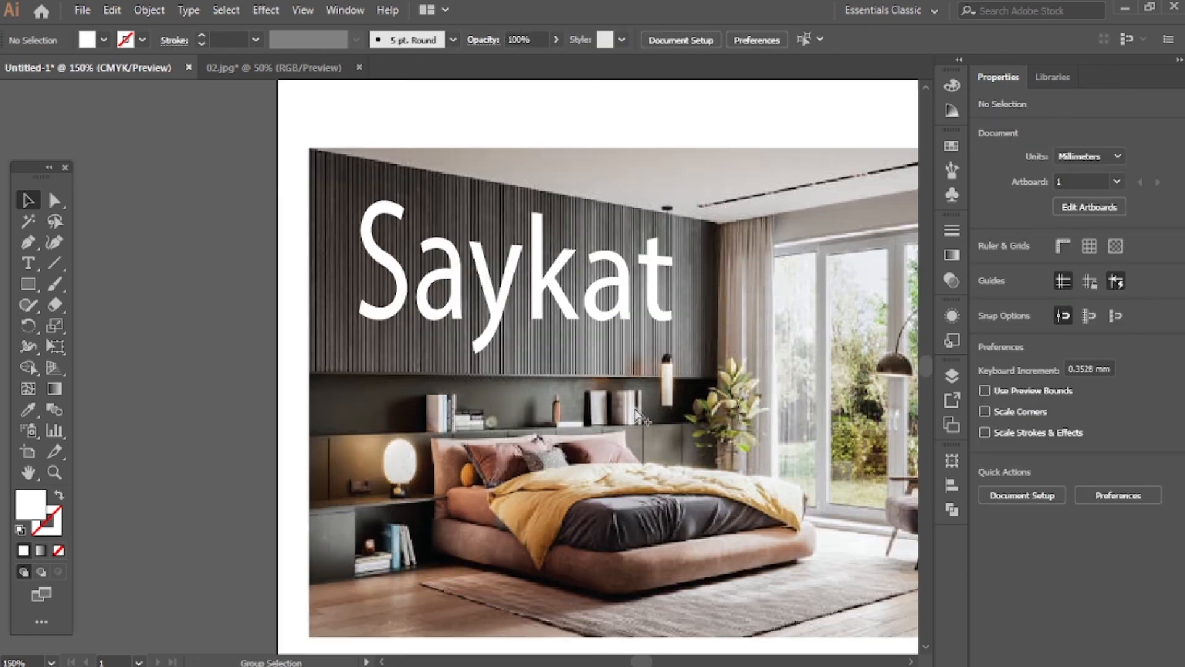
scroll(631, 405, "up", 2)
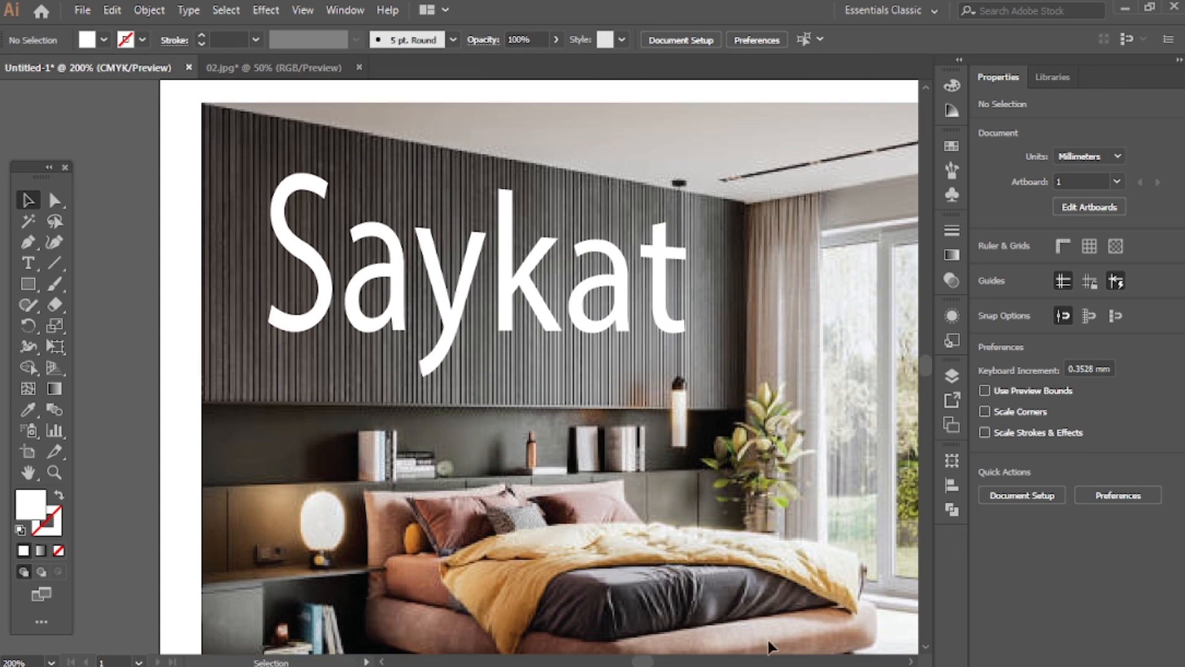